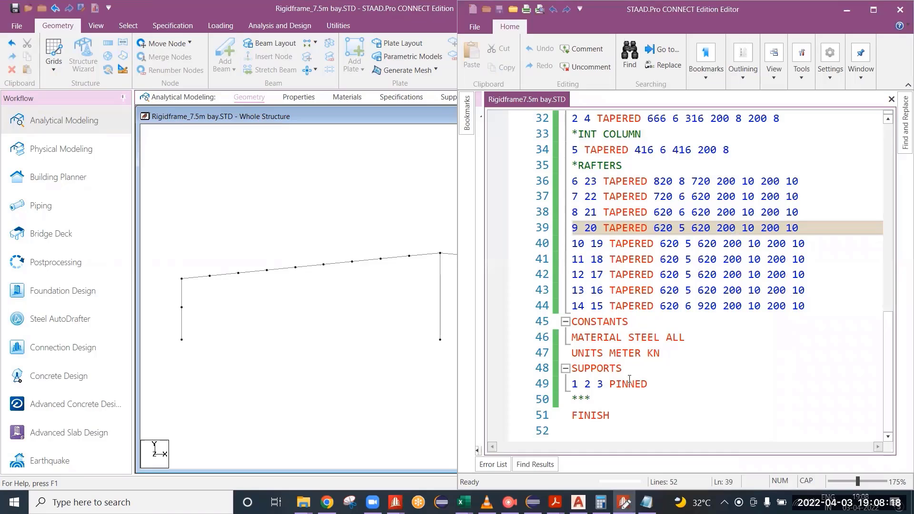
Complete the comment under the supports as ***LOADS*** and add an empty line below it.
click(654, 386)
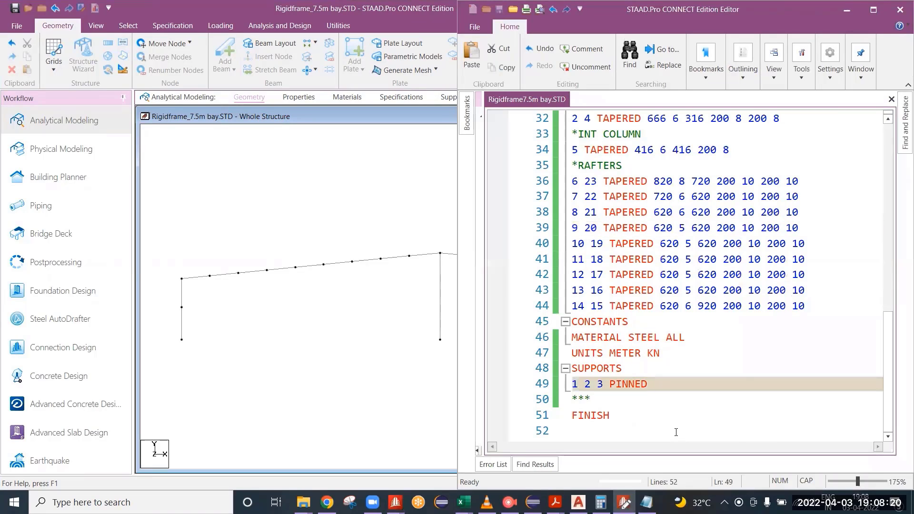
click(659, 396)
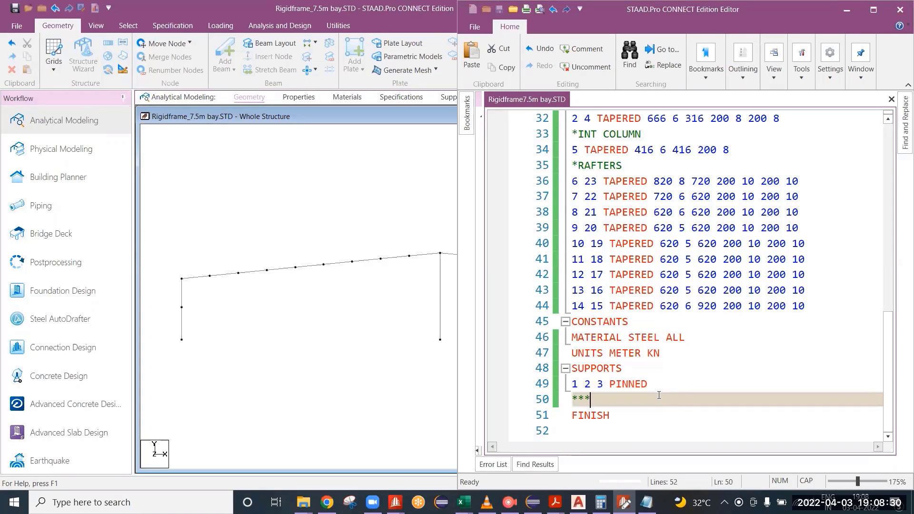
text(LOADAA)
key(BackSpace)
key(BackSpace)
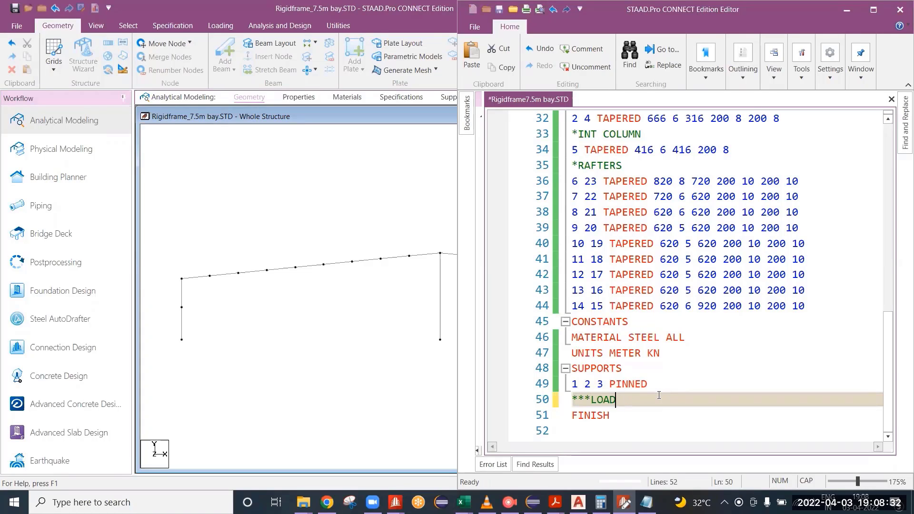
text(S***)
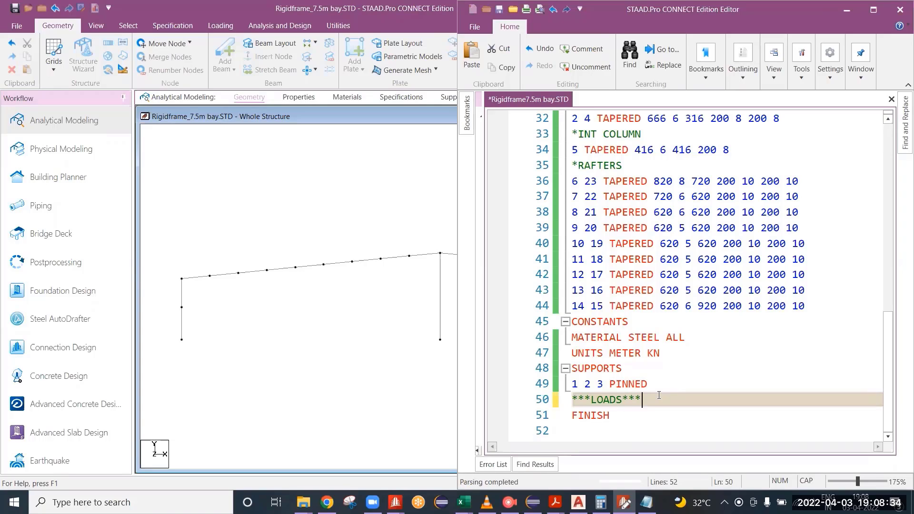
key(Return)
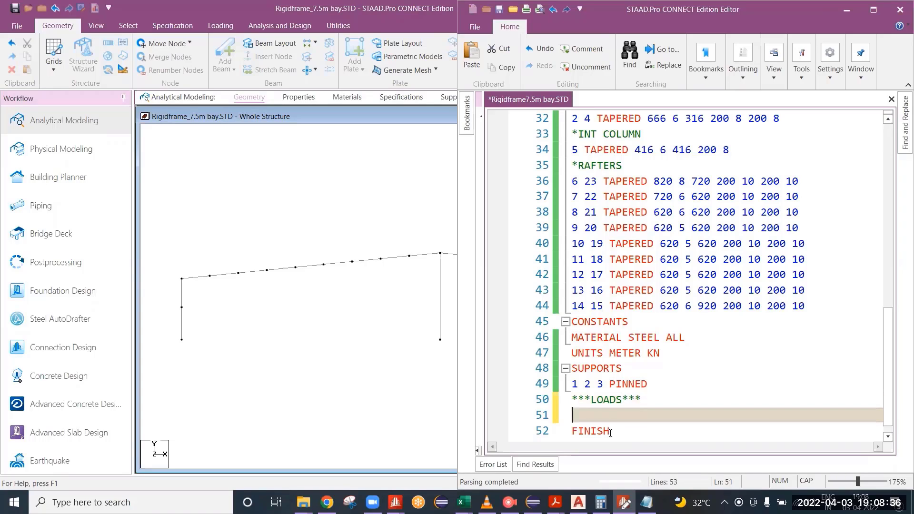
In the Notepad load list, insert blank lines after LOAD 13 TEMP-30 to push the load combinations out of view.
click(647, 503)
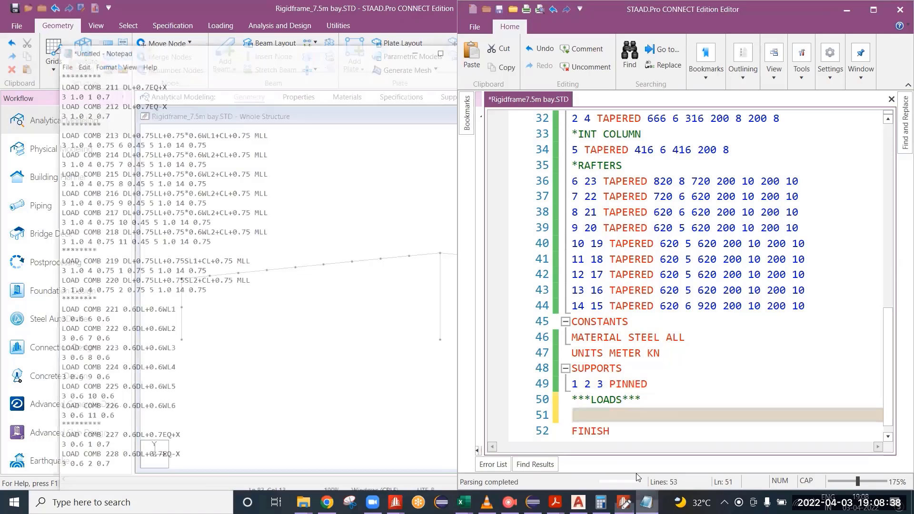
scroll(239, 299, up, 20)
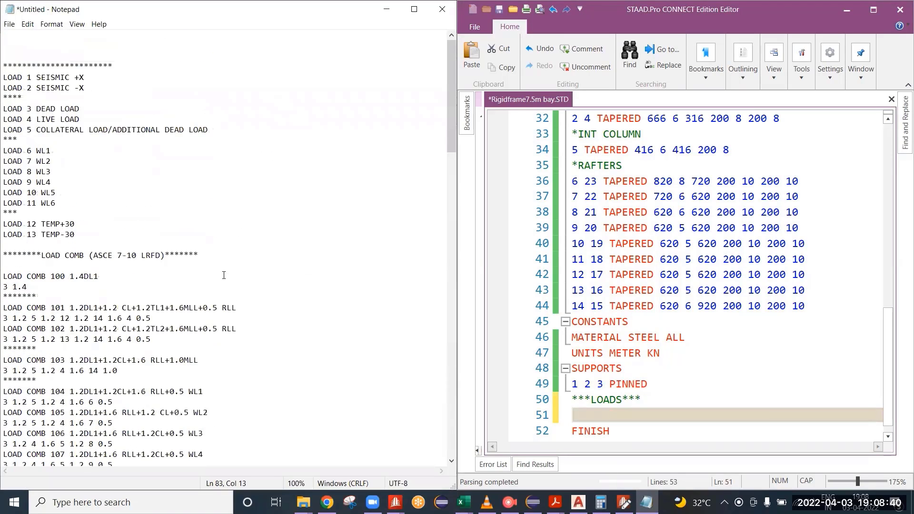
click(119, 238)
key(Return)
key(Return)
key(Return)
key(Return)
key(Return)
key(Return)
key(Return)
key(Return)
key(Return)
key(Return)
key(Return)
key(Return)
key(Return)
key(Return)
key(Return)
key(Return)
key(Return)
key(Return)
key(Return)
key(Return)
key(Return)
key(Return)
key(Return)
key(Return)
key(Return)
key(Return)
key(Return)
key(Return)
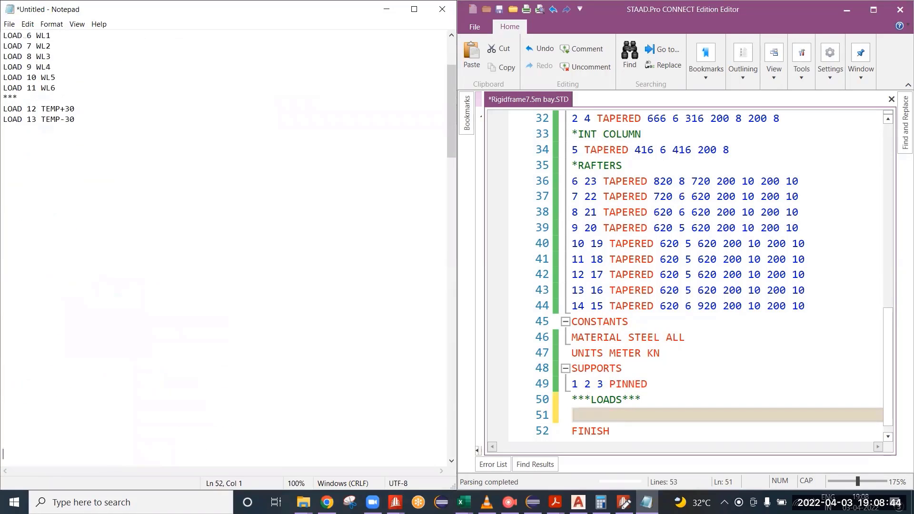
scroll(118, 194, up, 4)
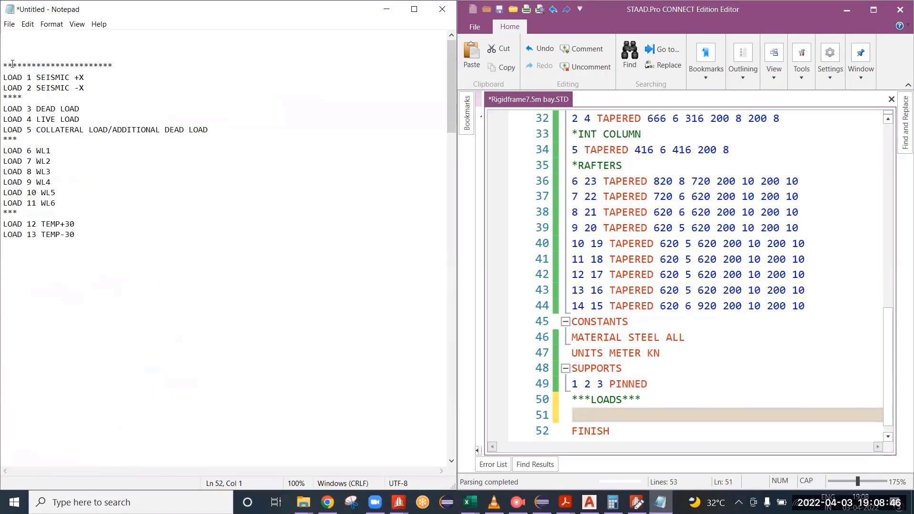
Examine the LOAD 1 SEISMIC +X and LOAD 2 SEISMIC -X entries in the notes alongside the existing STAAD input.
drag(87, 77, 4, 78)
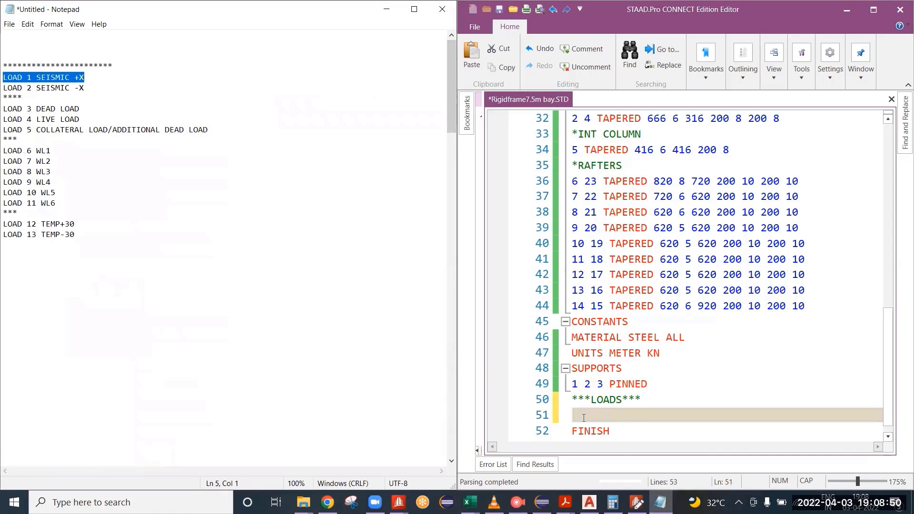
key(alt+Tab)
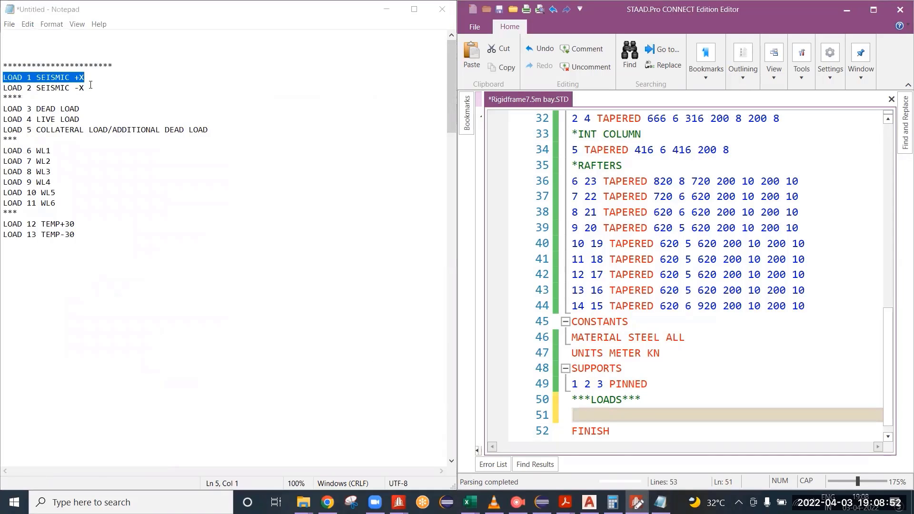
drag(84, 88, 4, 81)
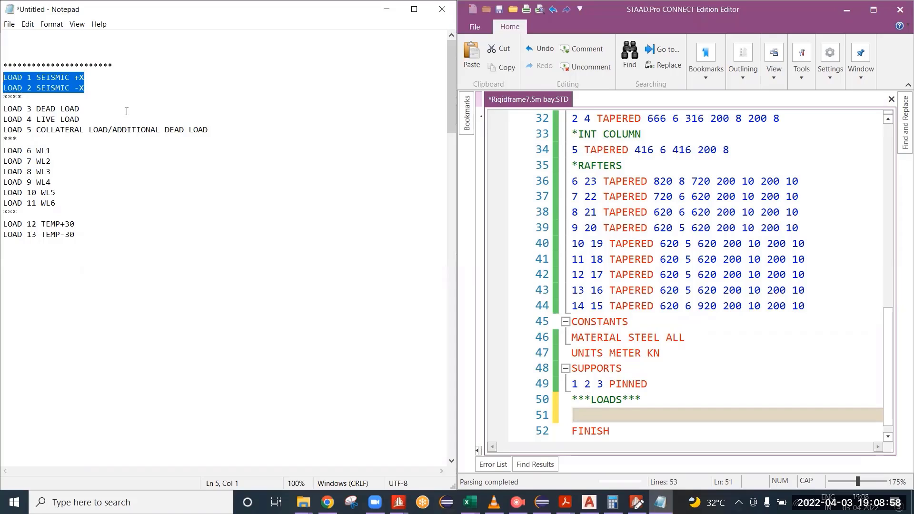
click(585, 413)
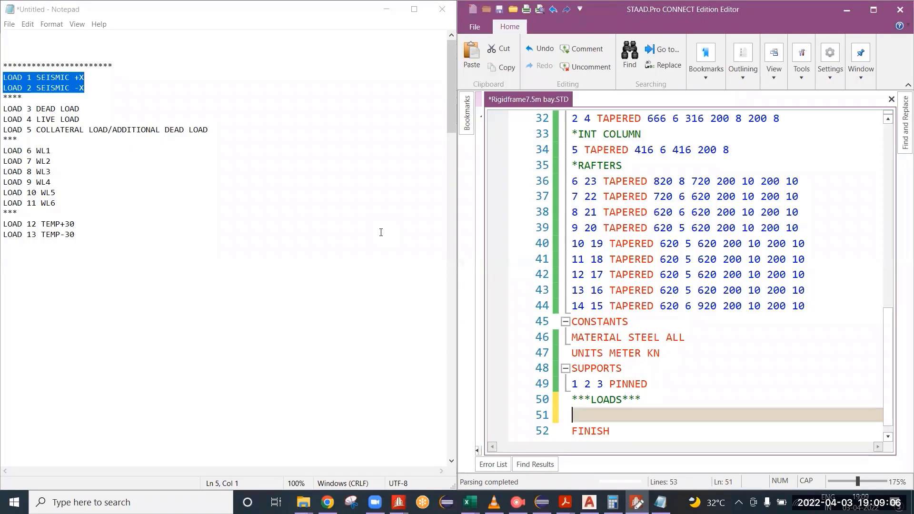
scroll(781, 293, down, 1)
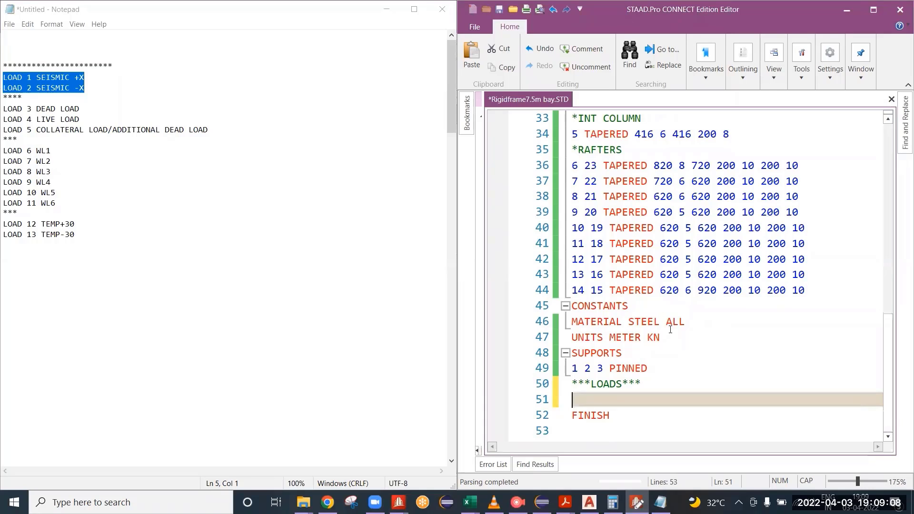
scroll(670, 330, up, 5)
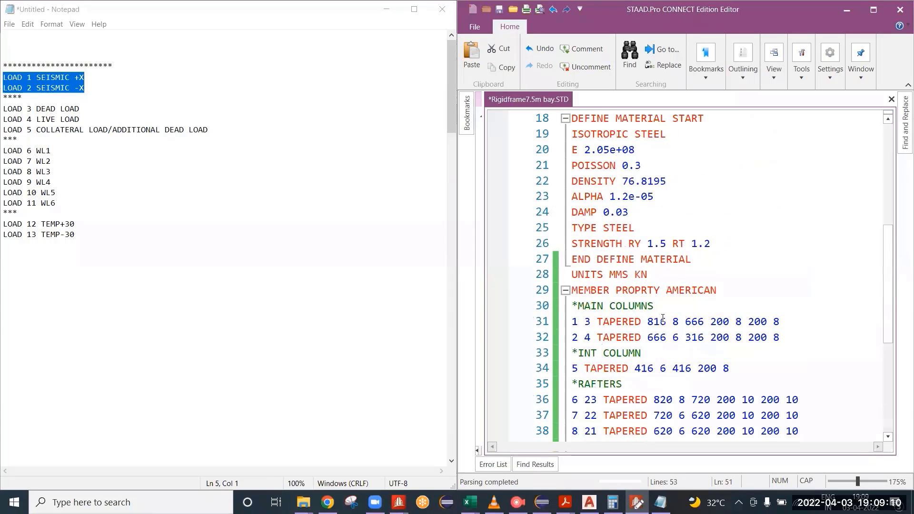
scroll(663, 321, down, 5)
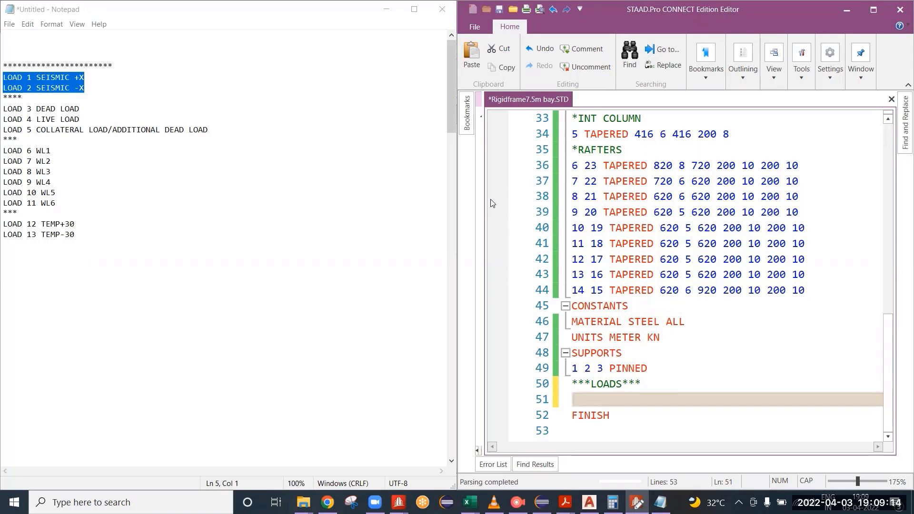
click(386, 9)
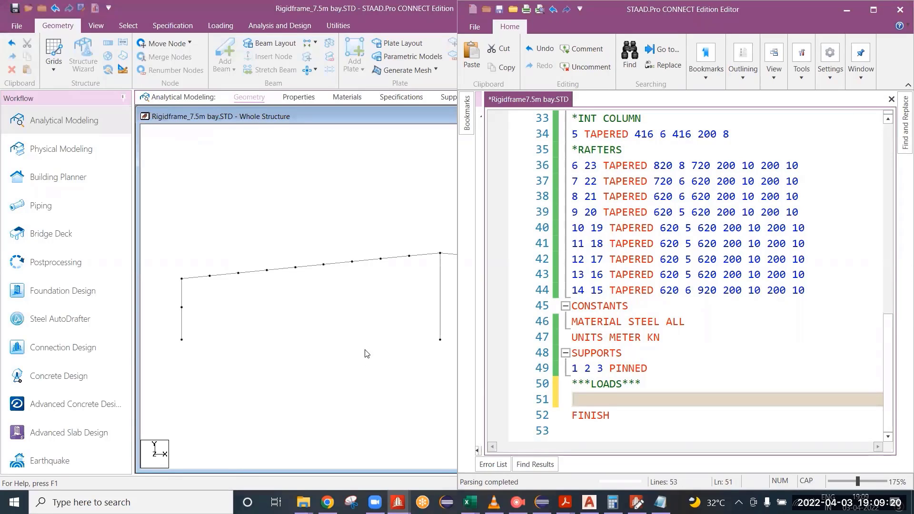
click(583, 403)
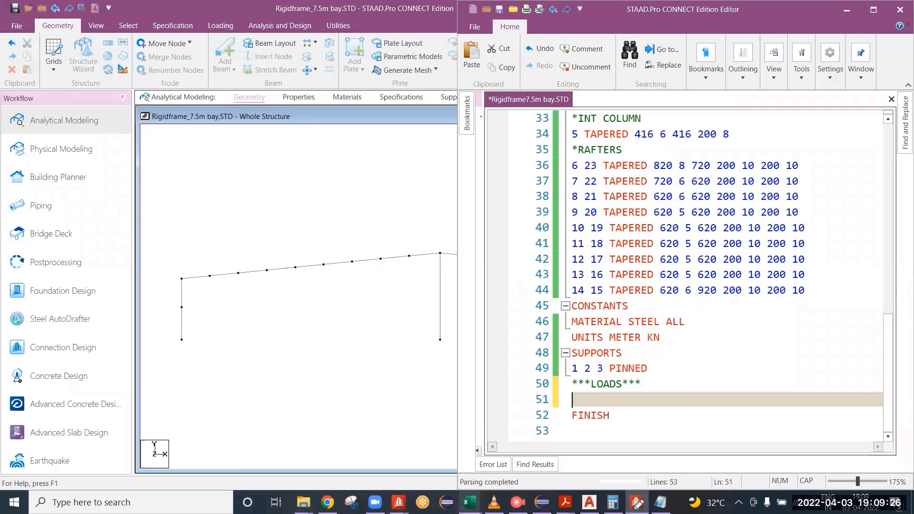
Switch to the Excel seismic calculation workbook and examine the ASCE 7-10 design wind pressure calculation on the Wind-ASCE sheet.
mouse_move(470, 502)
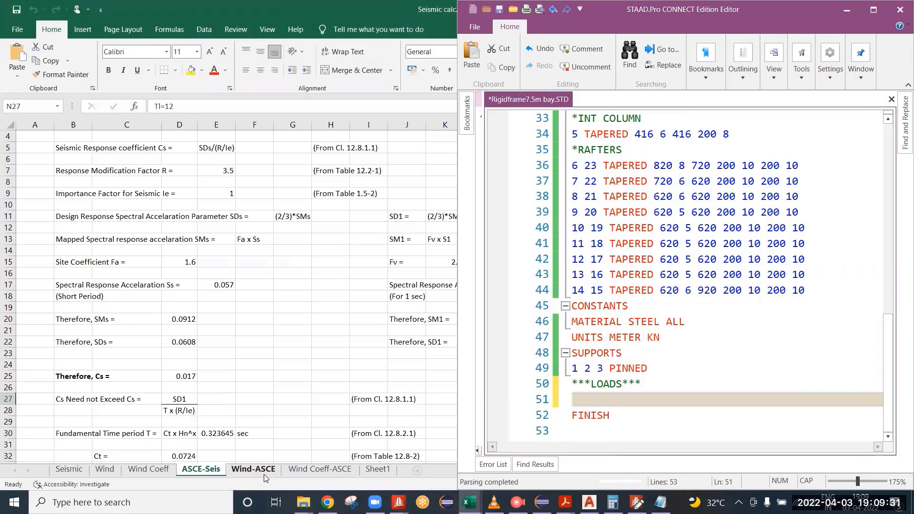
click(264, 474)
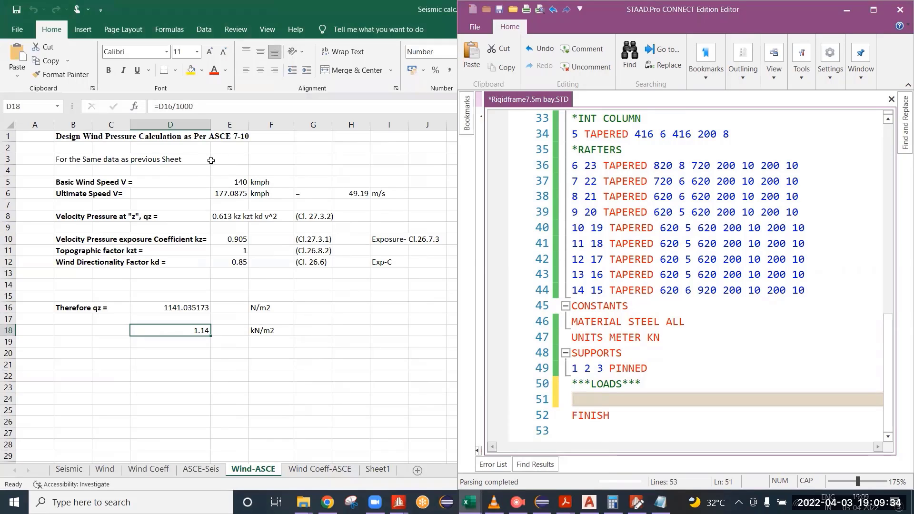
click(72, 138)
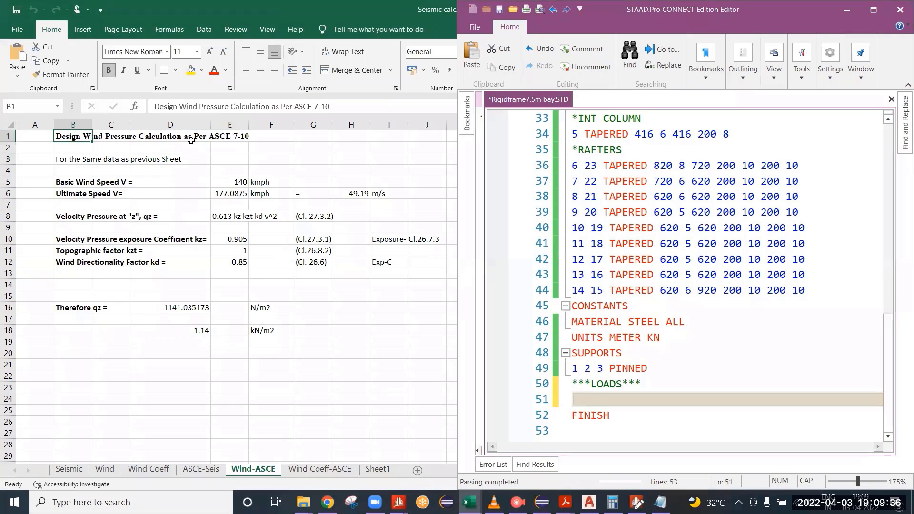
click(220, 136)
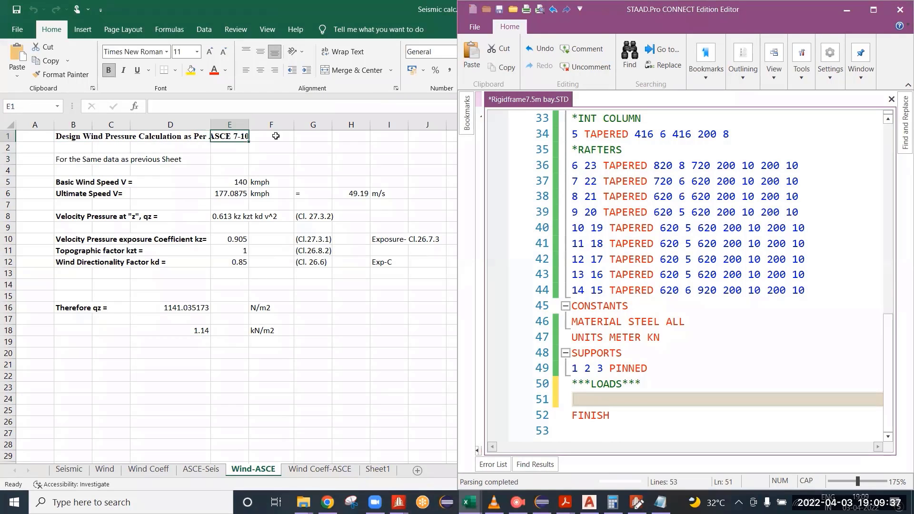
click(212, 154)
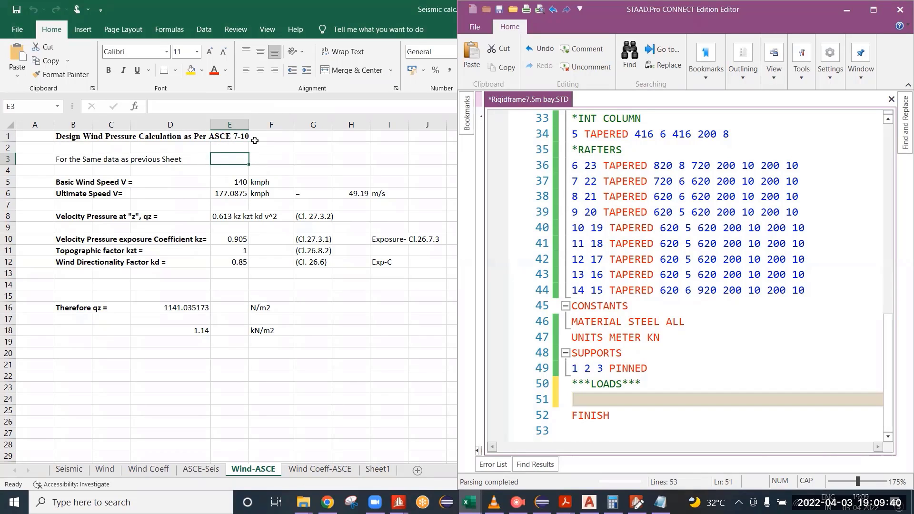
click(255, 140)
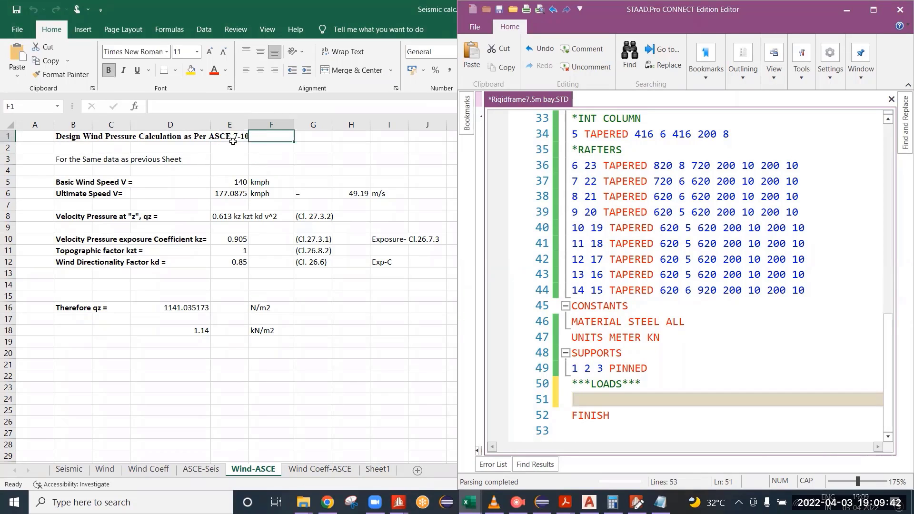
click(233, 142)
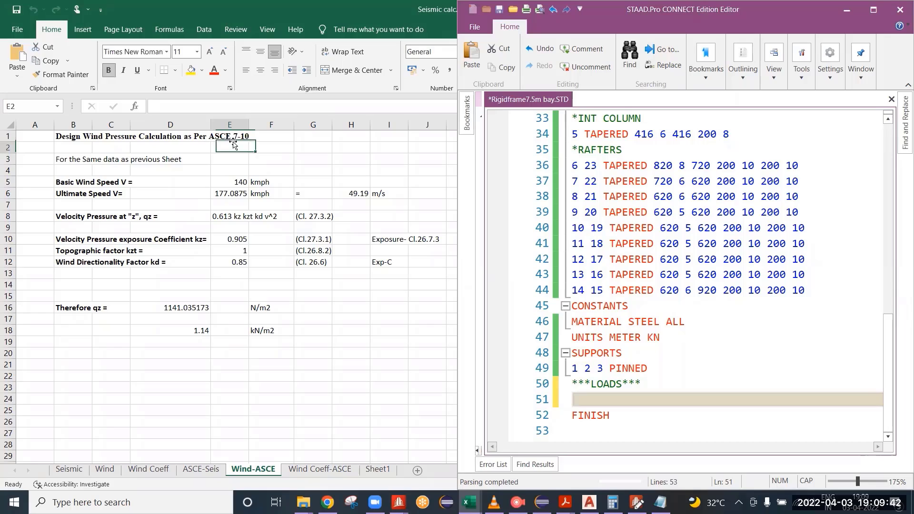
click(262, 138)
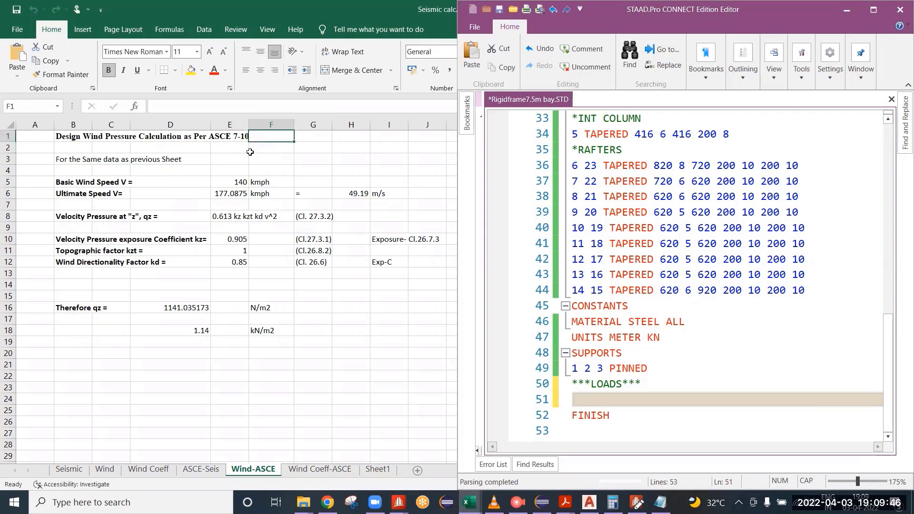
click(234, 148)
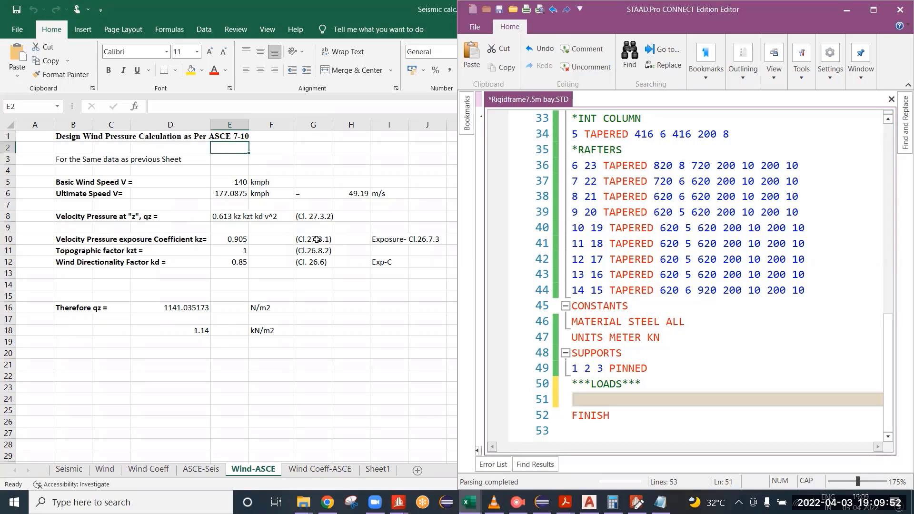
right_click(346, 5)
click(381, 41)
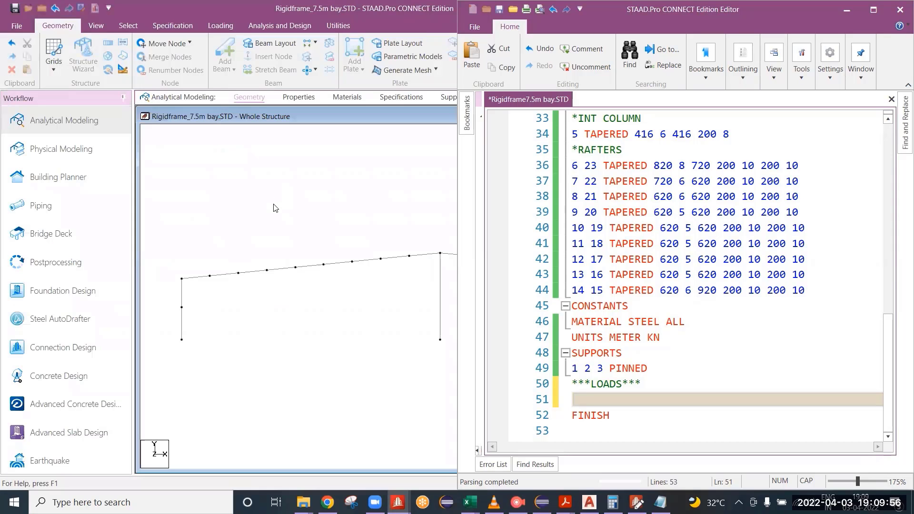
Enter the seismic definition command DEFINE IBC 2012 on the line below the LOADS comment.
click(589, 400)
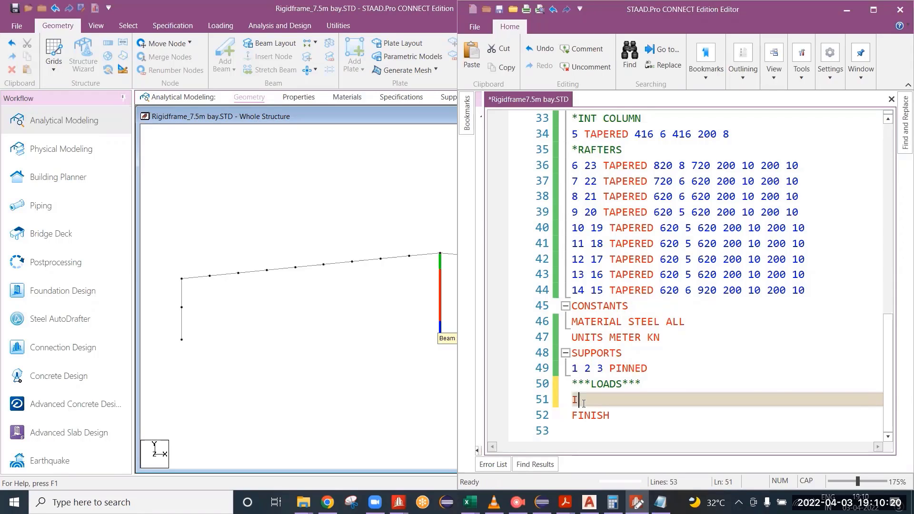
text(I)
key(BackSpace)
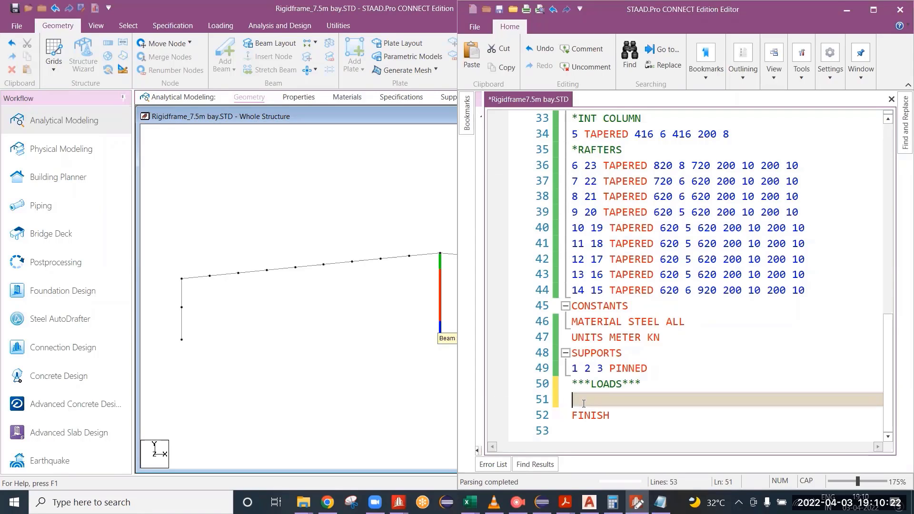
text(DE)
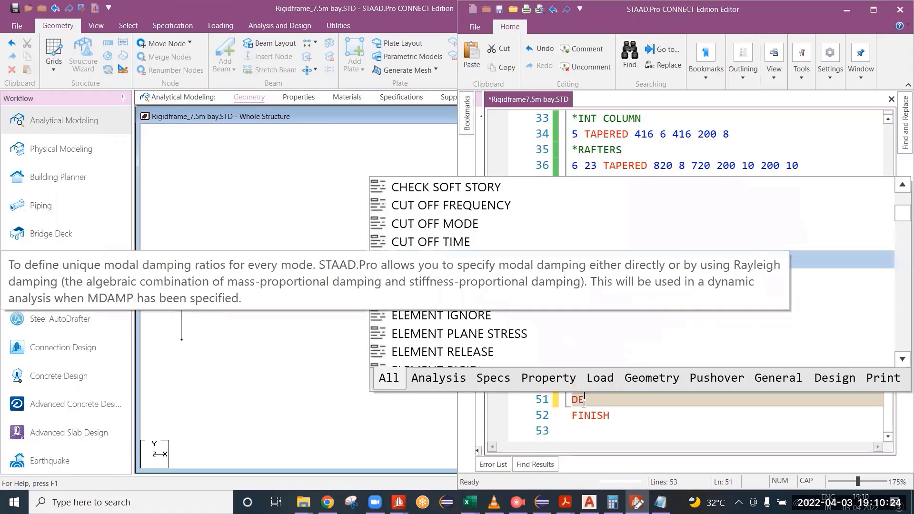
text(FINE)
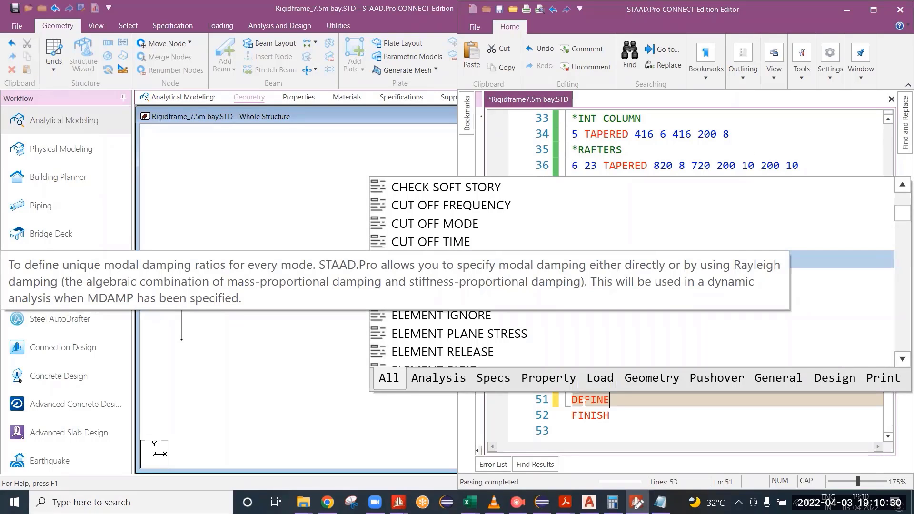
key(Escape)
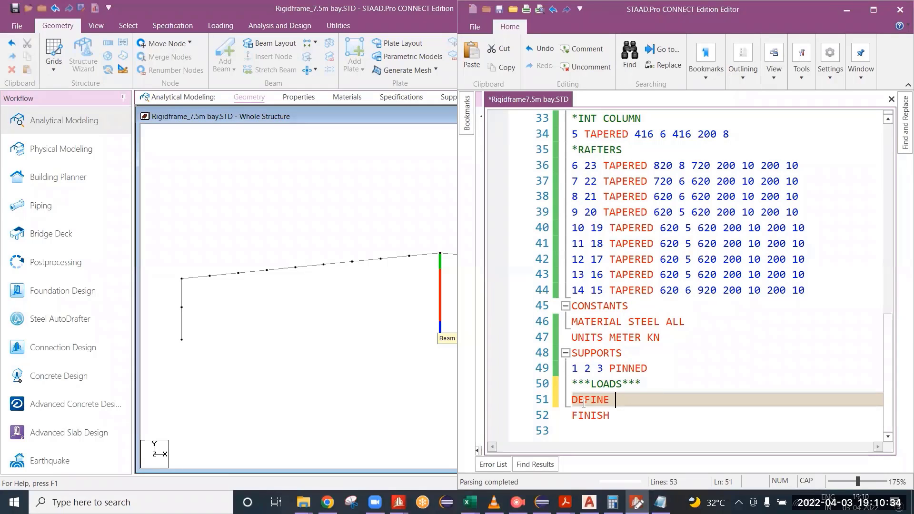
text(I)
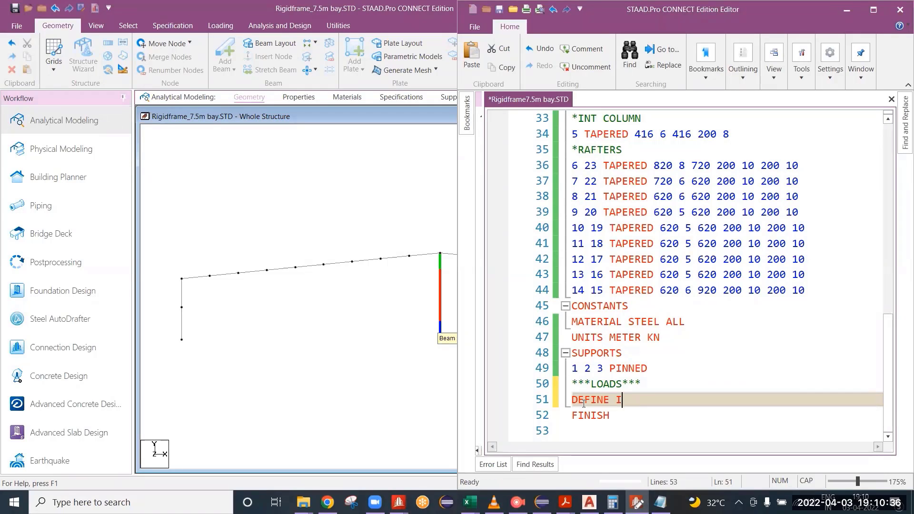
text(BC 2012)
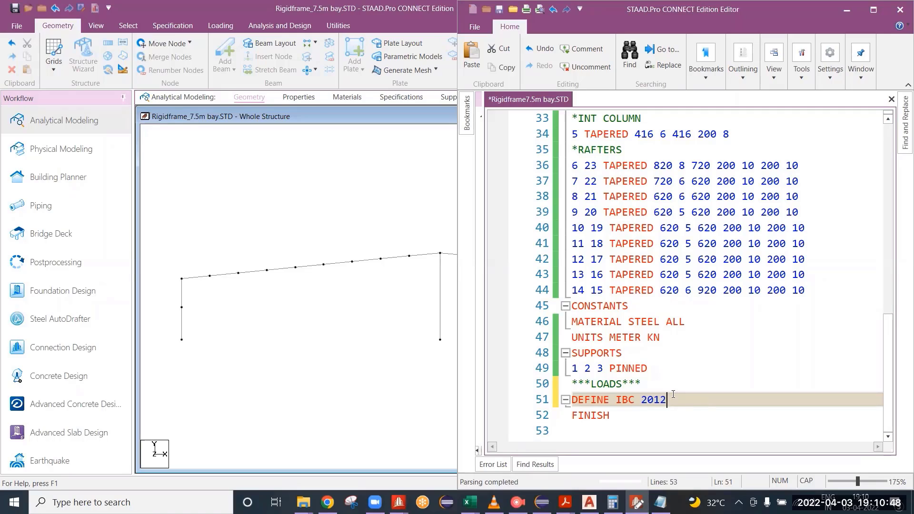
Start a new blank line below DEFINE IBC 2012 in the STAAD input file.
key(Return)
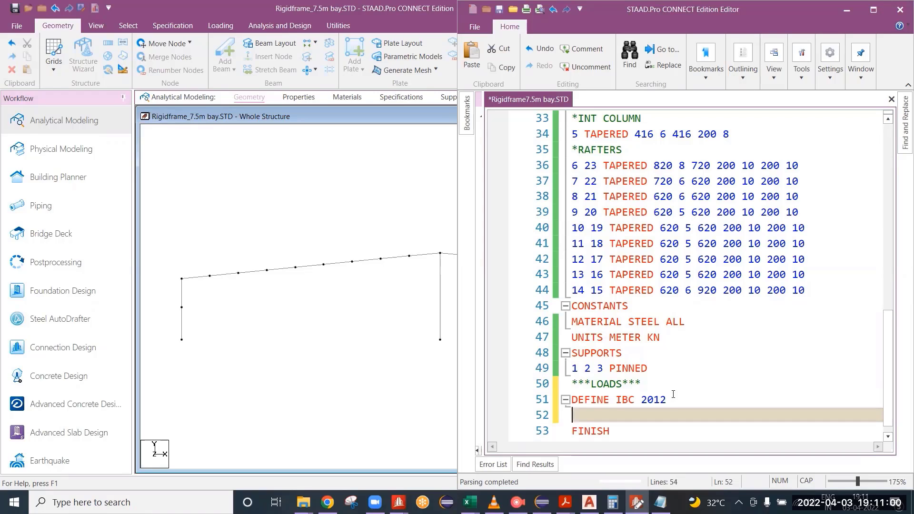
click(852, 11)
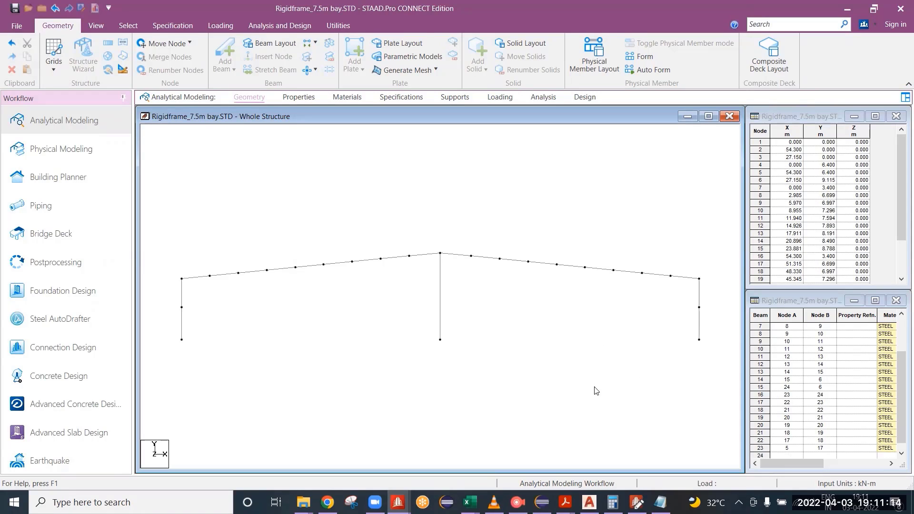
click(637, 502)
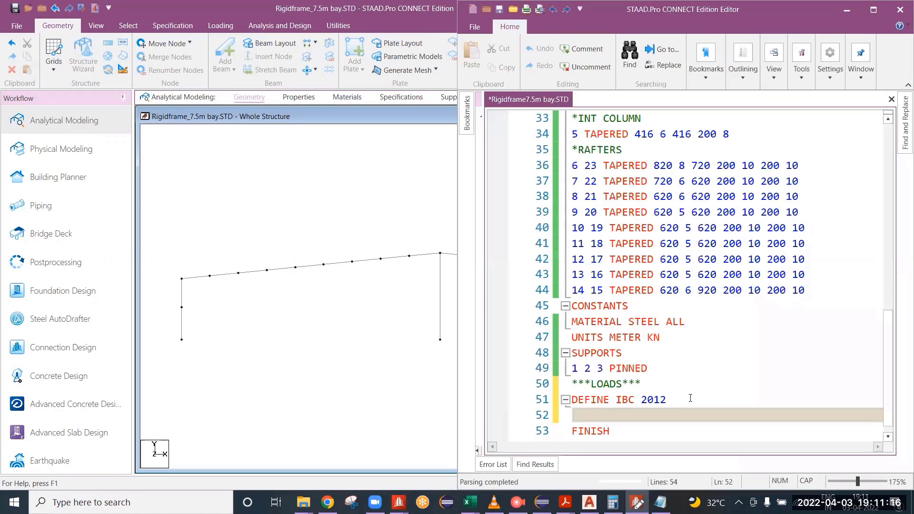
scroll(688, 399, down, 1)
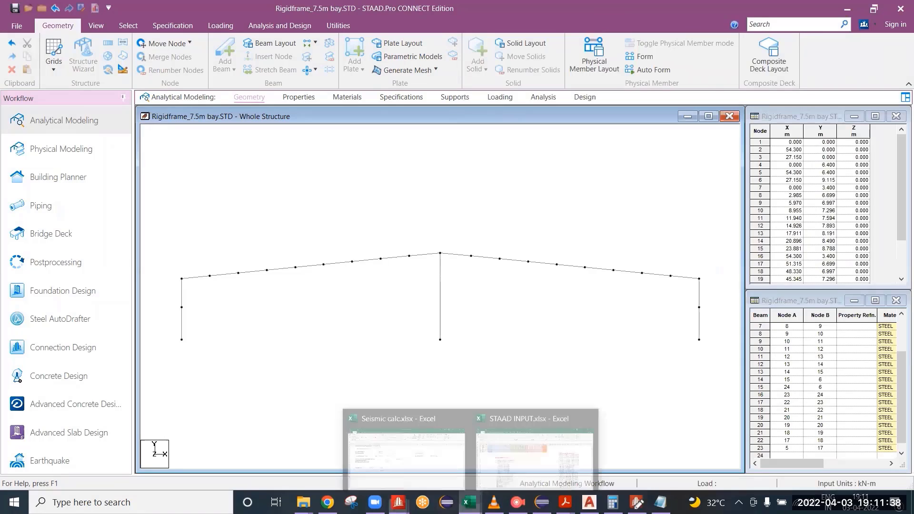
Switch to the Seismic calc workbook in Excel and examine the factors R, Ie, Ss and S1 on the ASCE-Seis sheet.
key(alt+Tab)
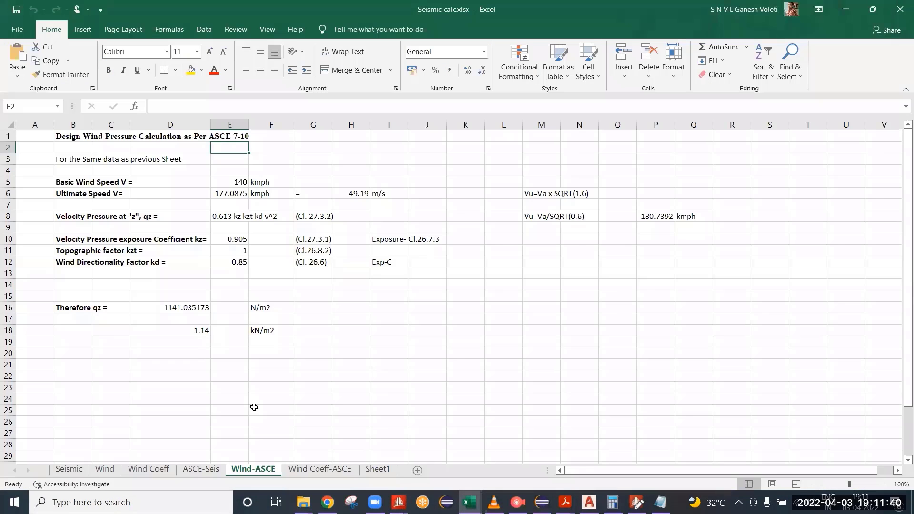
click(201, 470)
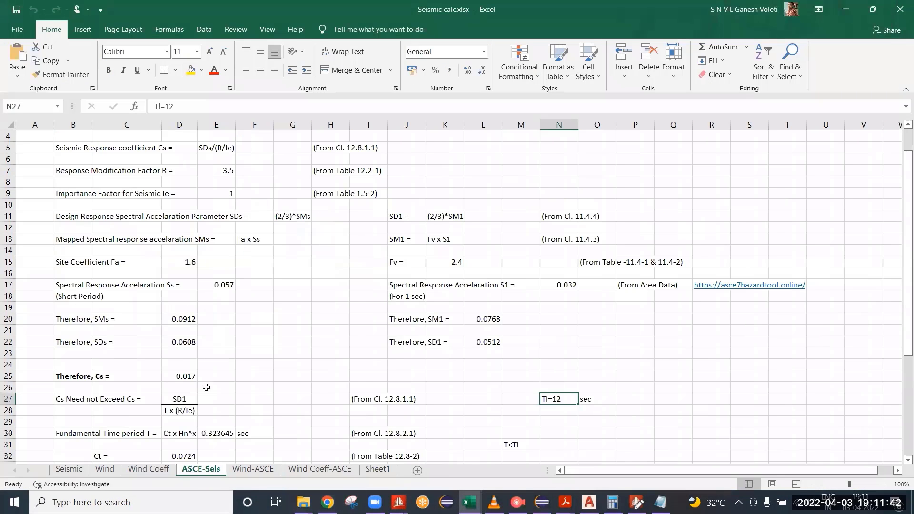
scroll(210, 378, up, 1)
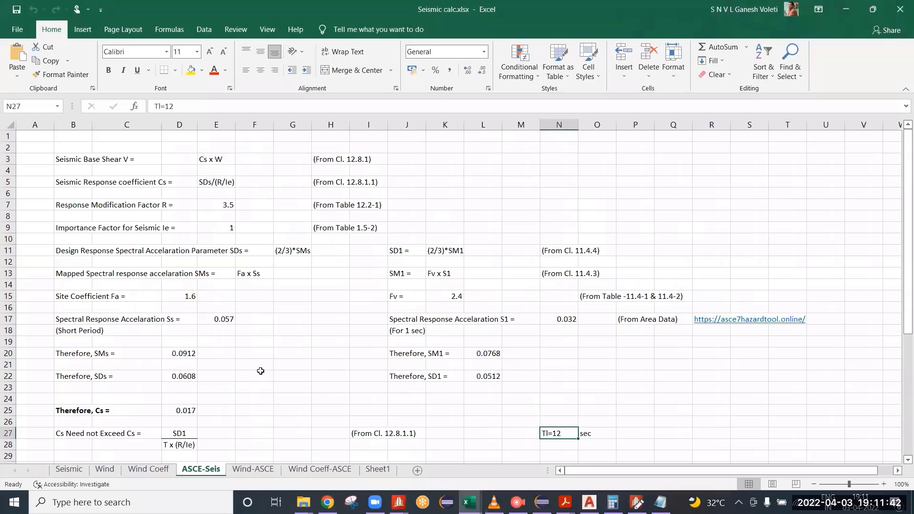
click(161, 207)
click(177, 228)
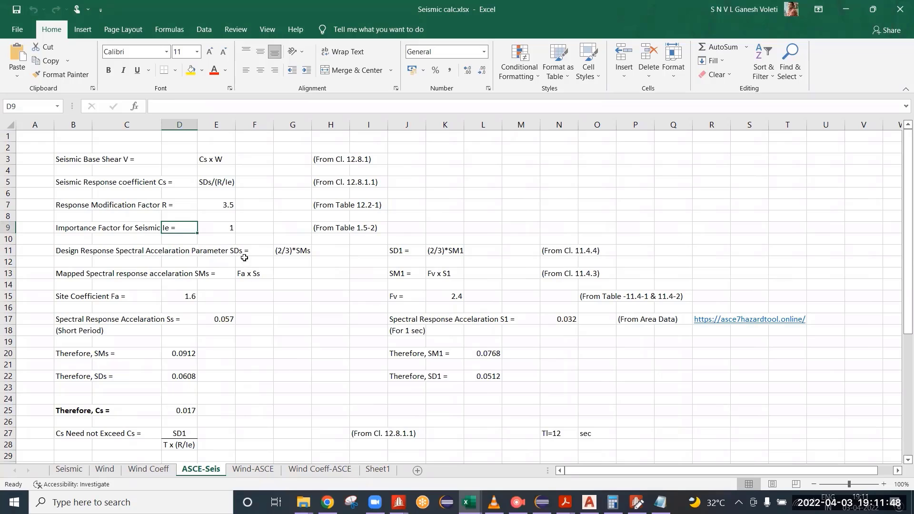
click(188, 319)
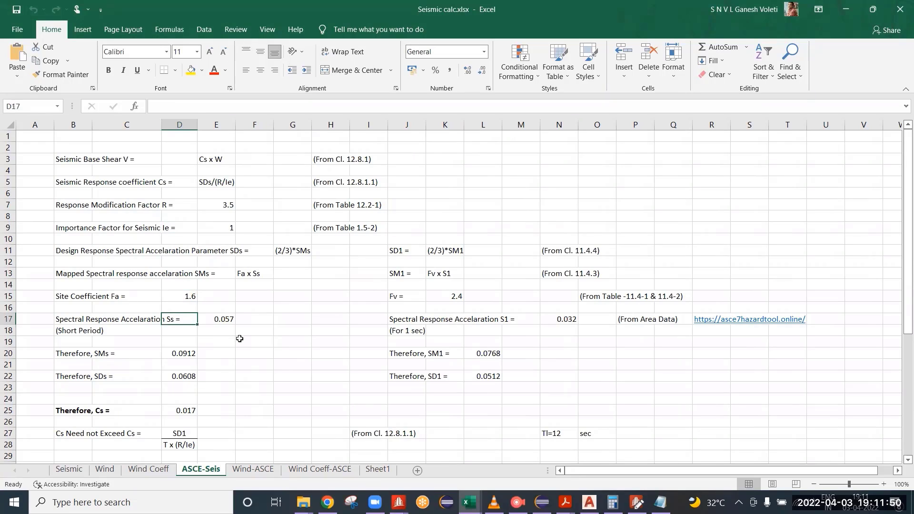
click(469, 321)
scroll(337, 374, down, 4)
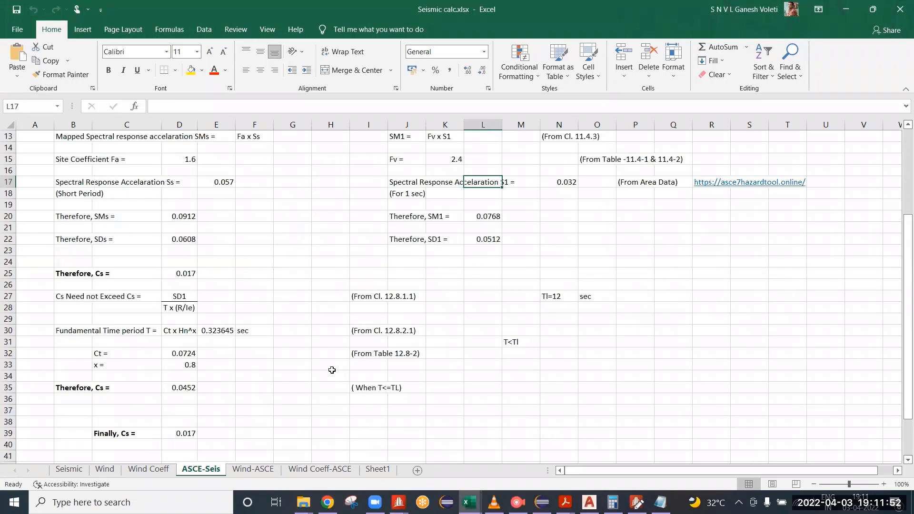
scroll(332, 370, up, 4)
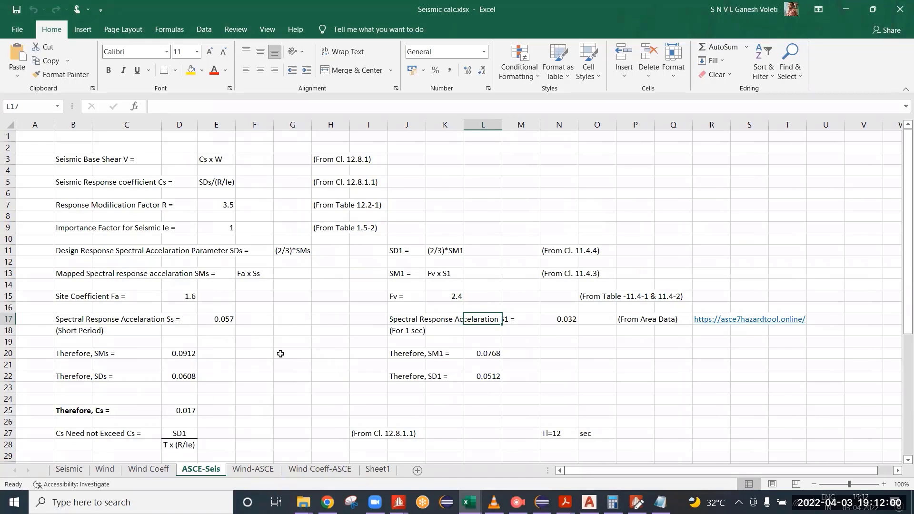
Switch to the STAAD.Pro editor and enter SS 0.057 followed by the keyword S1 on the line below DEFINE IBC 2012.
click(637, 503)
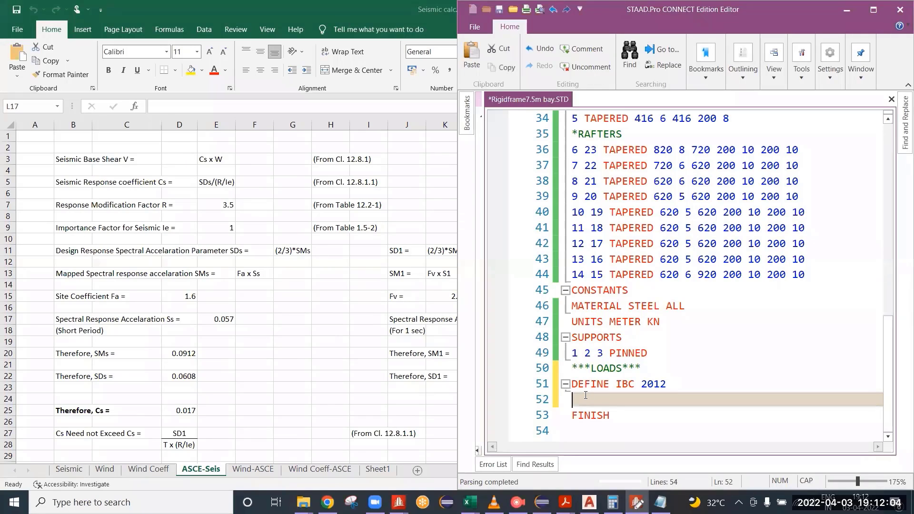
text(SS)
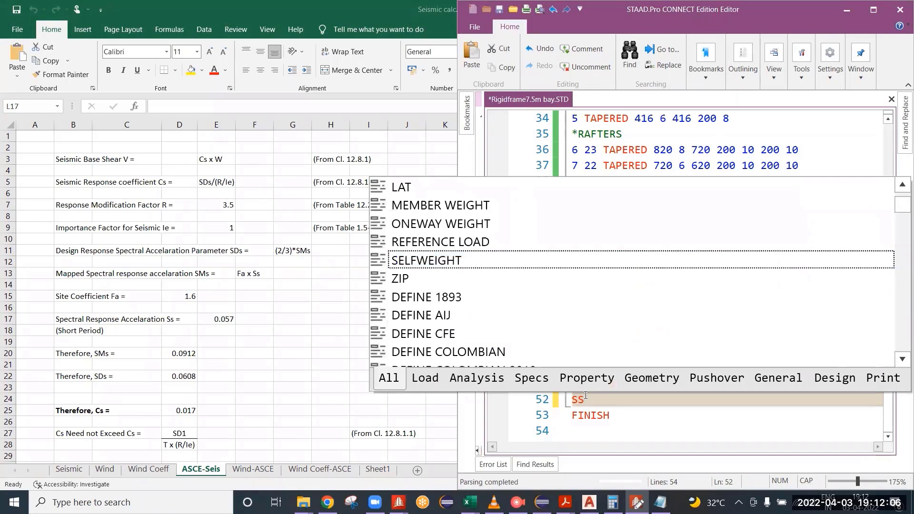
key(Escape)
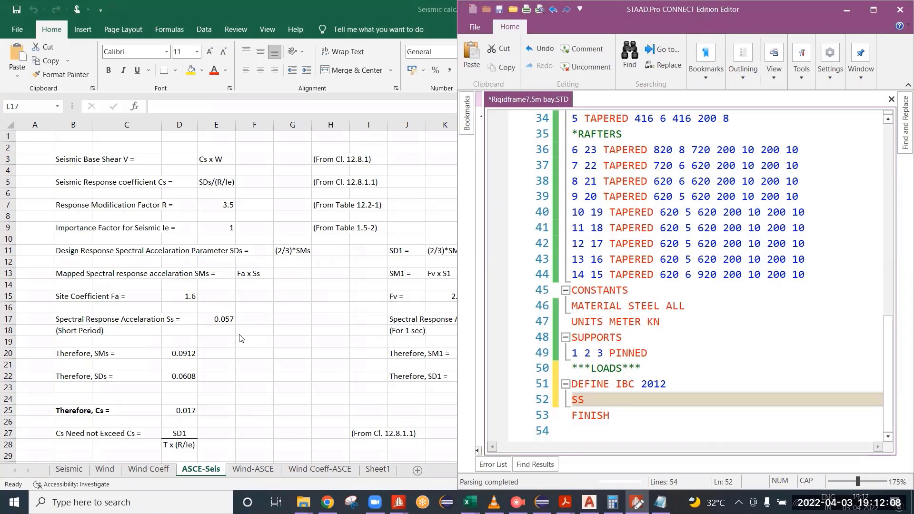
key(alt+Tab)
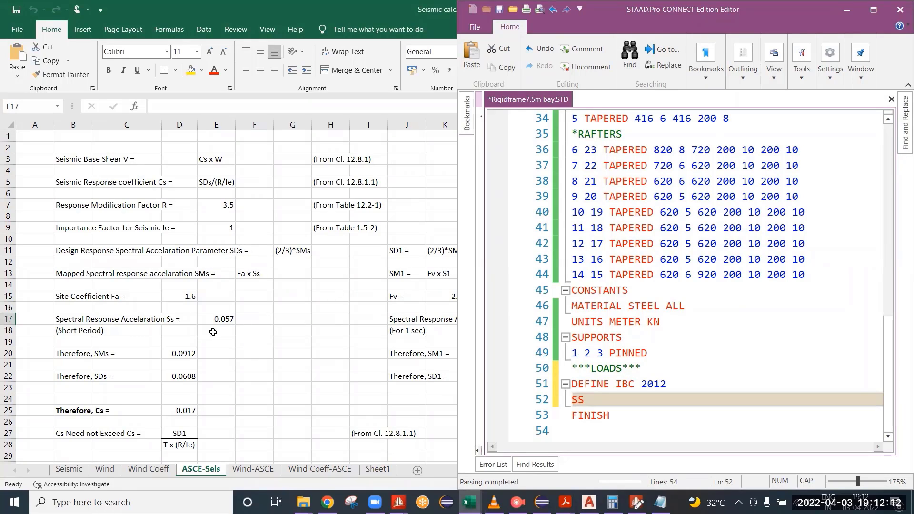
click(227, 319)
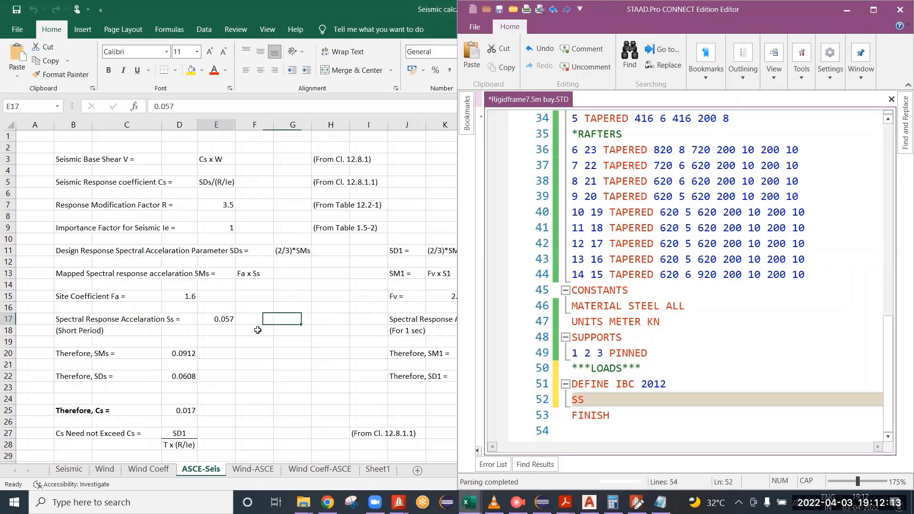
click(603, 404)
text(0.0)
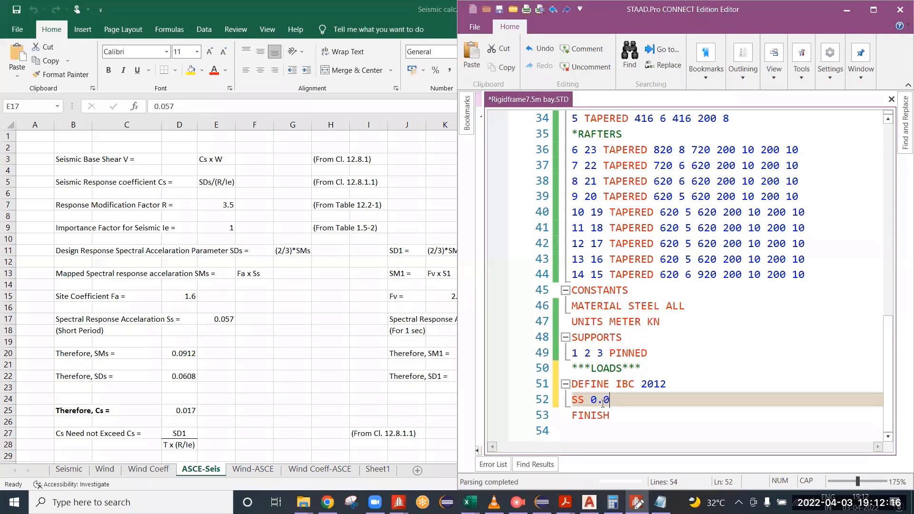
text(57 S1)
Move the editor window to uncover the sheet's S1 value and complete the S1 parameter with 0.032.
drag(827, 13, 754, 385)
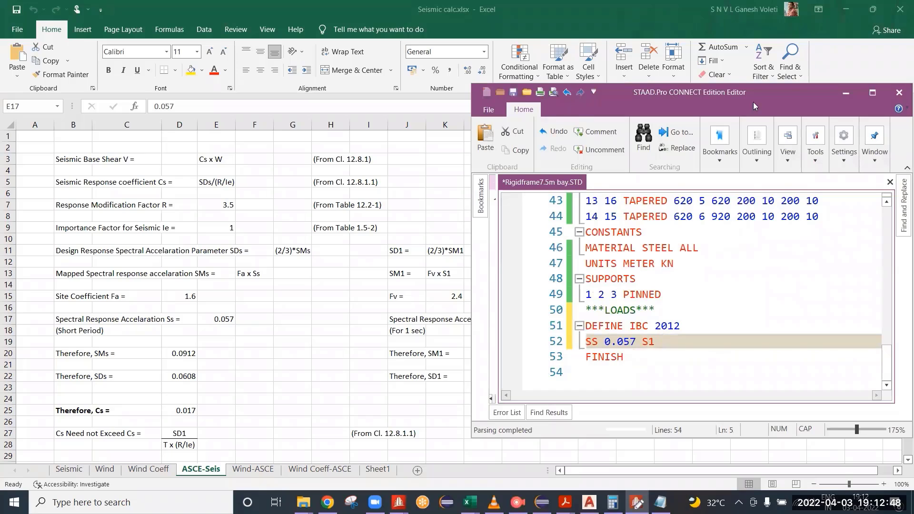
drag(745, 91, 613, 365)
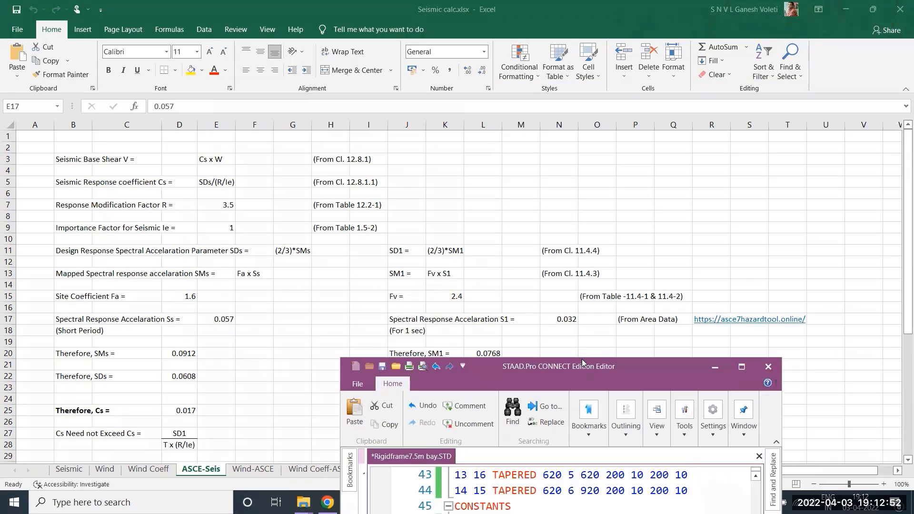
drag(585, 366, 660, 70)
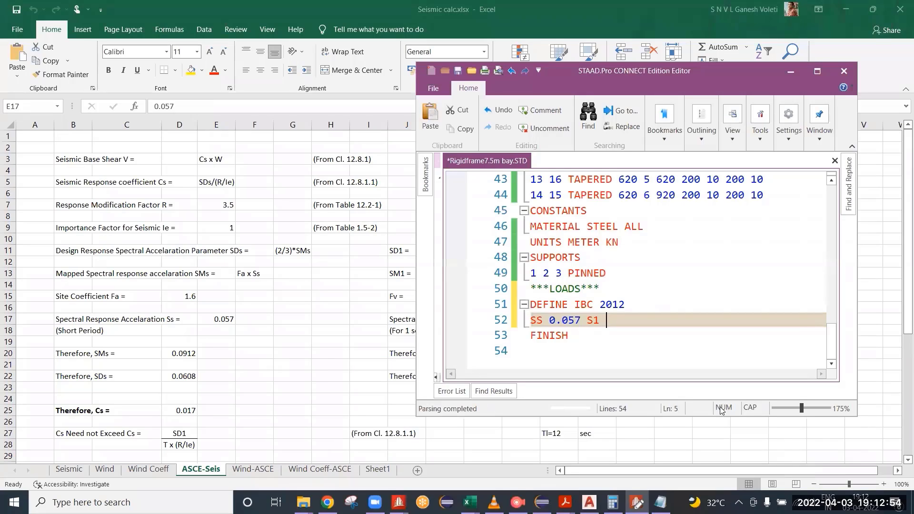
text(0.032)
Append the response modification factors RX 3.5 and RZ 3.5 to the IBC 2012 parameter line.
drag(687, 73, 651, 140)
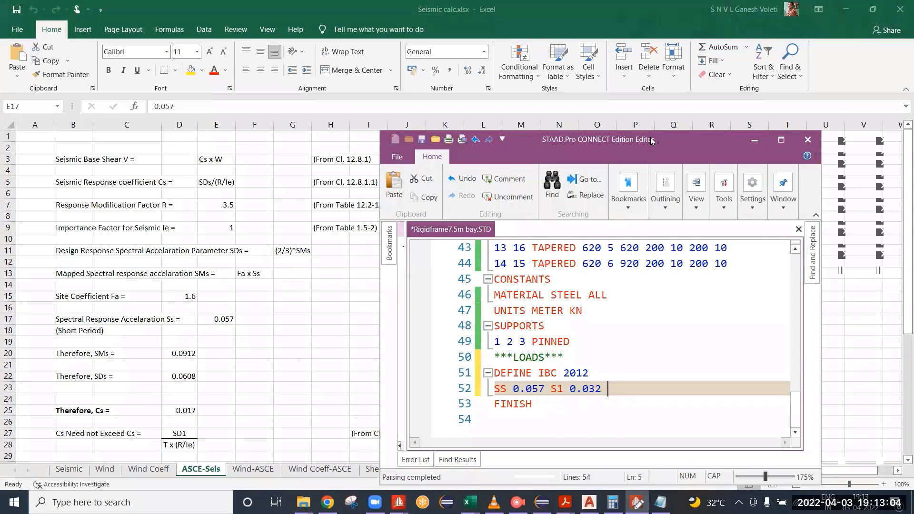
text(RX)
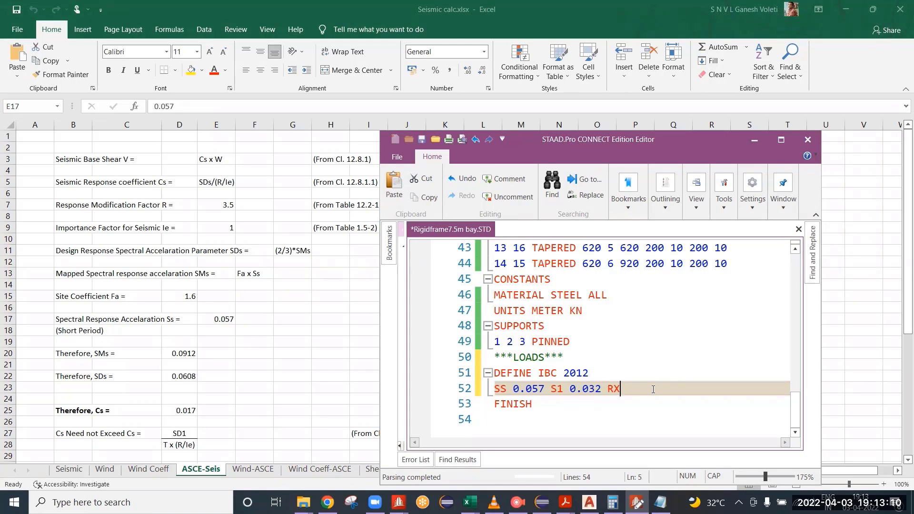
text(3.5 RZ 3.5)
Append site class SCLASS 4 and long-period transition TL 12 to the end of the IBC 2012 parameter line.
text(SCLASS)
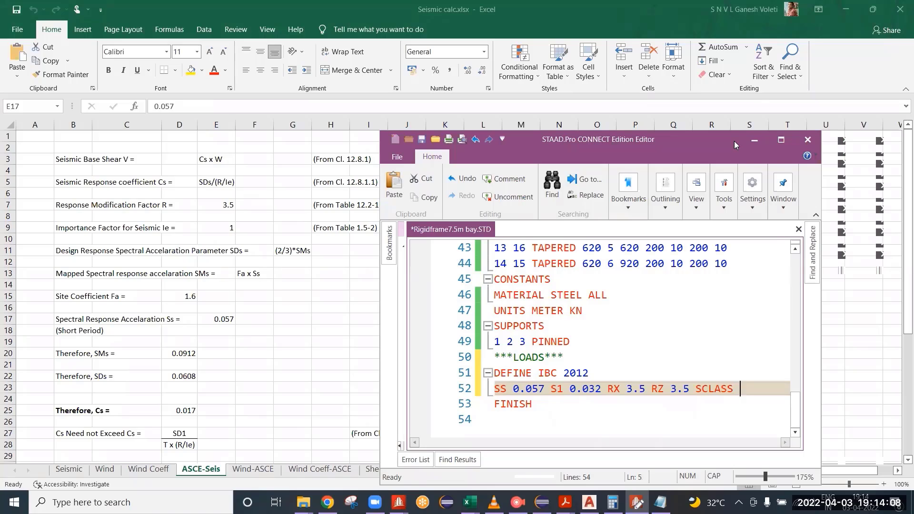
text(4)
double_click(744, 388)
click(760, 388)
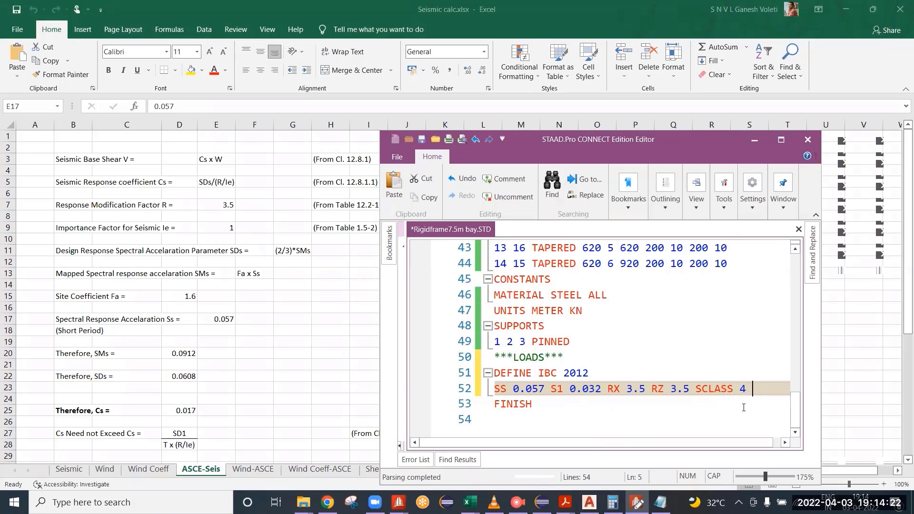
text(TL 12)
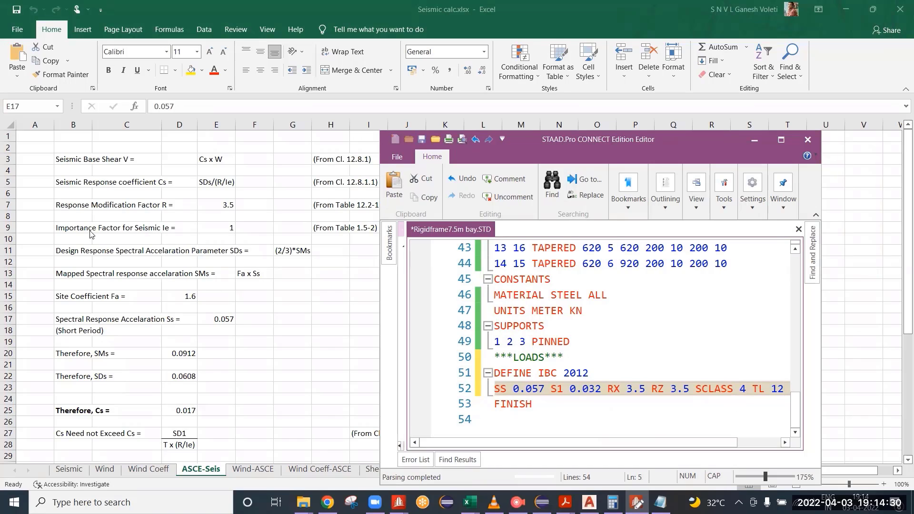
Insert the importance factor I 1.0 between S1 0.032 and RX 3.5, and save the input file.
click(601, 391)
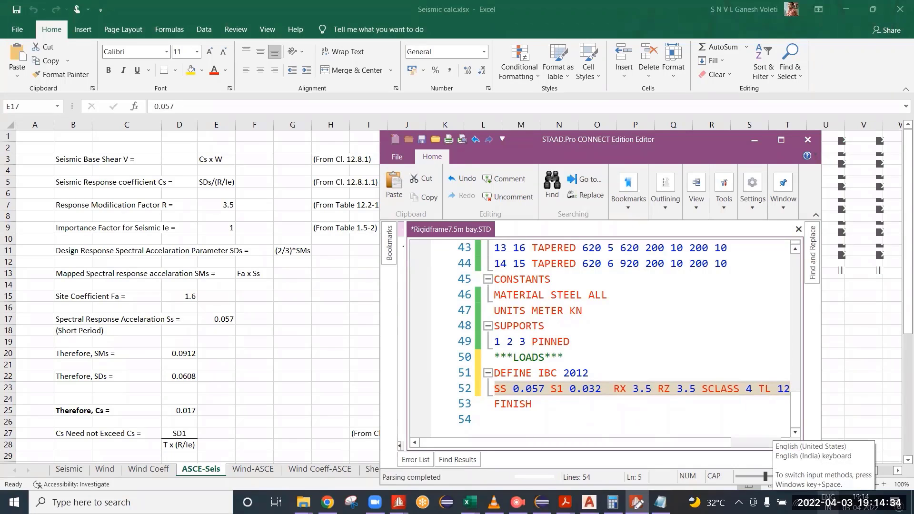
text(I 1)
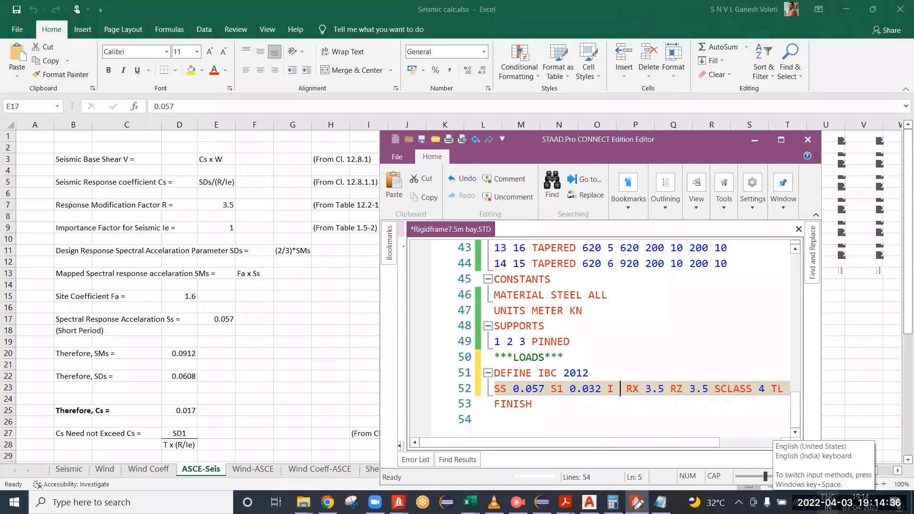
text(.0)
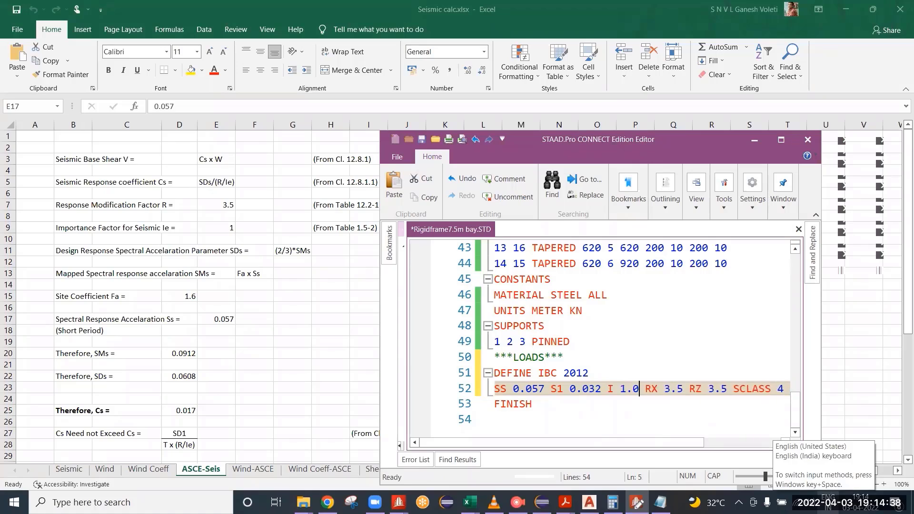
key(ctrl+s)
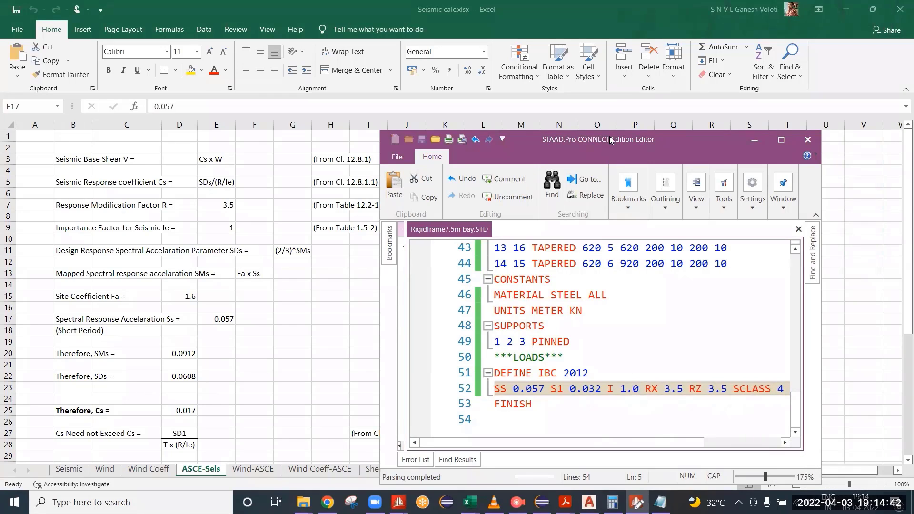
Widen the editor, move it clear of the ASCE-Seis sheet, and review the sheet's importance factor, R, Ss and S1 entries.
drag(599, 139, 527, 135)
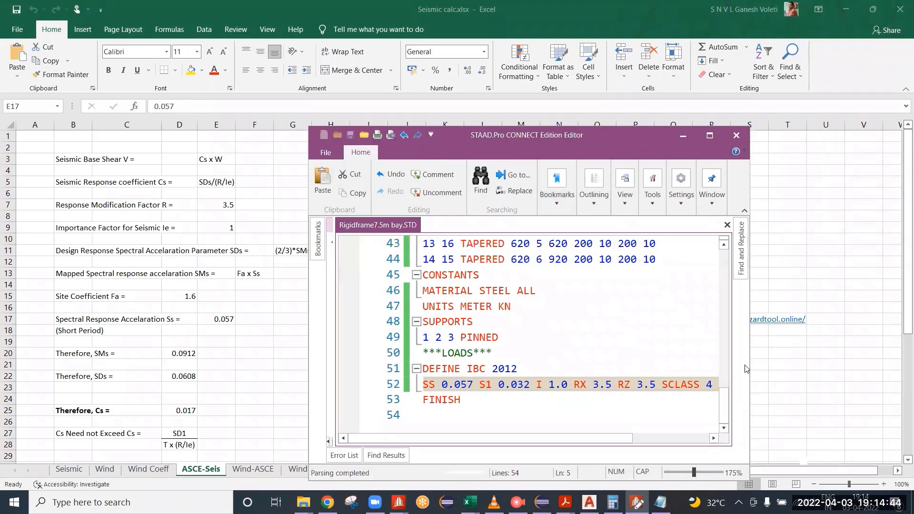
drag(748, 363, 772, 363)
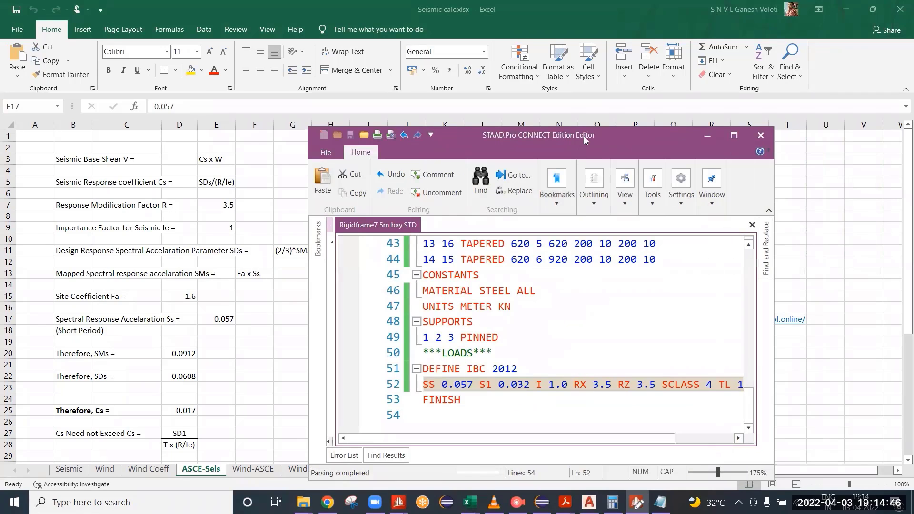
drag(590, 157, 654, 500)
click(211, 484)
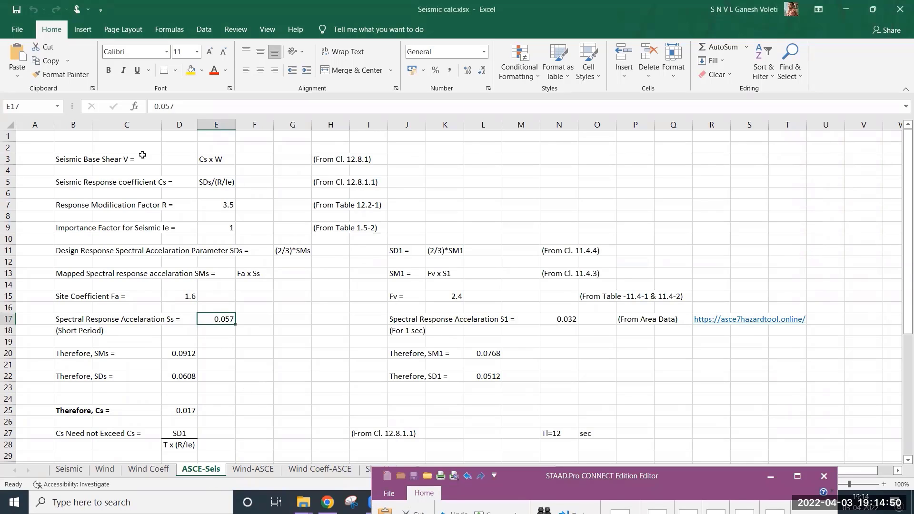
click(226, 227)
click(218, 201)
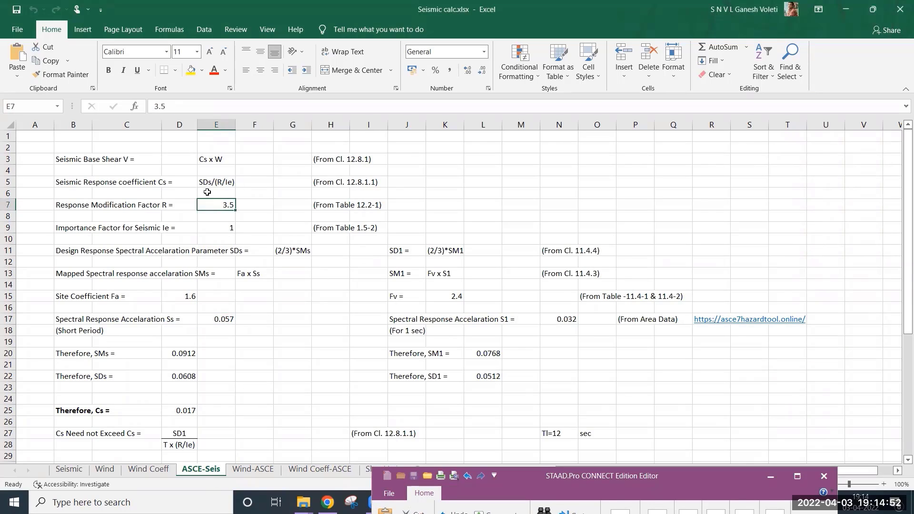
click(211, 320)
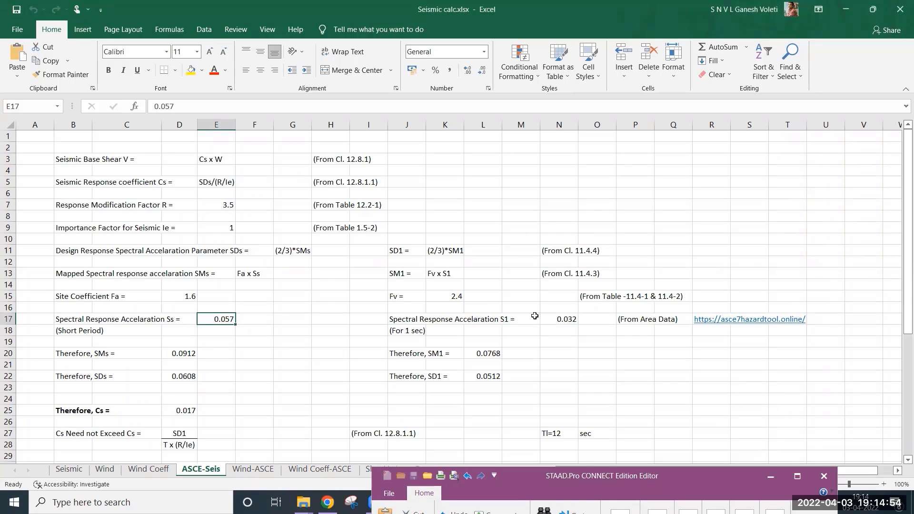
click(540, 319)
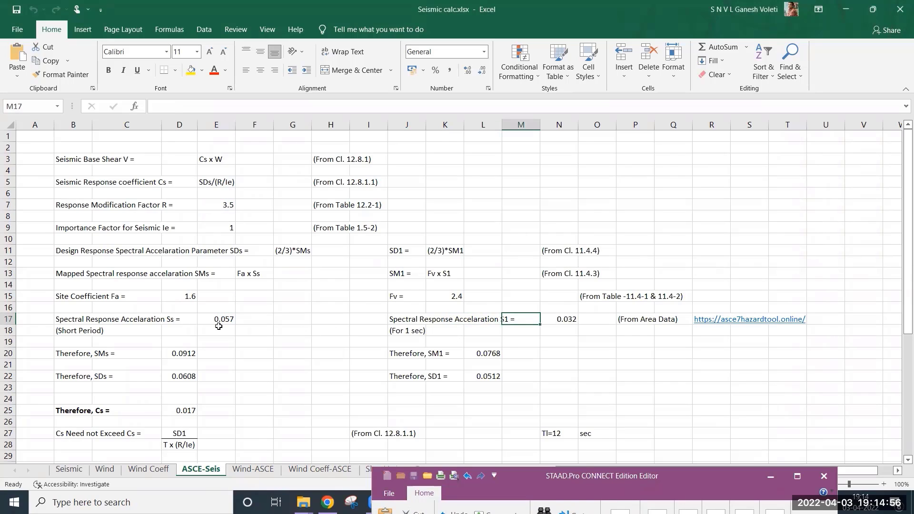
Move the editor partly aside and review the long-period transition Tl entry in row 27 of the ASCE-Seis sheet.
scroll(218, 326, down, 4)
scroll(159, 326, up, 1)
drag(637, 476, 585, 415)
scroll(547, 358, down, 2)
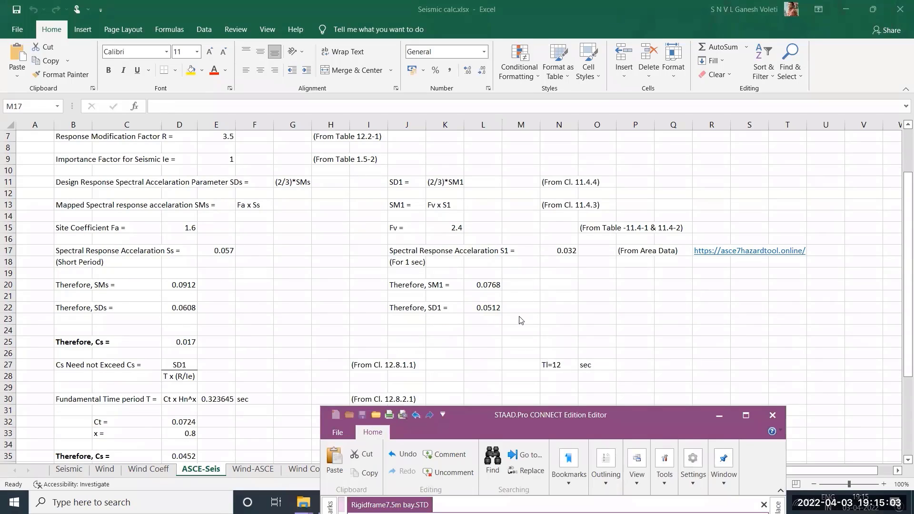
click(549, 362)
click(551, 364)
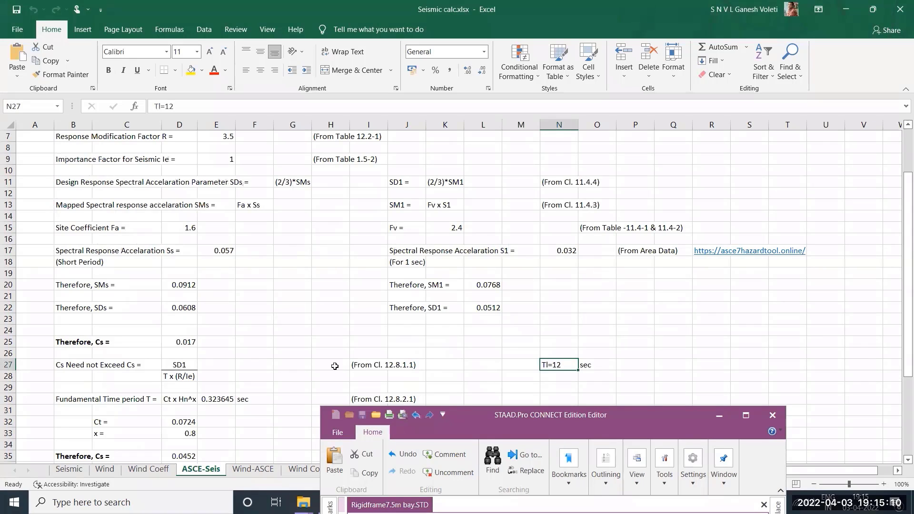
click(559, 376)
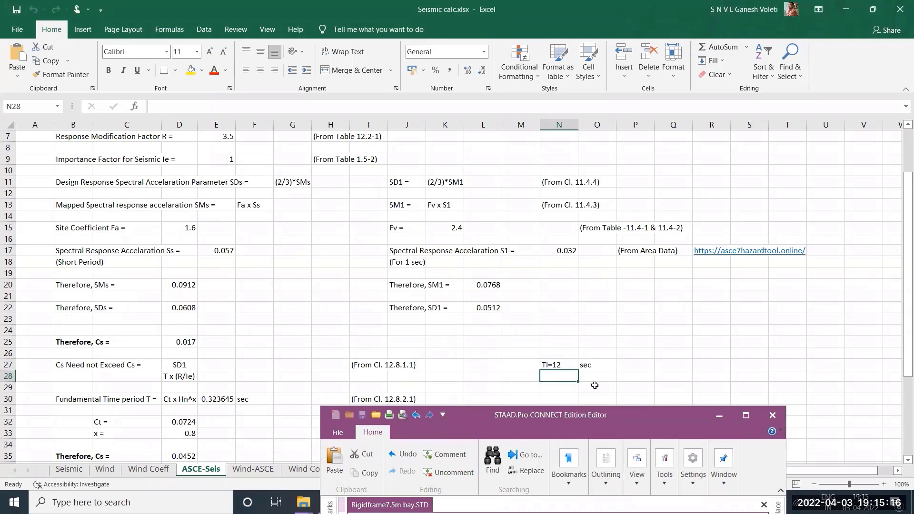
click(562, 346)
click(560, 366)
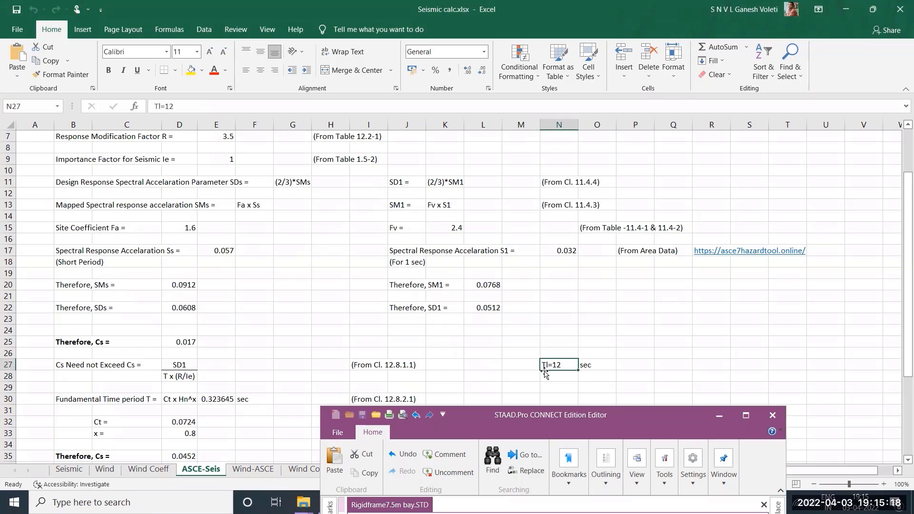
Bring the STAAD editor back into view and add a blank line after TL 12 on the IBC 2012 parameter line.
click(576, 416)
drag(576, 417, 565, 156)
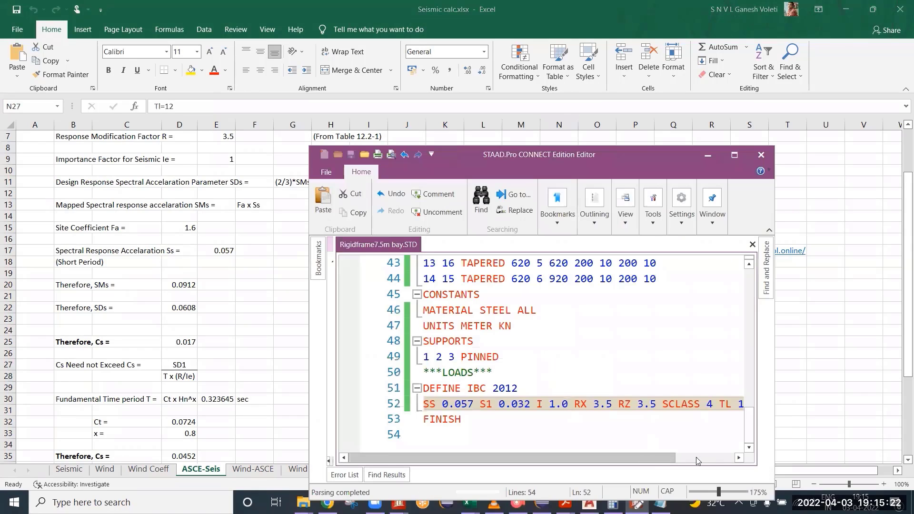
drag(667, 457, 553, 446)
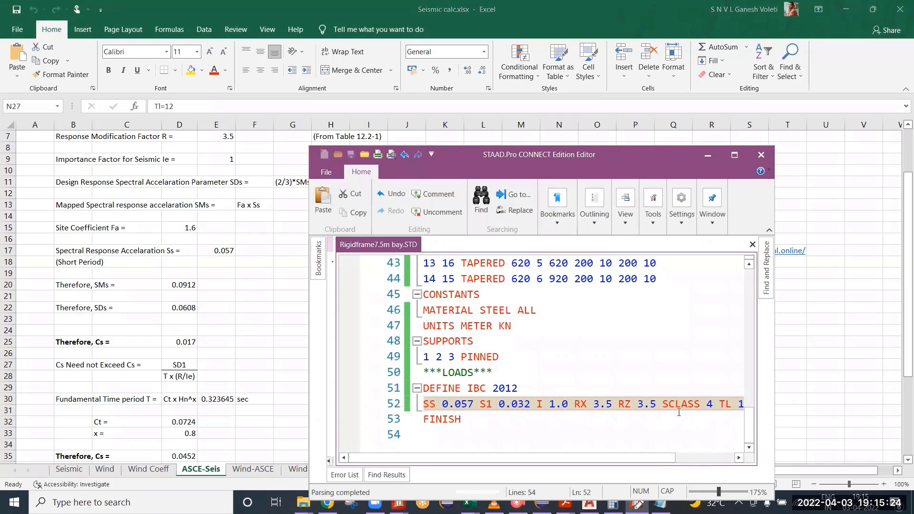
click(738, 458)
click(739, 458)
click(707, 408)
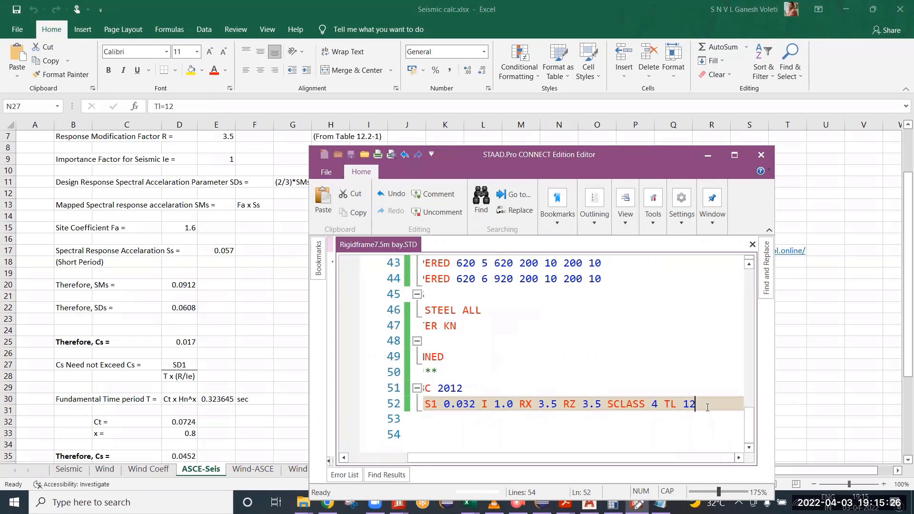
key(Return)
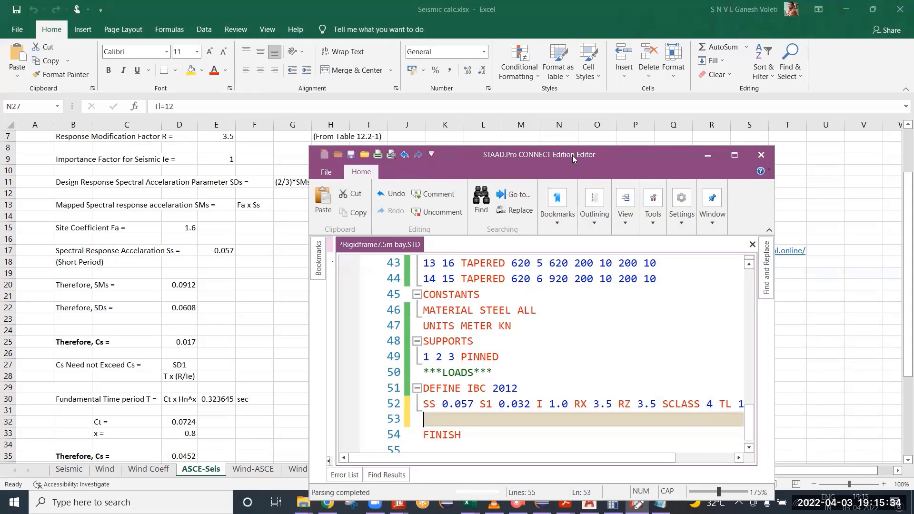
Minimize the editor and bring up the effective seismic weight section of the ASCE-Seis sheet in Excel.
drag(574, 158, 662, 173)
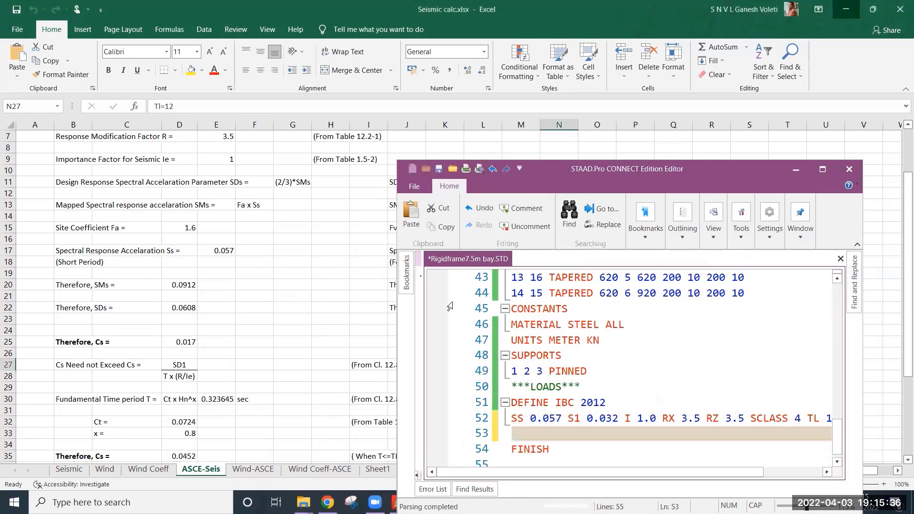
click(846, 9)
click(796, 169)
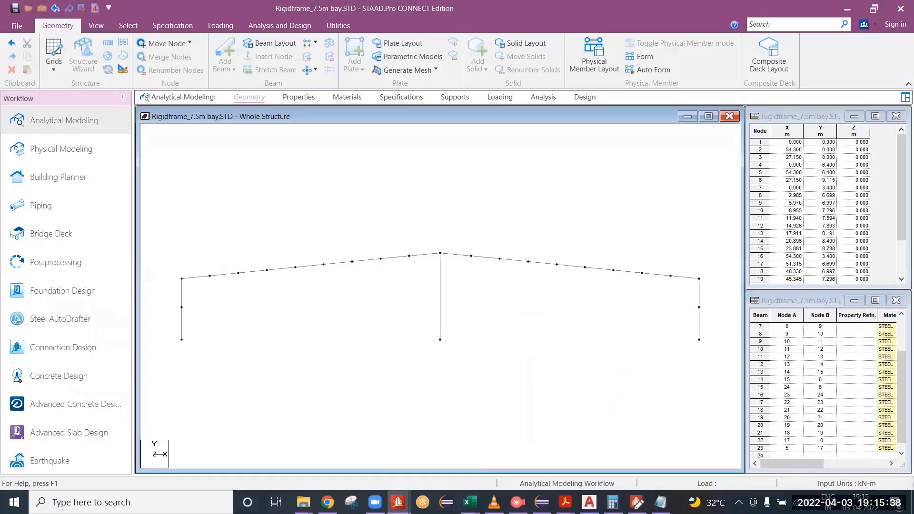
click(470, 503)
click(426, 450)
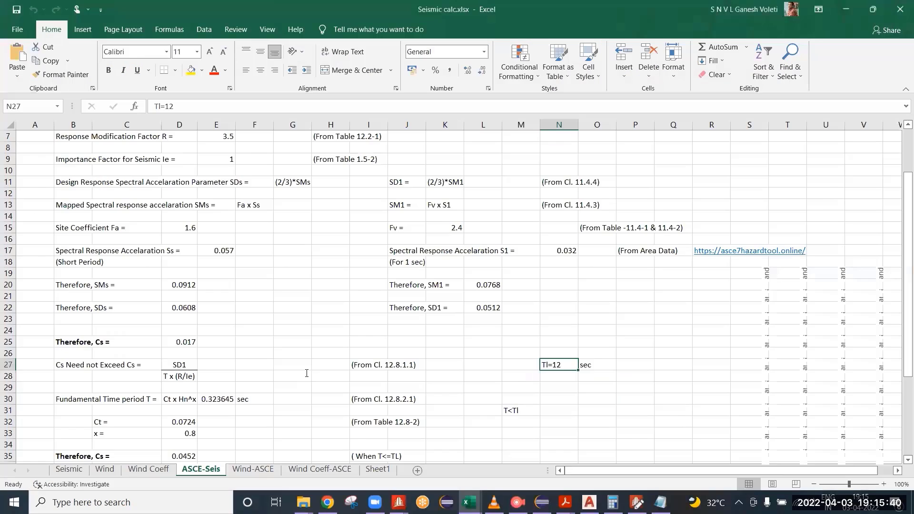
scroll(117, 303, up, 4)
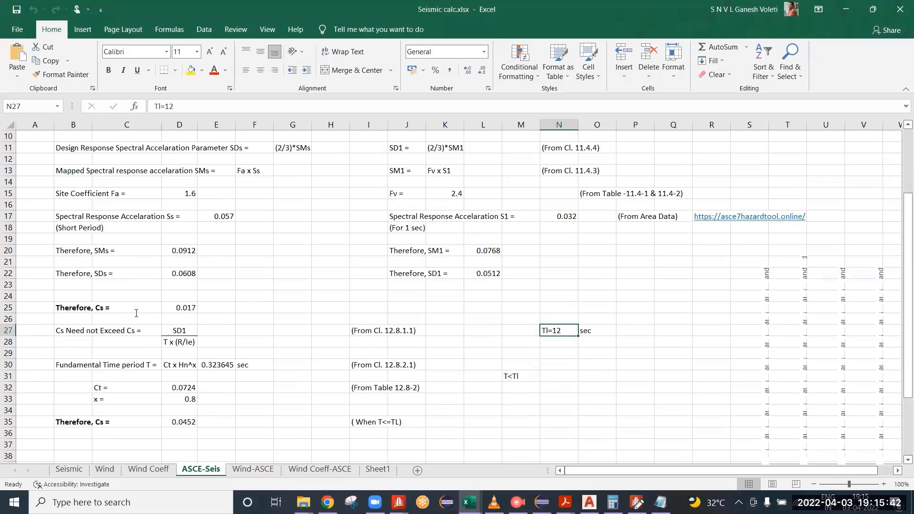
scroll(151, 335, down, 6)
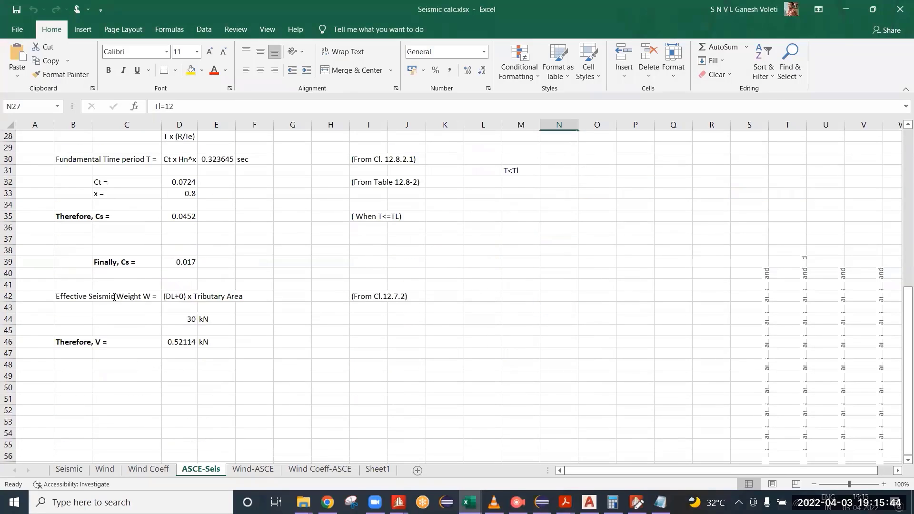
Examine the effective seismic weight formula (DL+0) x Tributary Area, its 0 term and its clause reference, leaving the cells unedited.
click(82, 296)
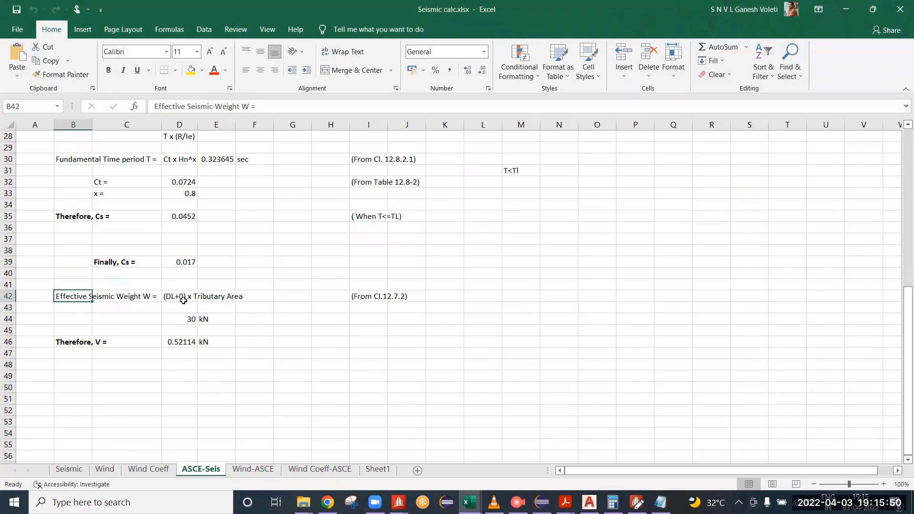
click(215, 299)
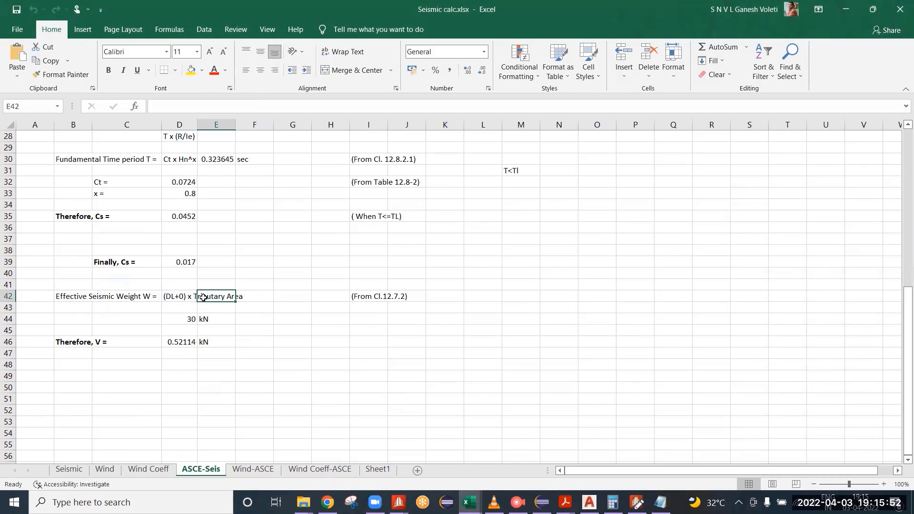
click(163, 297)
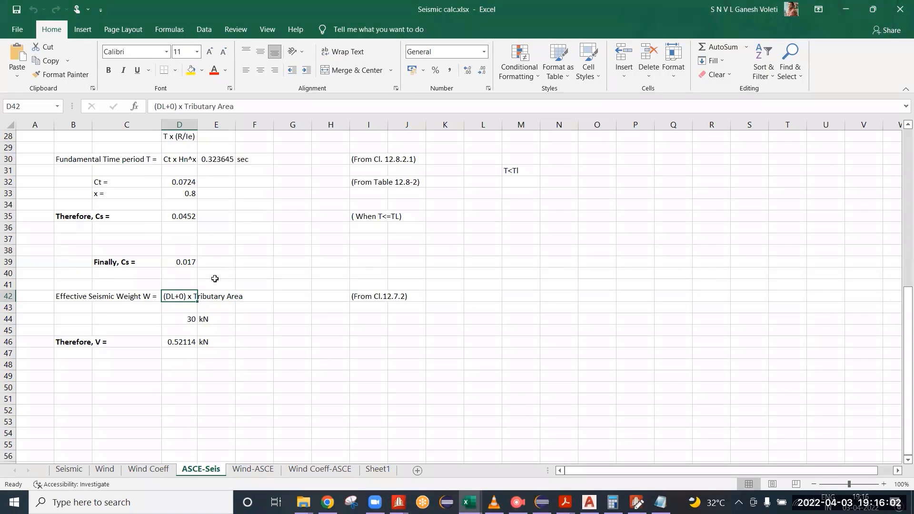
click(173, 106)
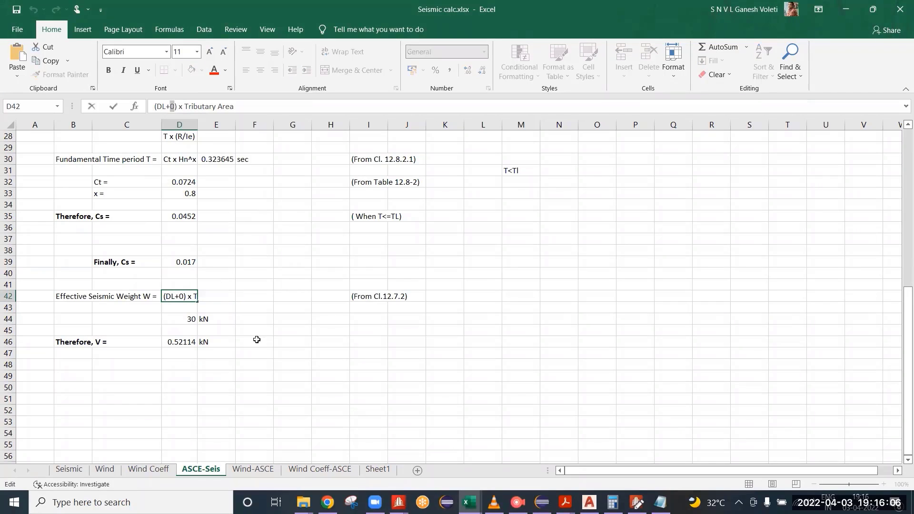
key(Escape)
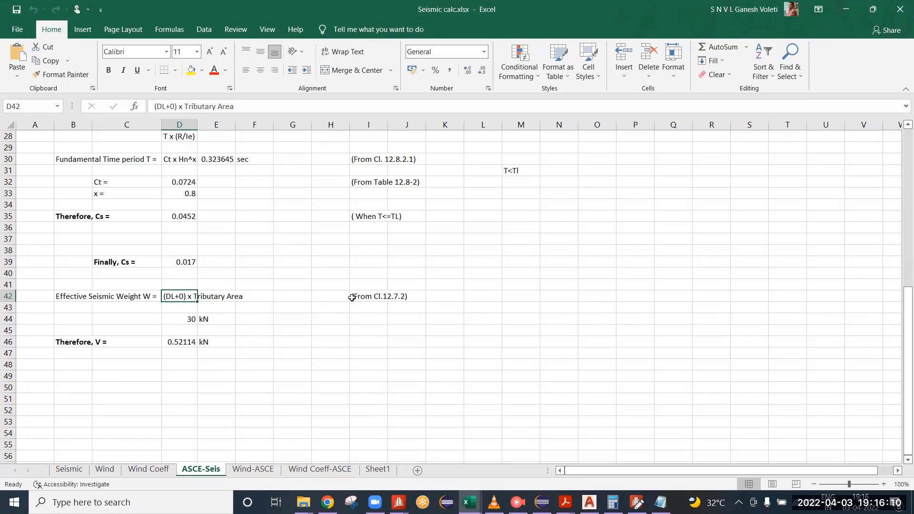
click(370, 300)
click(395, 316)
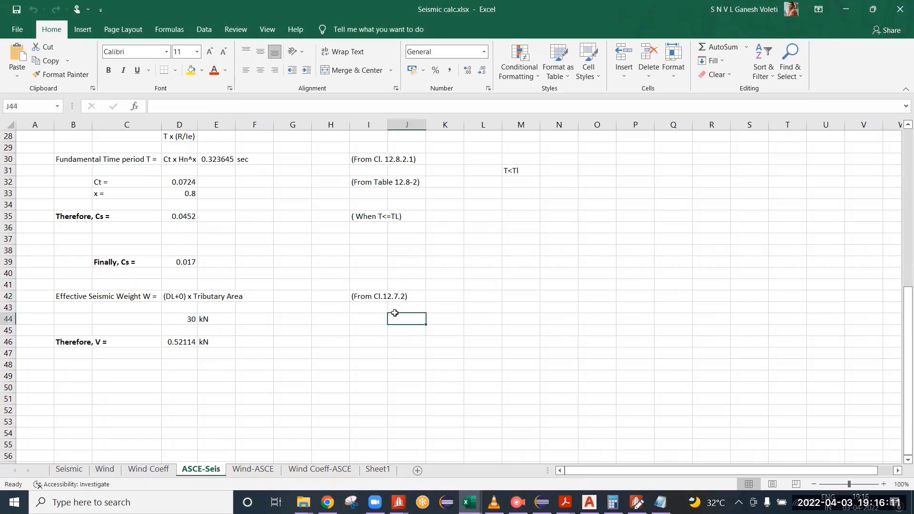
click(363, 299)
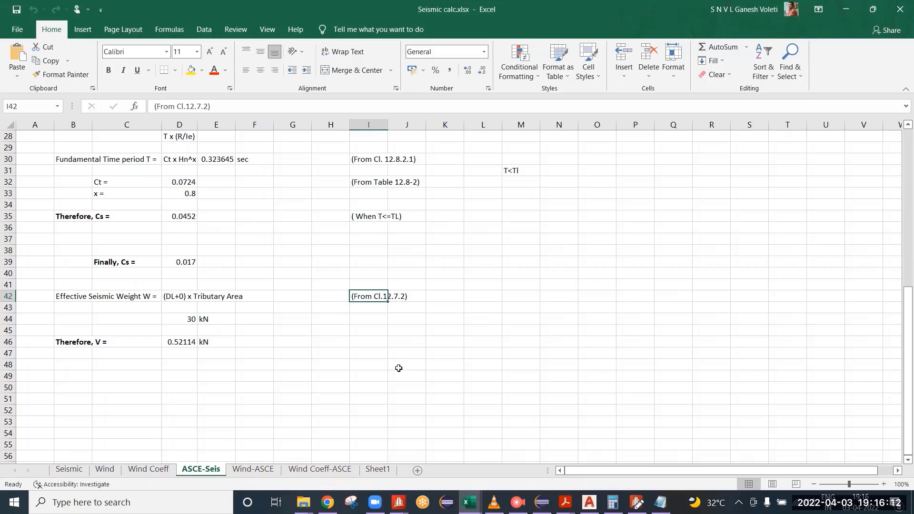
click(170, 296)
click(227, 297)
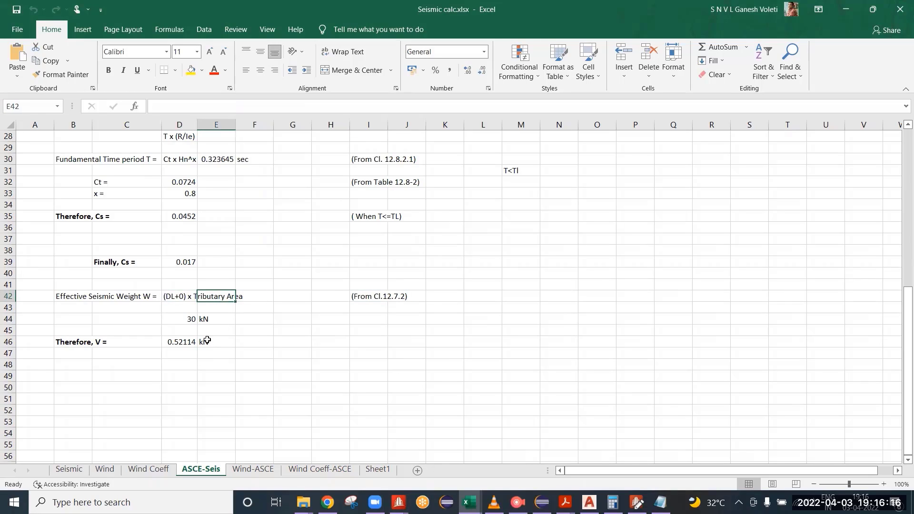
click(173, 300)
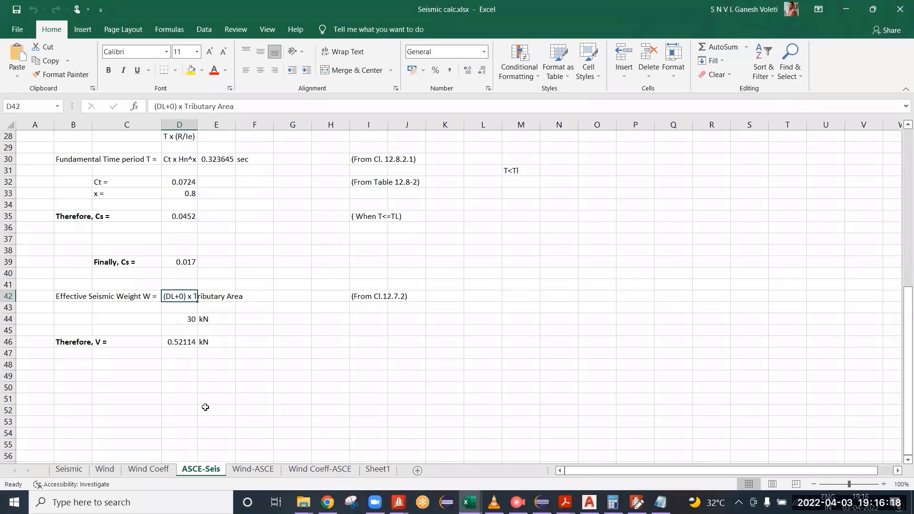
click(172, 107)
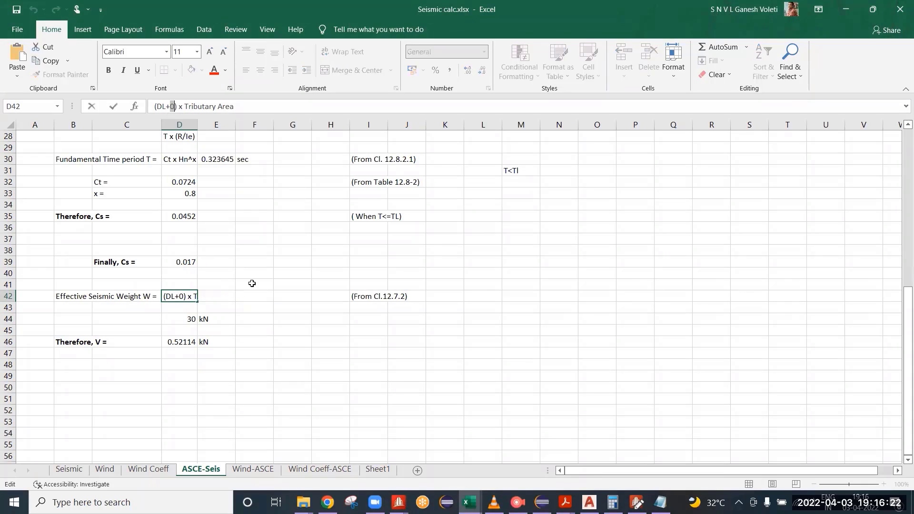
key(Escape)
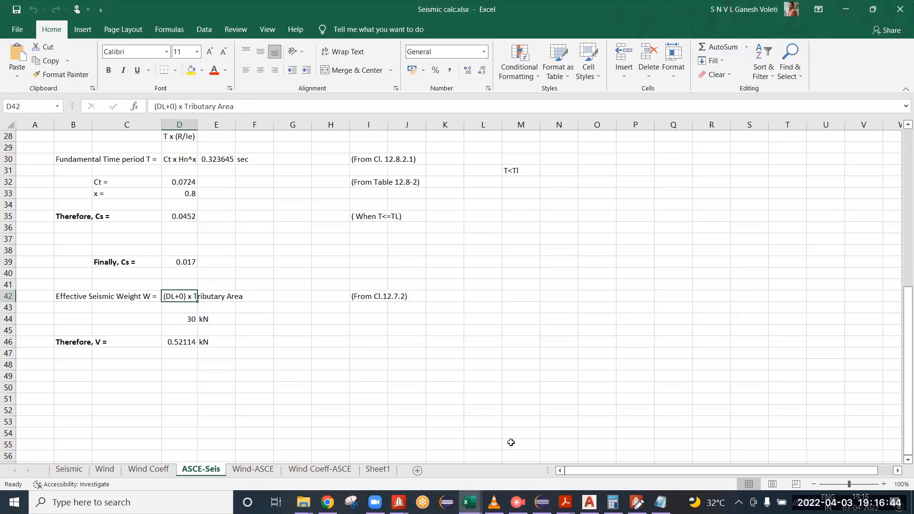
Switch to the STAAD editor and add SELFWEIGHT 1 on the line below the IBC 2012 parameters.
click(637, 503)
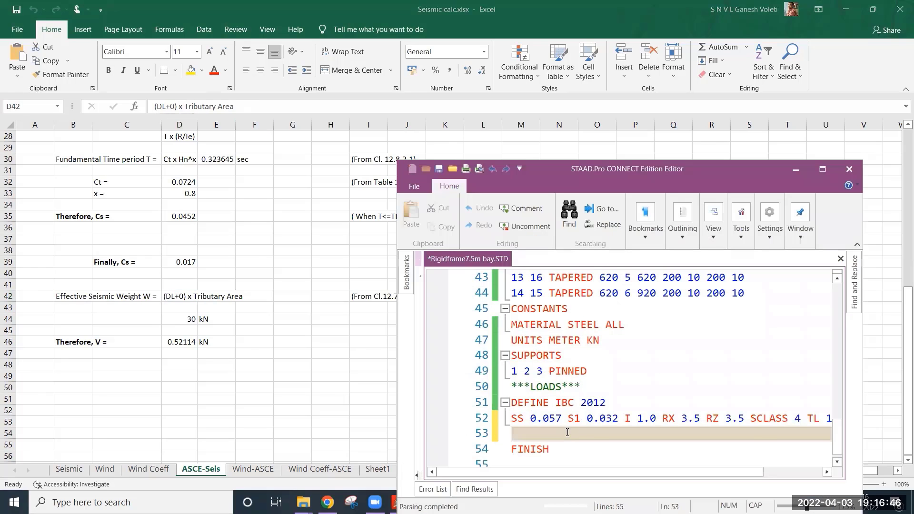
click(519, 401)
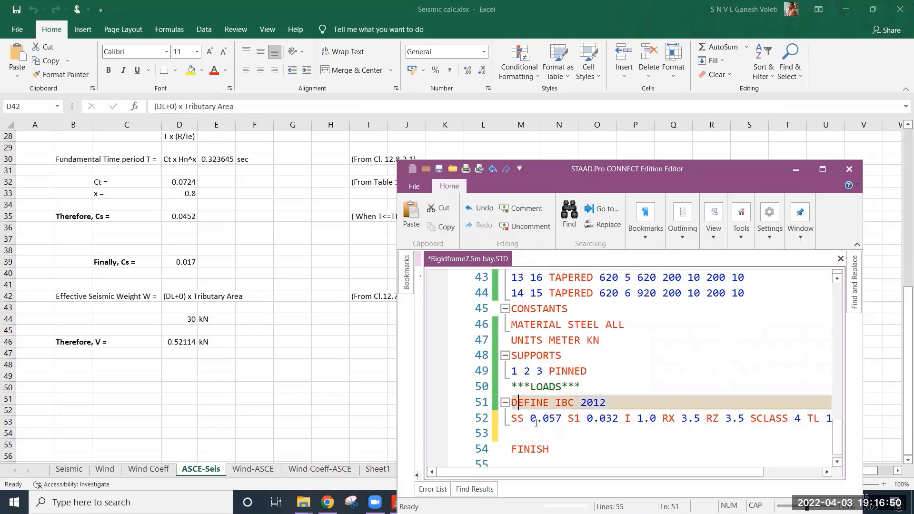
click(531, 430)
scroll(528, 430, down, 1)
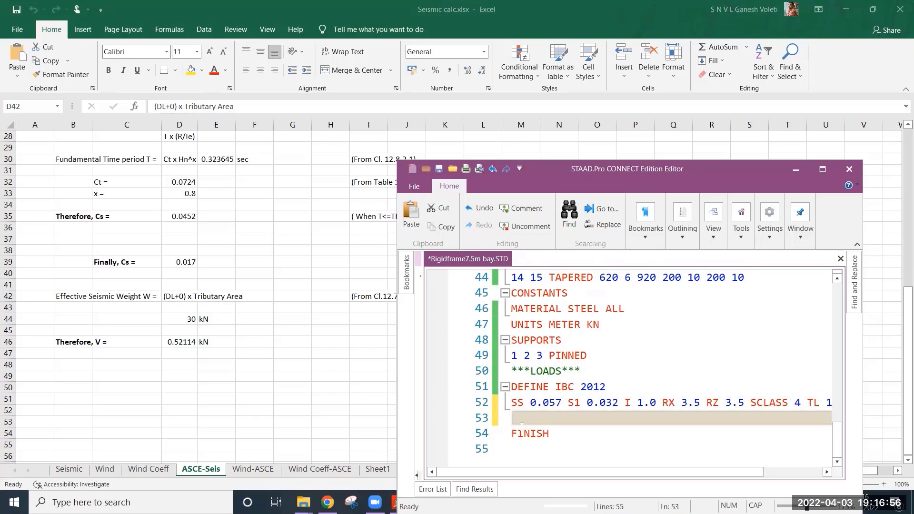
text(SELF)
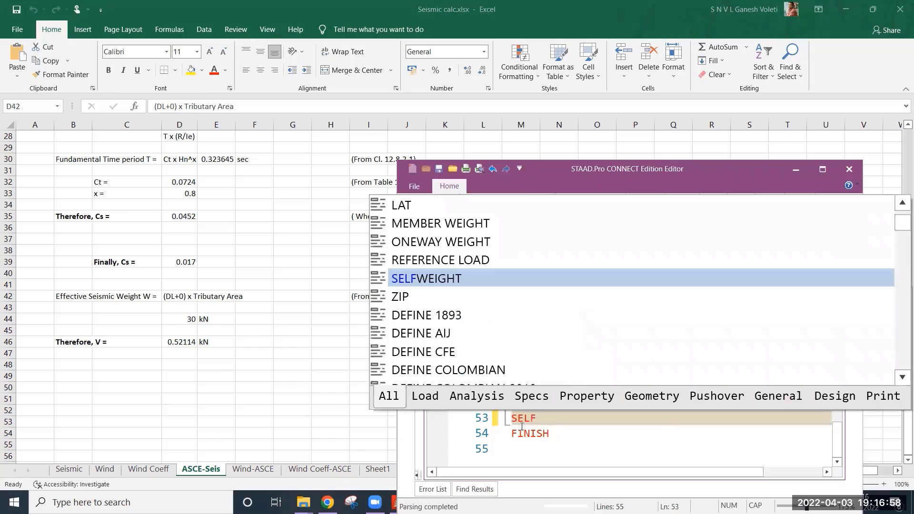
text(WEI)
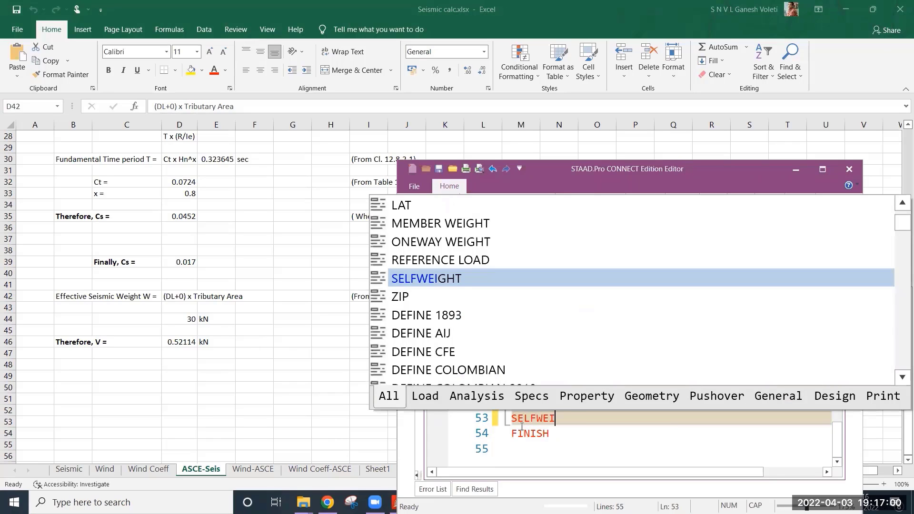
text(GHT 1)
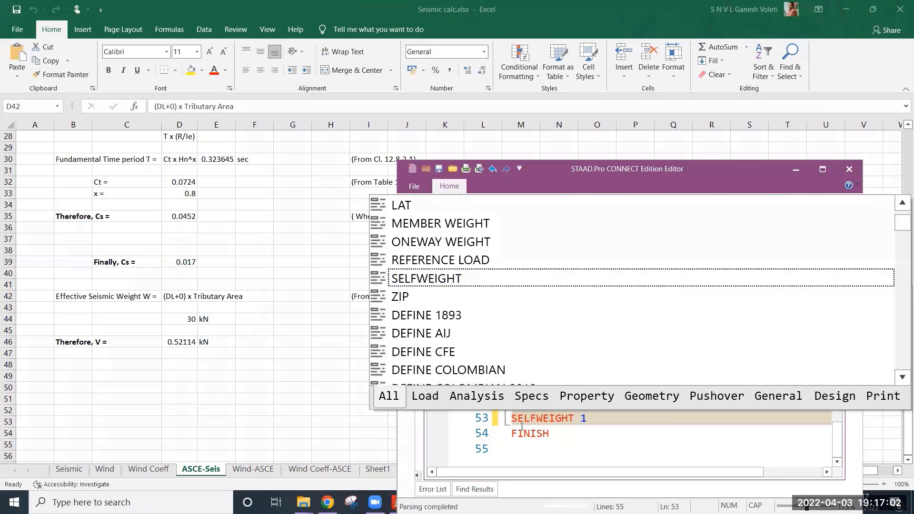
key(Return)
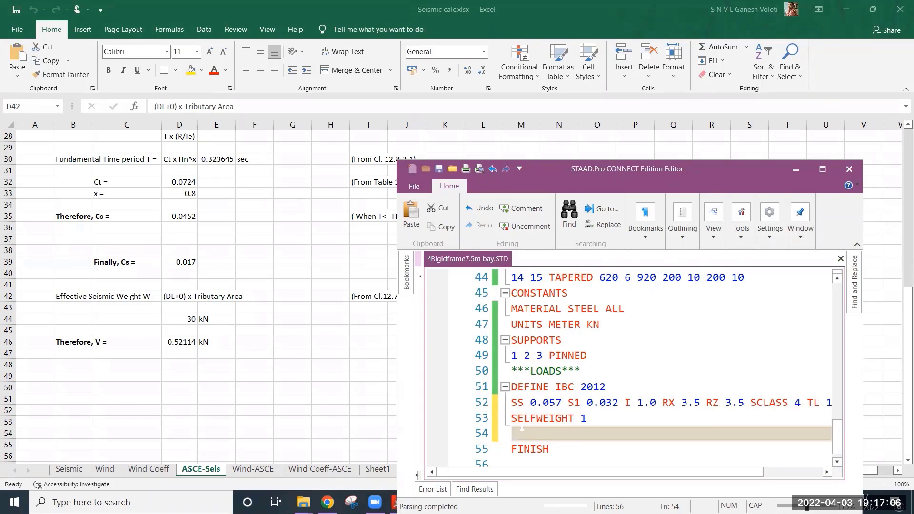
Add the comment ***ROOF SESMIC WEIGHT=(DL+0*LL)*TRIBUTARY below SELFWEIGHT 1, with the STAAD editor placed beside the Excel sheet.
text(***ROOF)
key(super+Right)
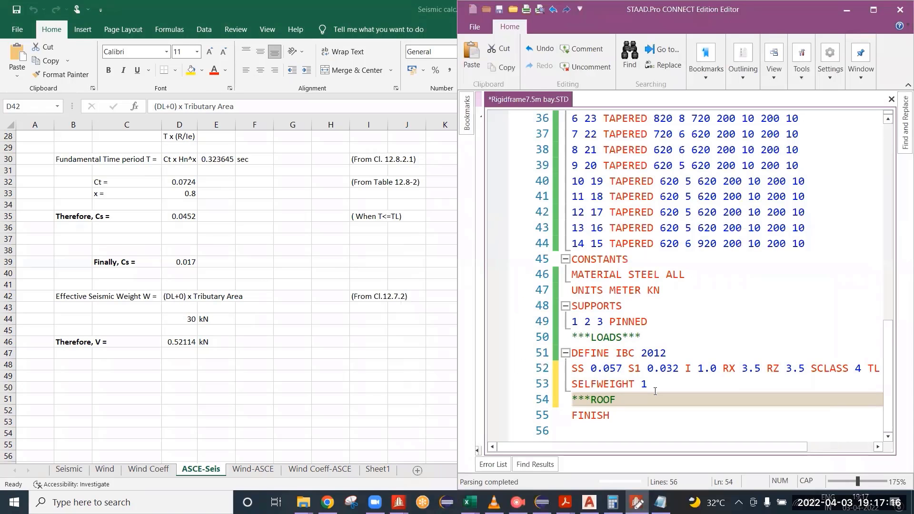
text(SESMIC WE)
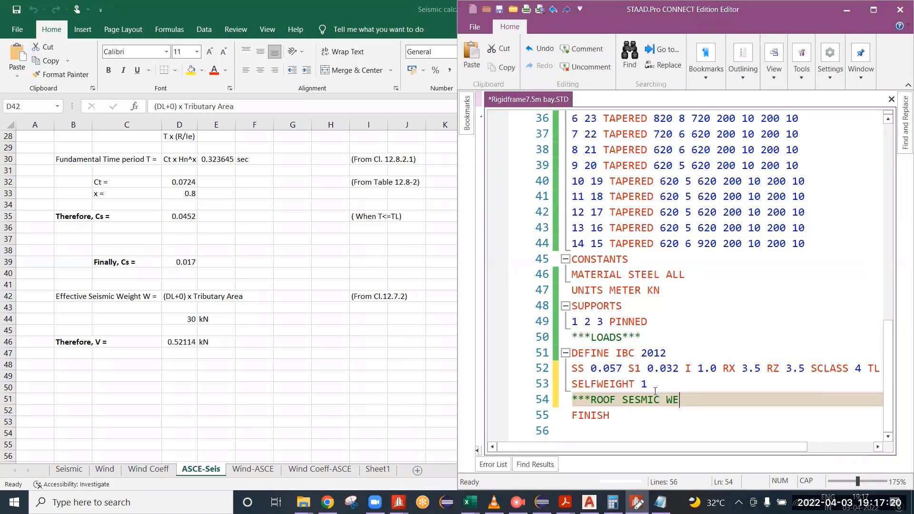
text(IGHT=(DL)
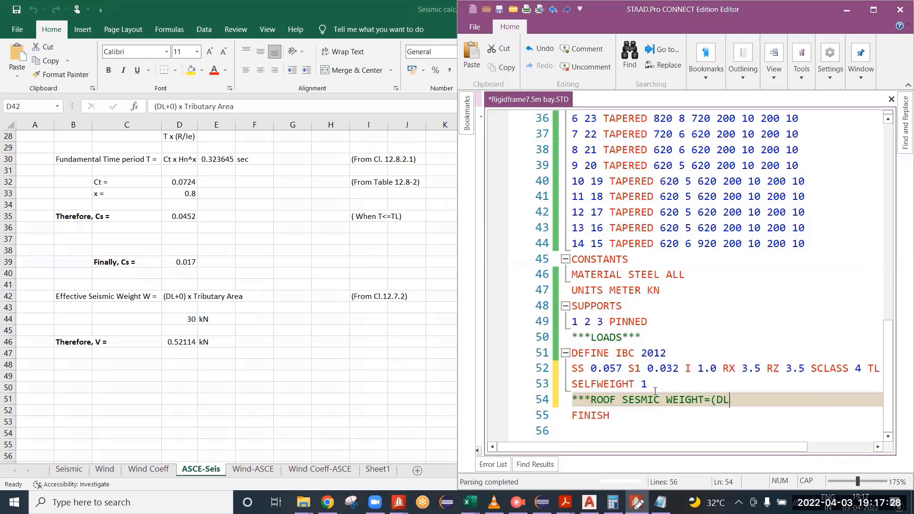
text(+0)
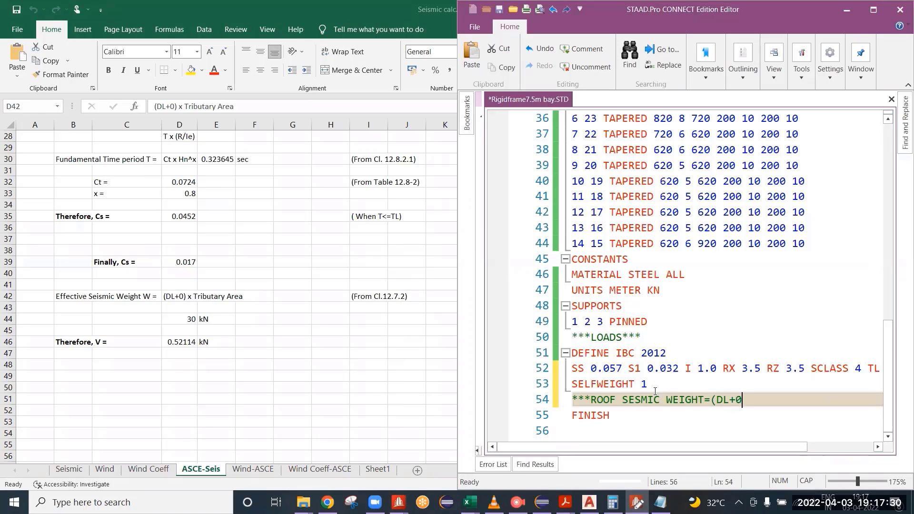
text(*)
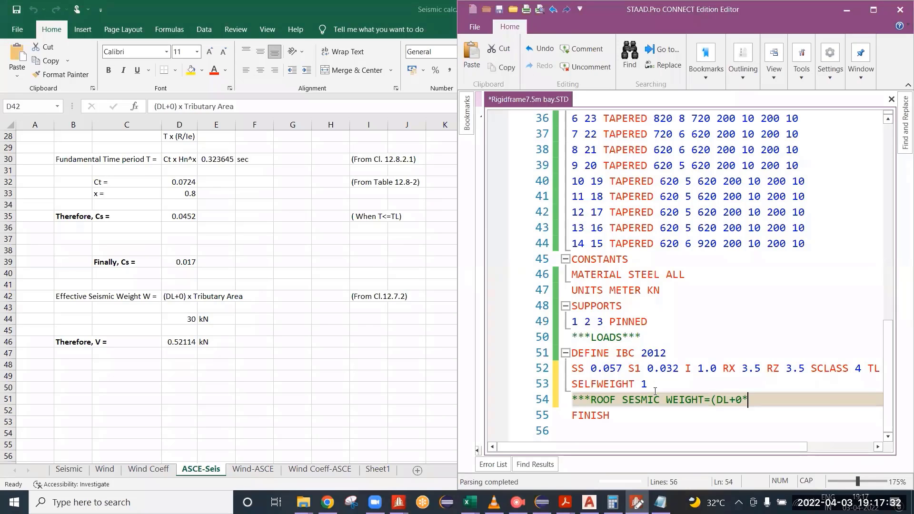
text(LL))
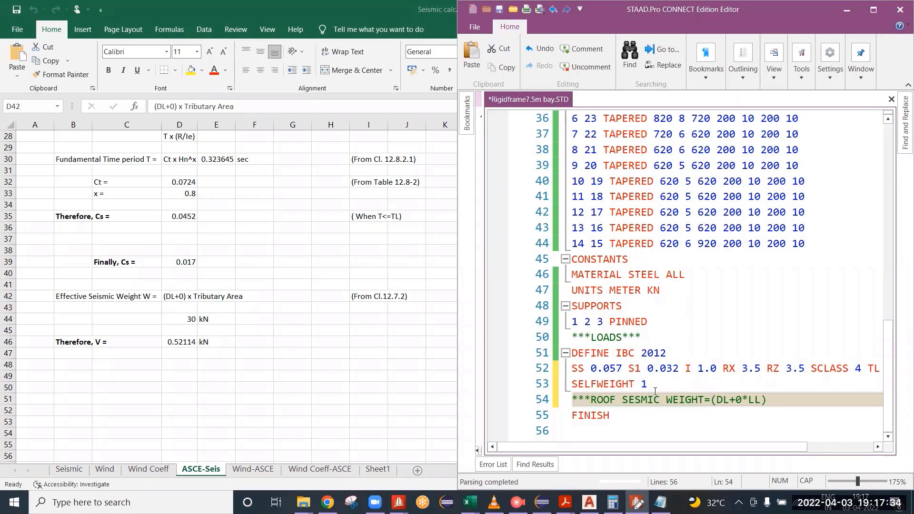
text(*TR)
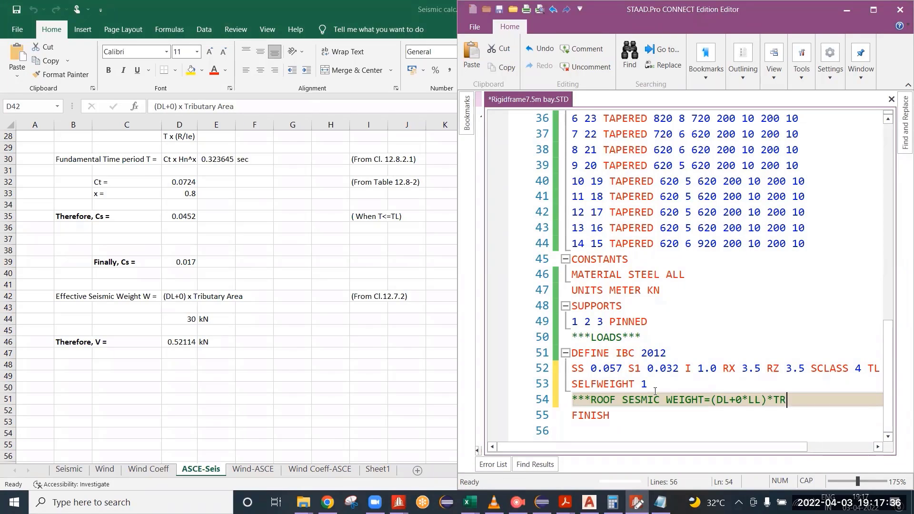
text(IBUTARY)
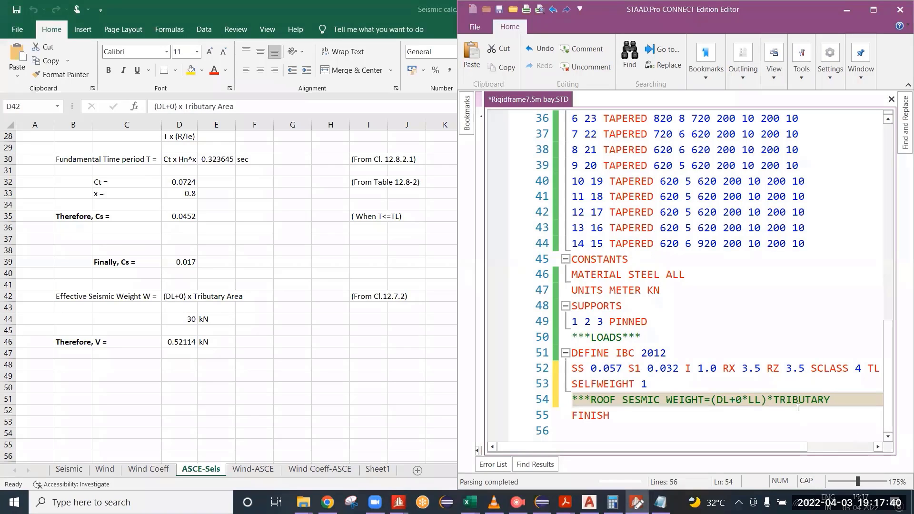
Change the live load factor in the roof seismic weight comment to 0.25 and highlight the word TRIBUTARY.
click(744, 401)
text(.25)
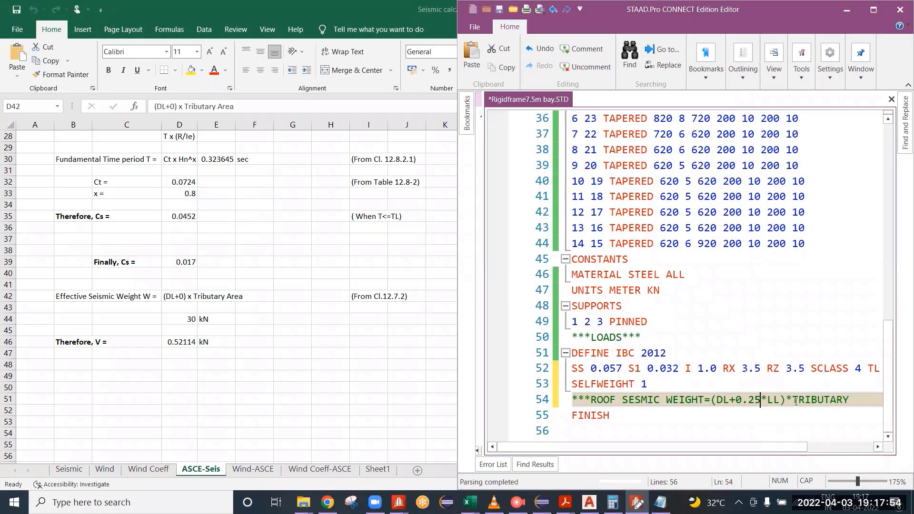
drag(794, 401, 849, 401)
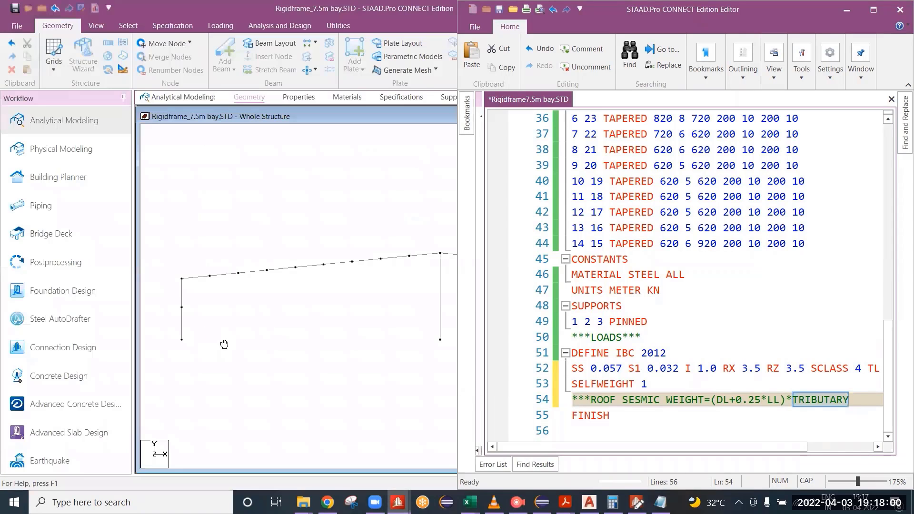
Switch from the STAAD model to the AutoCAD drawing REF.dwg and examine the bay spacing dimensions around grid 8.
scroll(336, 326, down, 2)
scroll(293, 328, down, 2)
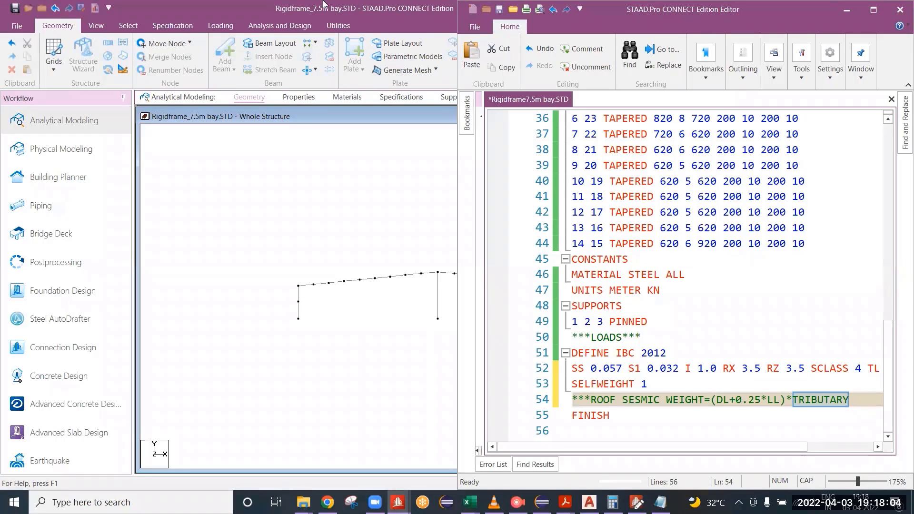
right_click(357, 9)
click(294, 51)
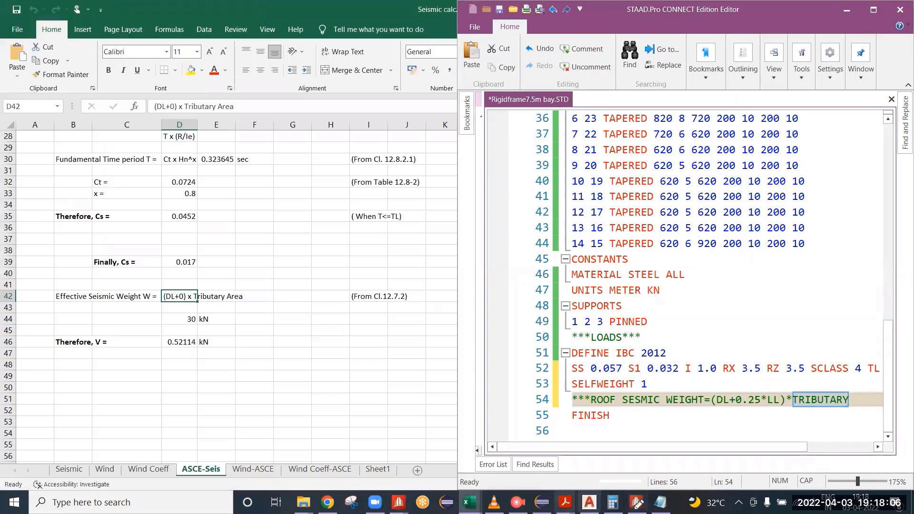
click(590, 502)
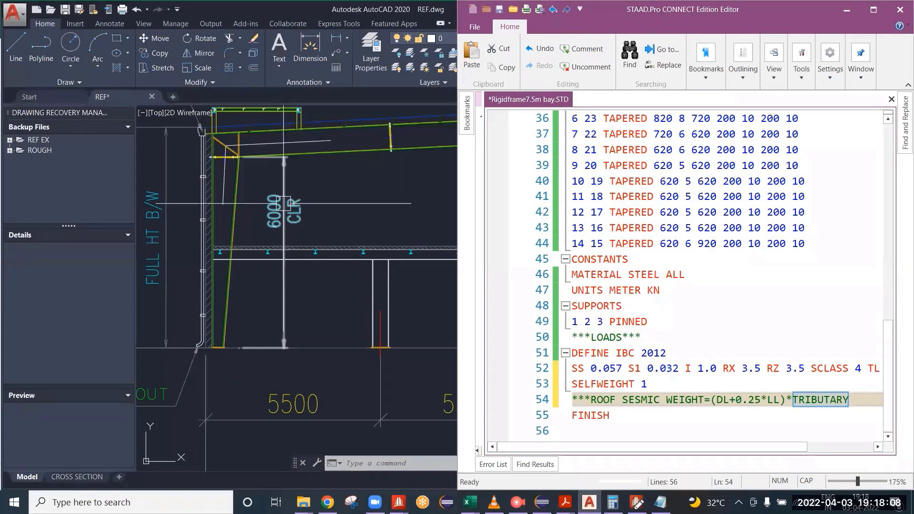
scroll(265, 263, down, 15)
scroll(205, 269, up, 12)
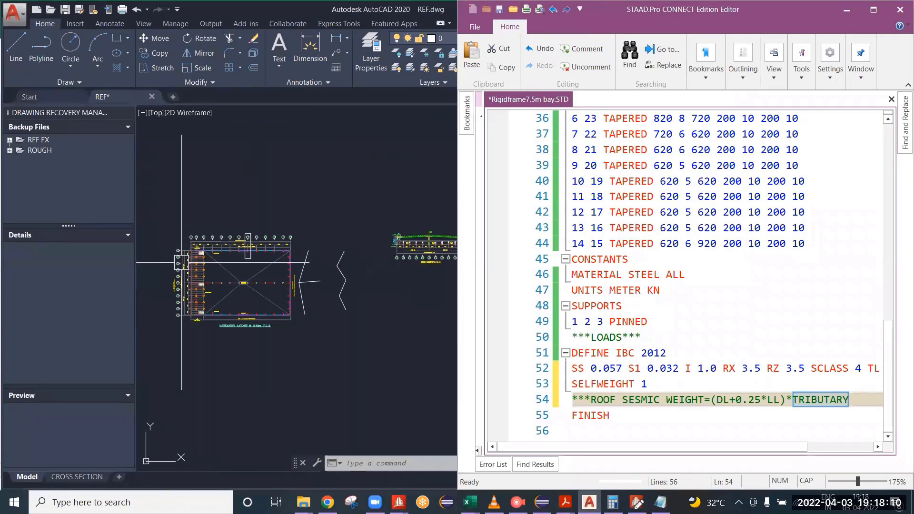
scroll(421, 251, down, 8)
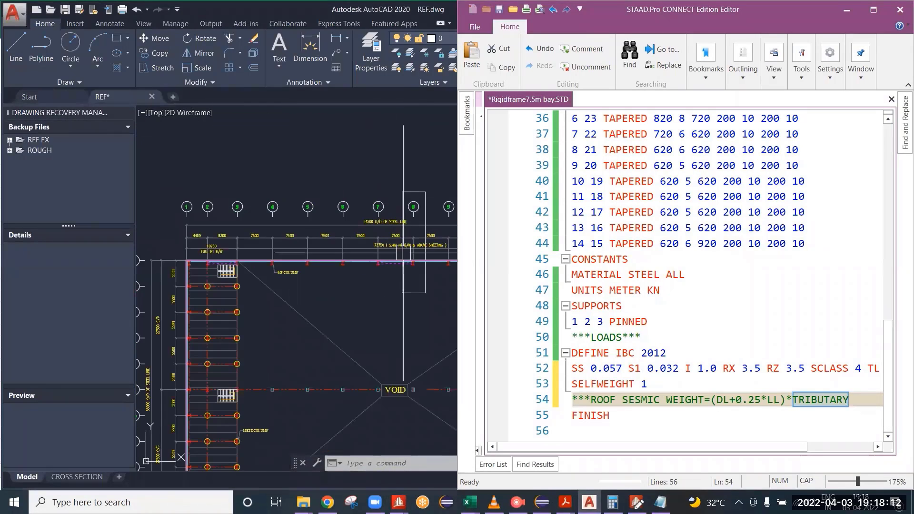
click(848, 10)
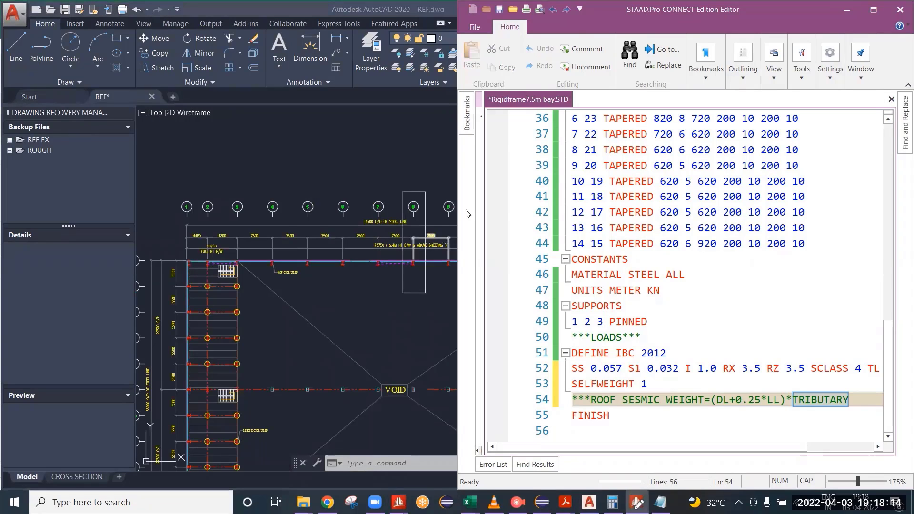
scroll(416, 262, up, 4)
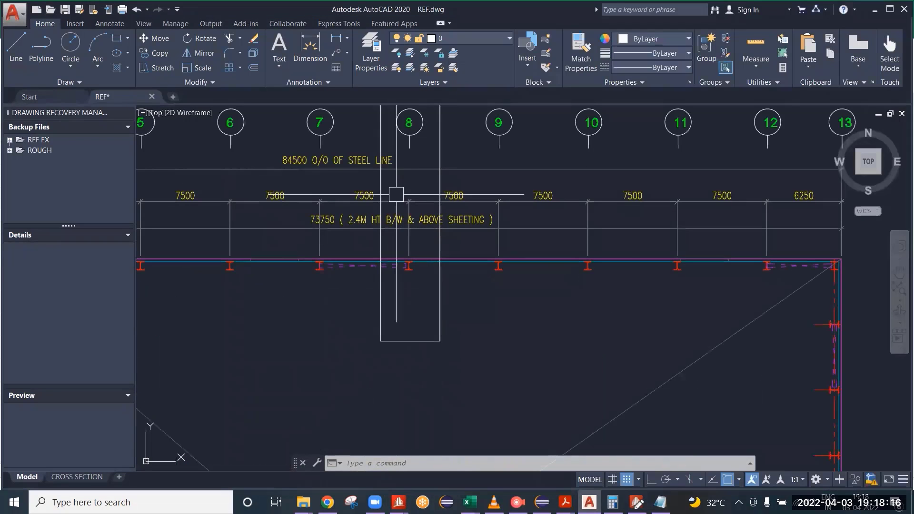
drag(414, 182, 497, 278)
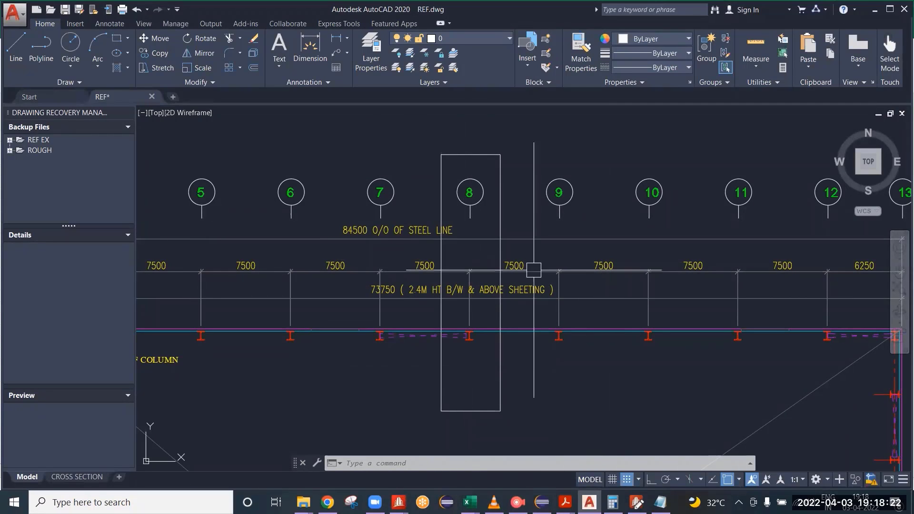
Examine the column layout and mezzanine layout plans and the right end wall in the AutoCAD drawing.
scroll(531, 266, down, 4)
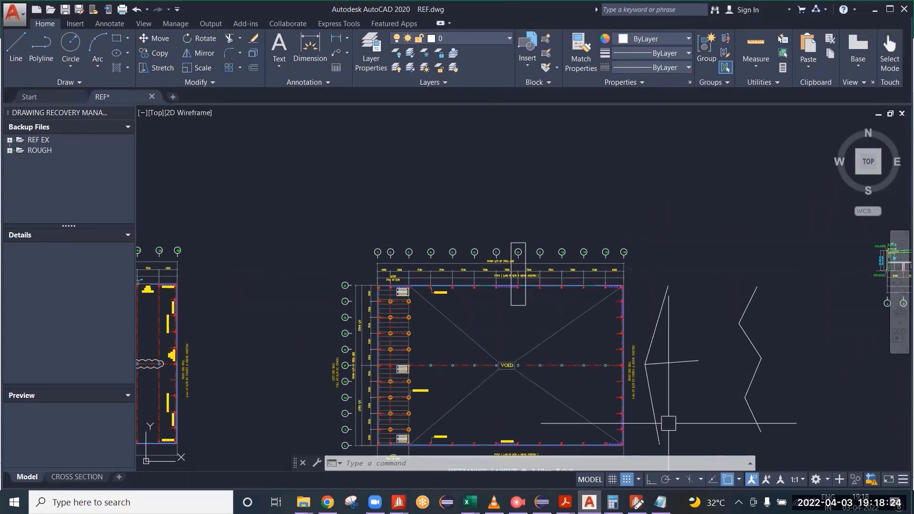
scroll(644, 423, up, 2)
scroll(632, 385, up, 3)
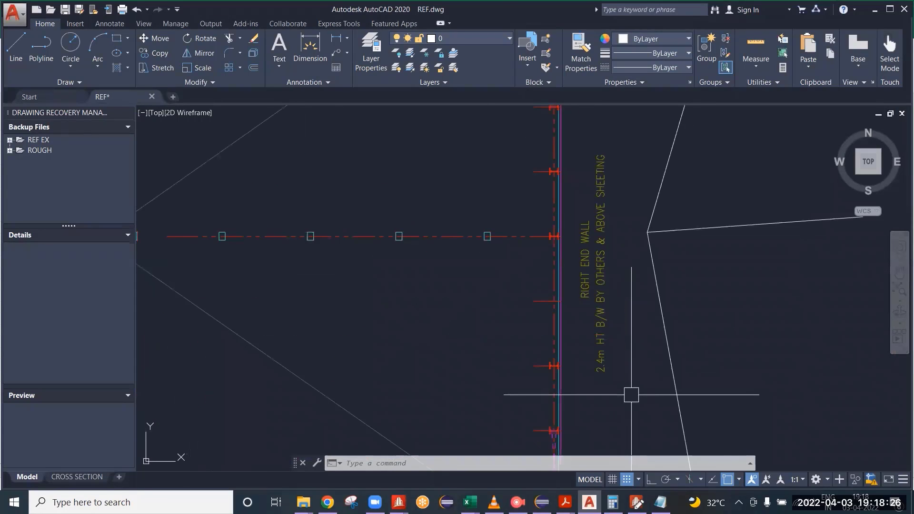
scroll(472, 229, down, 5)
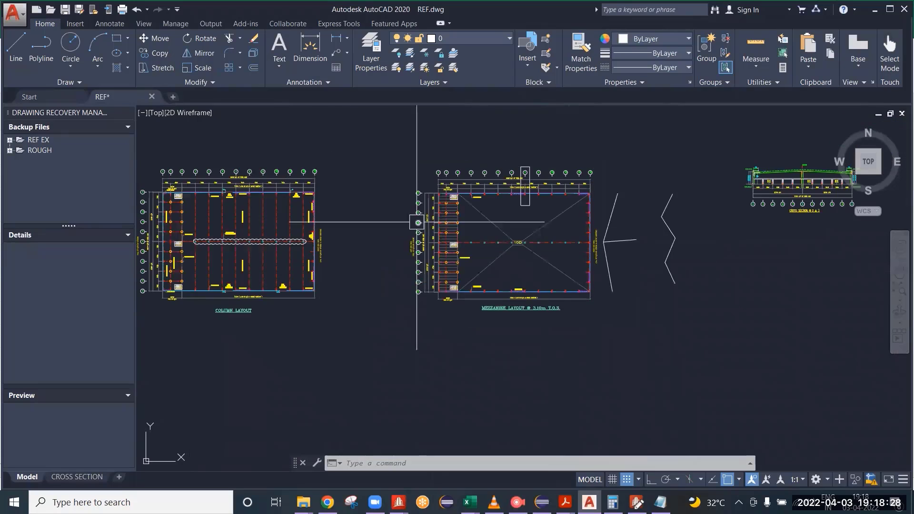
scroll(409, 235, up, 4)
scroll(409, 235, down, 4)
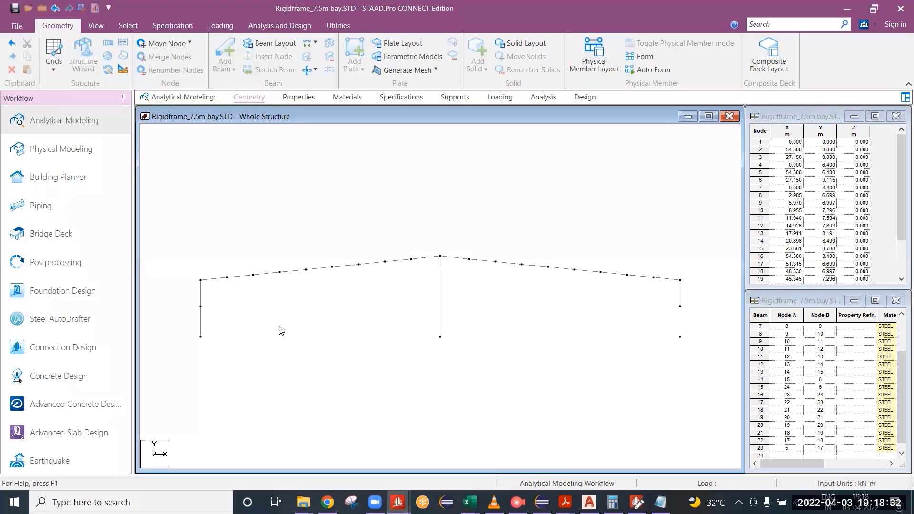
Switch to the STAAD model and measure the node-to-node distance between the two outer column bases.
click(306, 396)
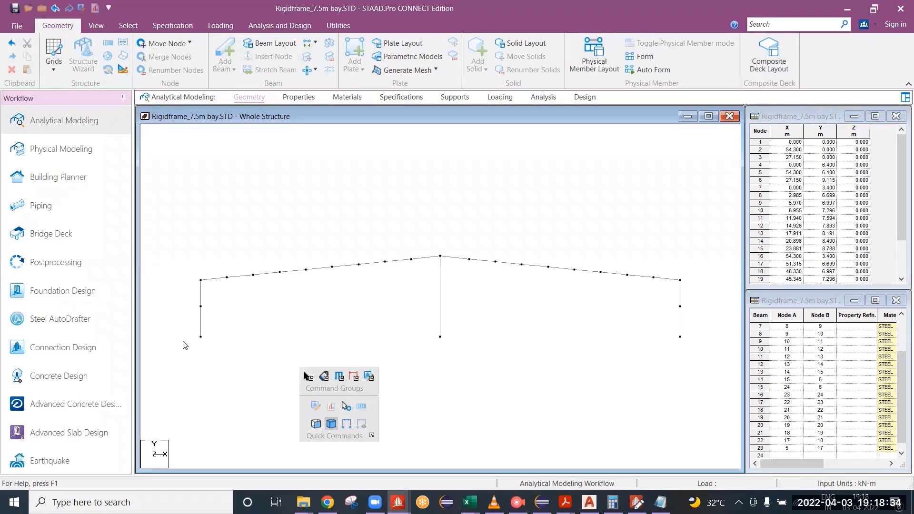
click(273, 322)
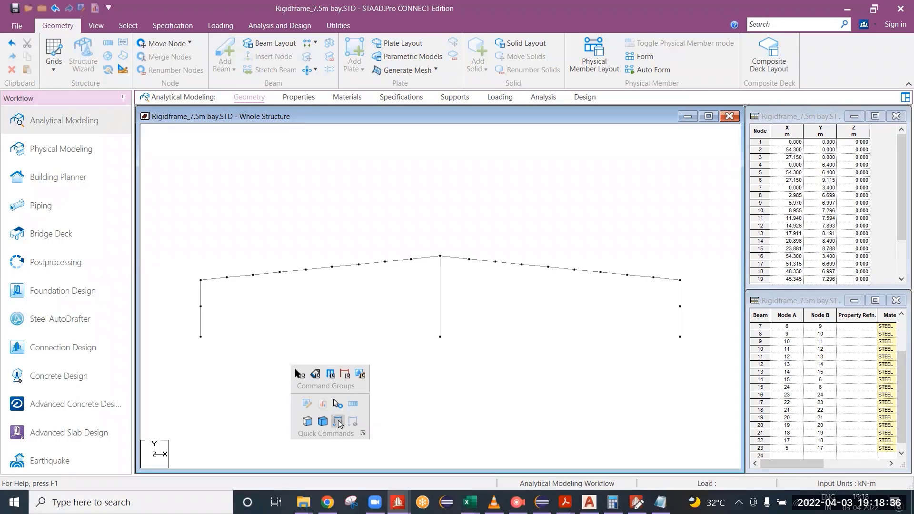
click(338, 422)
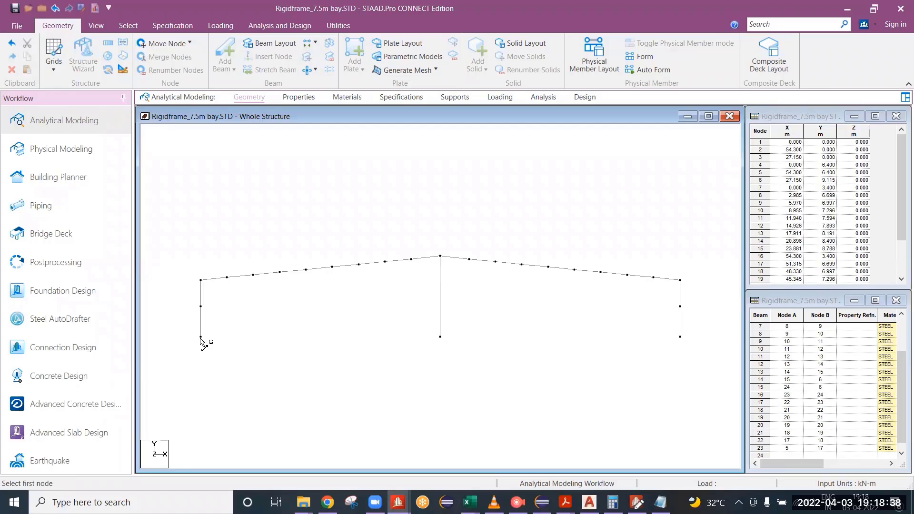
click(201, 337)
click(680, 337)
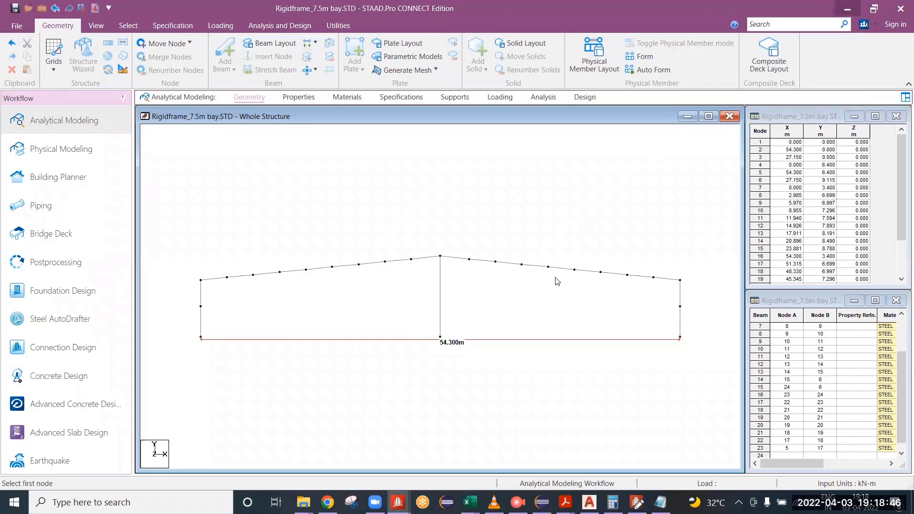
Switch to Seismic calc.xlsx in Excel and review the tributary area term of the effective seismic weight formula.
click(847, 8)
mouse_move(469, 502)
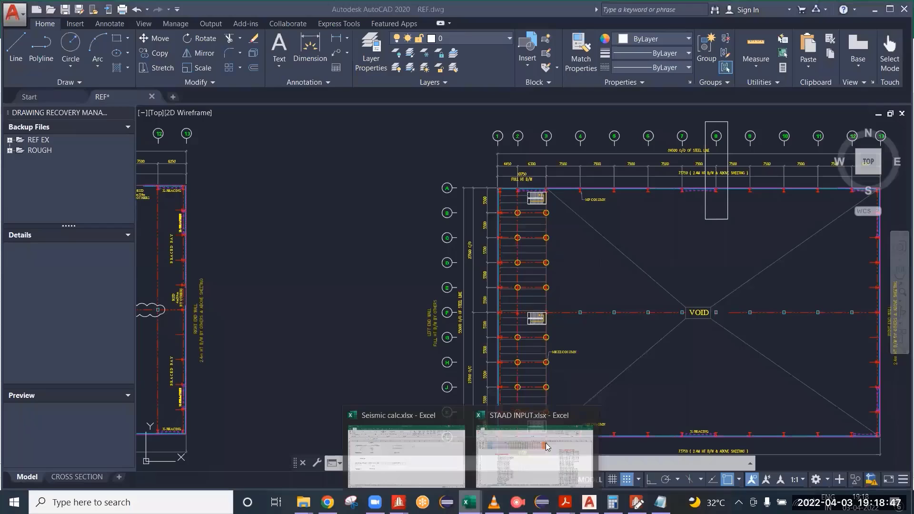
click(419, 453)
click(207, 297)
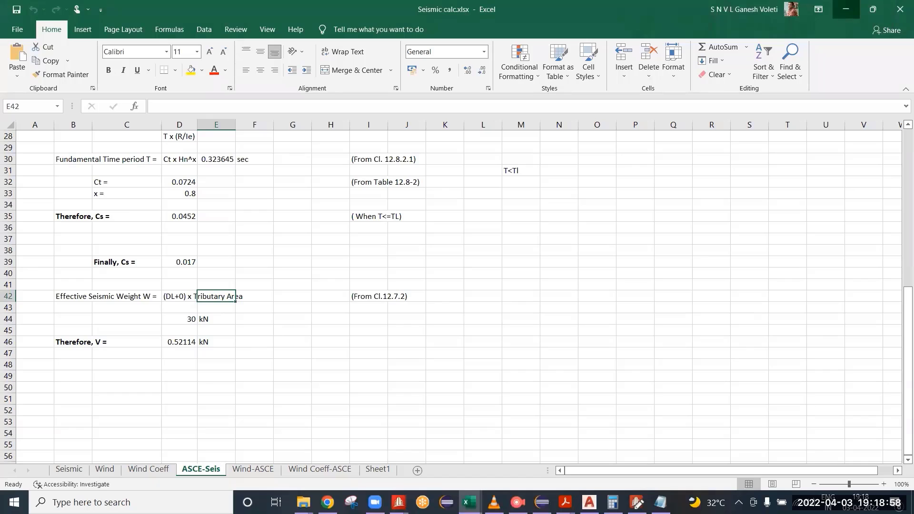
Return to the AutoCAD plan to check the bay widths on both sides of grid 8, and clear the windows from the desktop.
click(847, 9)
scroll(737, 176, up, 4)
drag(737, 176, 655, 274)
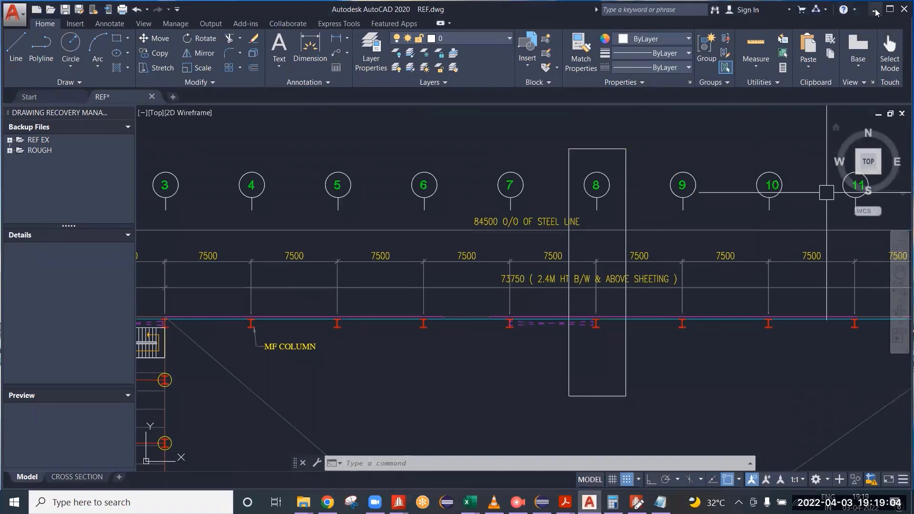
key(super+d)
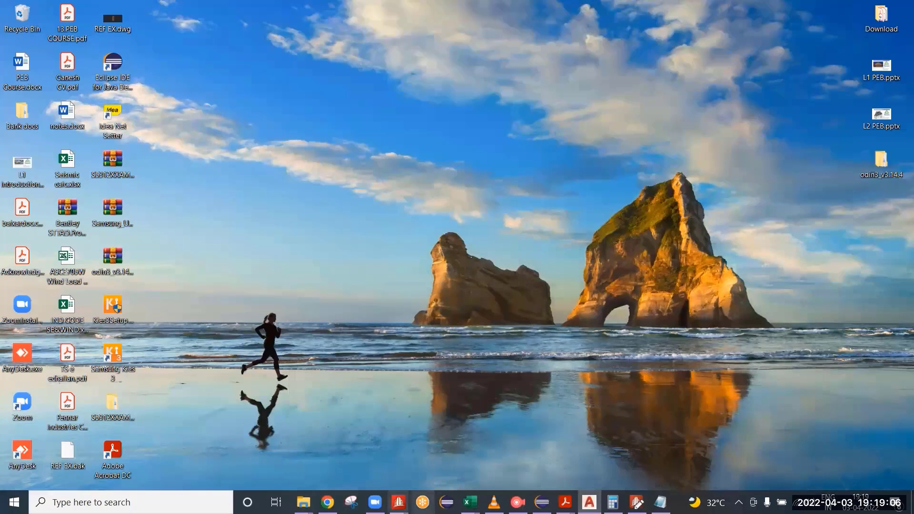
Bring back the STAAD editor and append =( to the end of the roof seismic weight comment after TRIBUTARY.
mouse_move(398, 503)
click(463, 453)
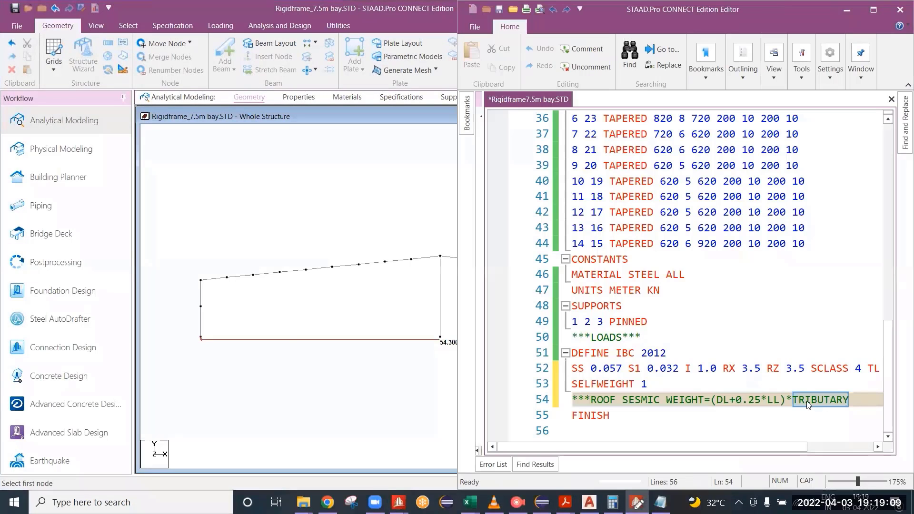
click(807, 401)
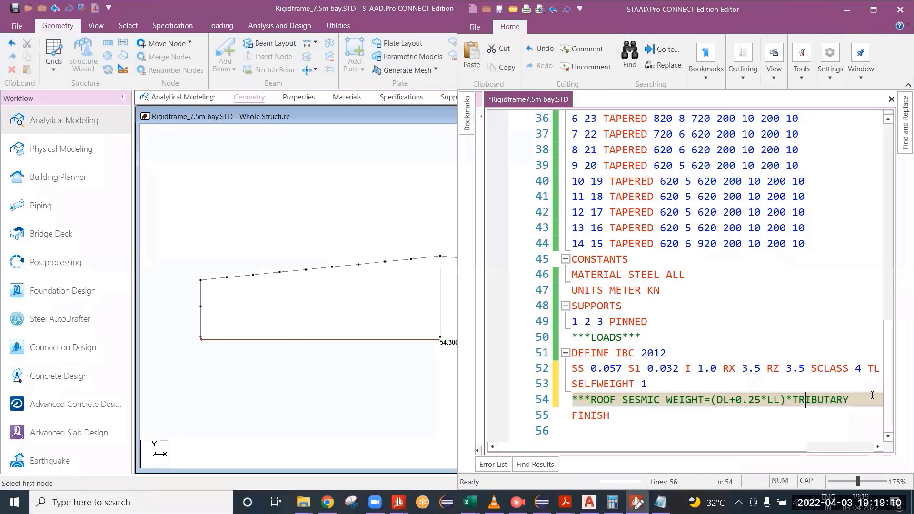
text(=()
Switch to Seismic calc.xlsx in Excel and bring up the DL and LL inputs on the Seismic sheet.
click(471, 501)
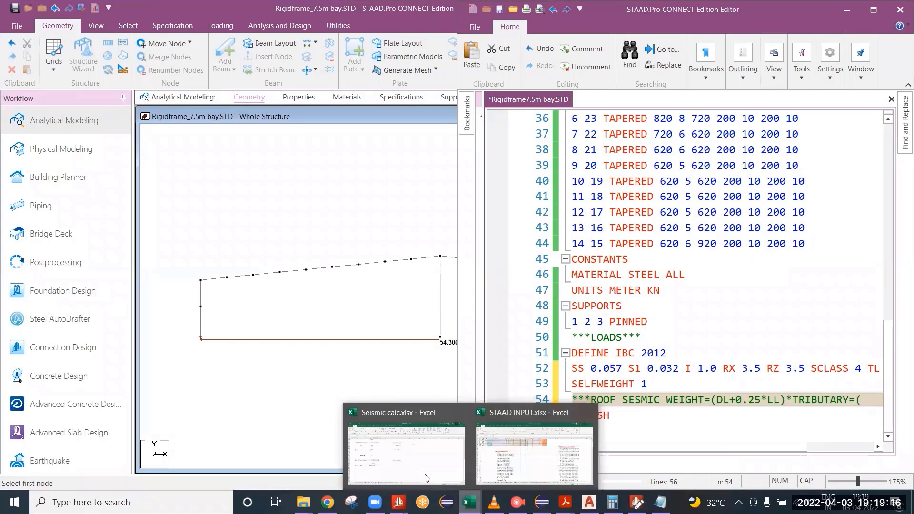
click(429, 481)
scroll(241, 308, up, 9)
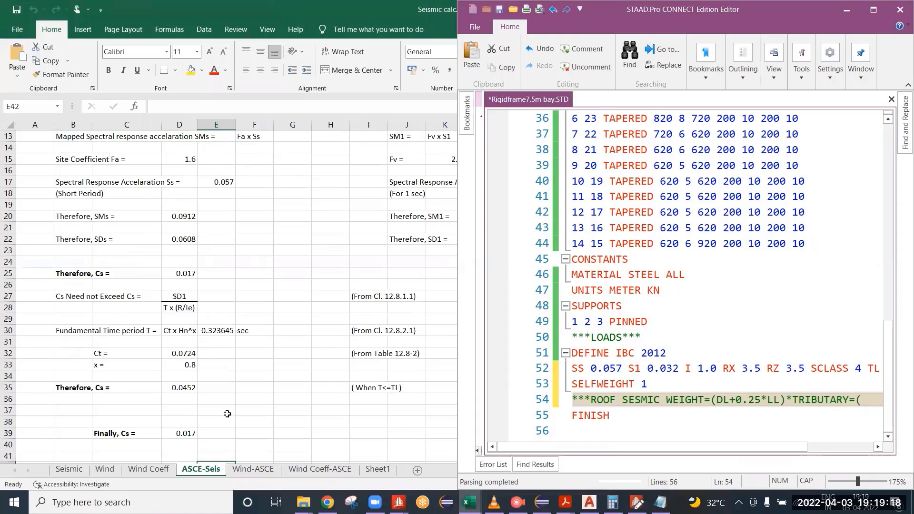
click(72, 472)
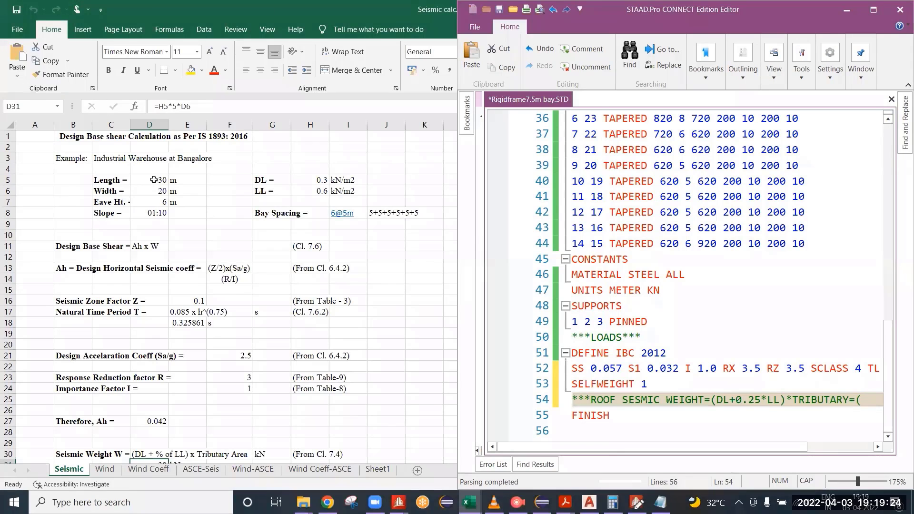
Review the building dimensions and the DL and LL values on the Seismic sheet.
drag(154, 179, 162, 202)
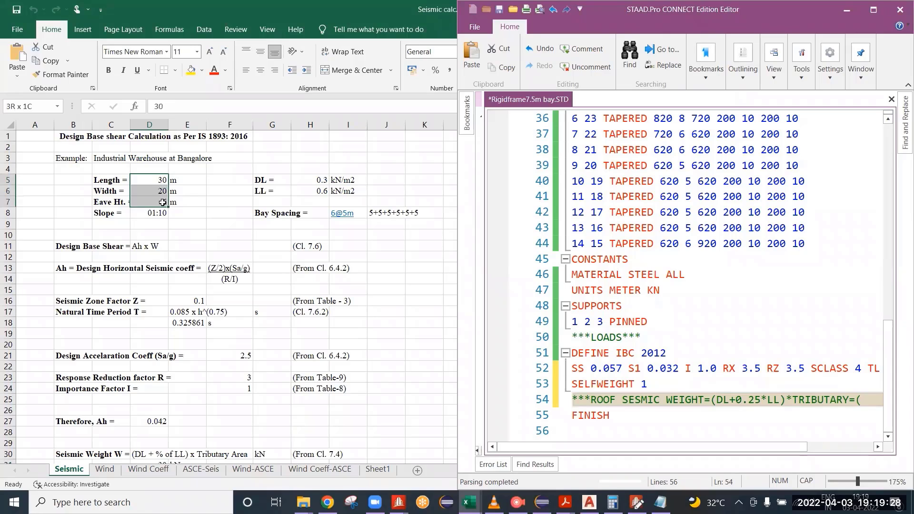
drag(322, 178, 322, 194)
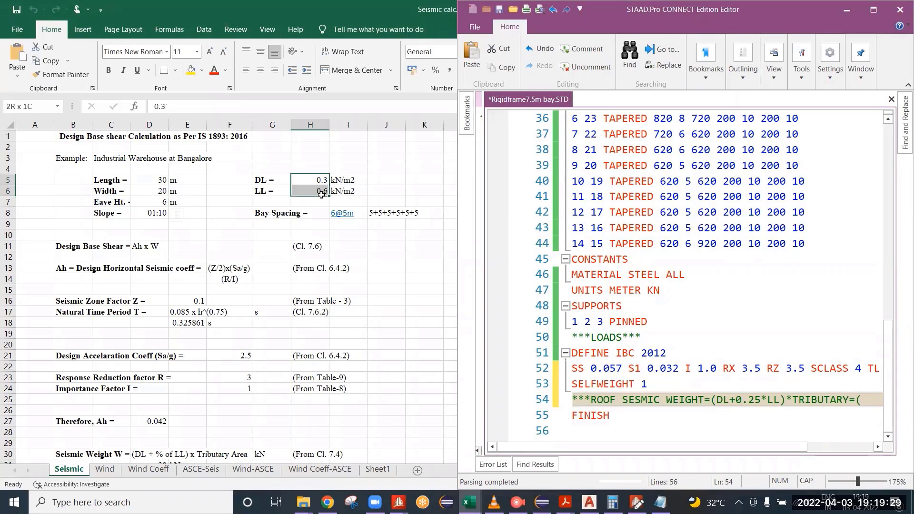
click(378, 278)
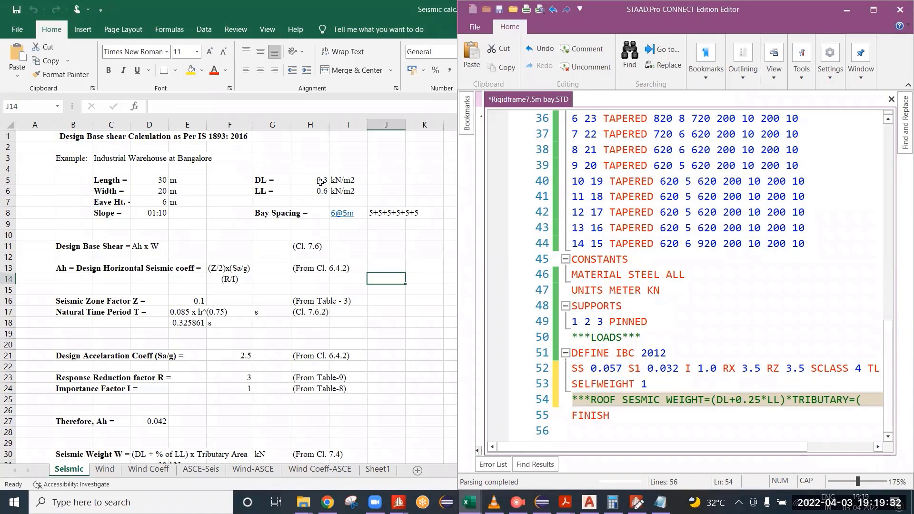
drag(321, 181, 322, 194)
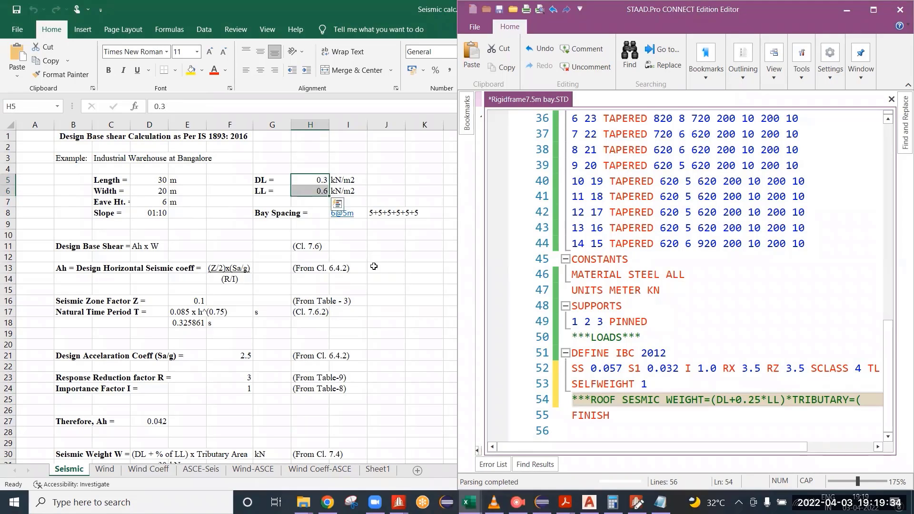
click(379, 265)
click(319, 179)
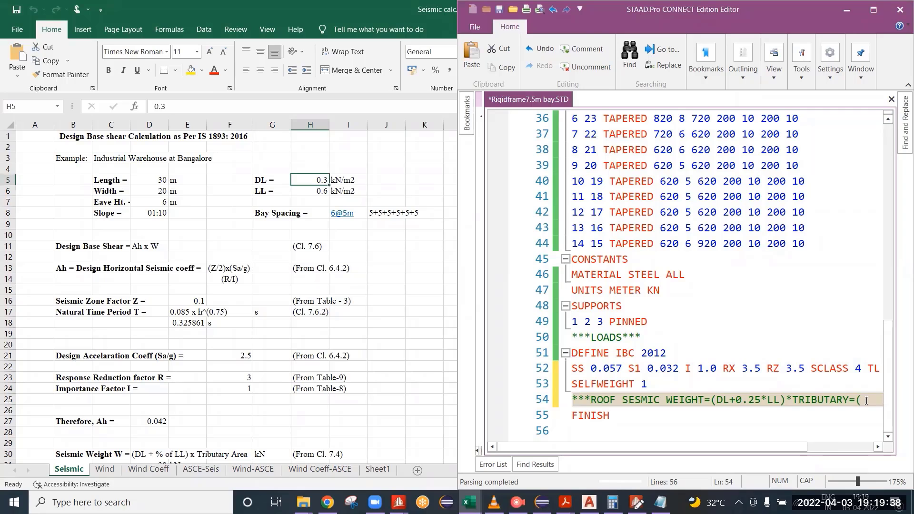
Return to the STAAD editor and append 0.3+0.25*0.6 inside the open bracket of the roof seismic weight comment.
click(866, 400)
text(0.3)
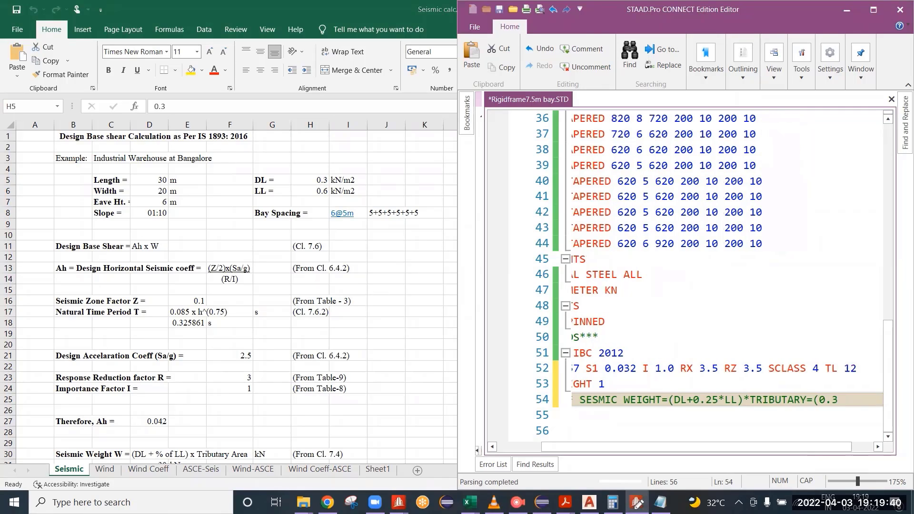
text(+0.25*)
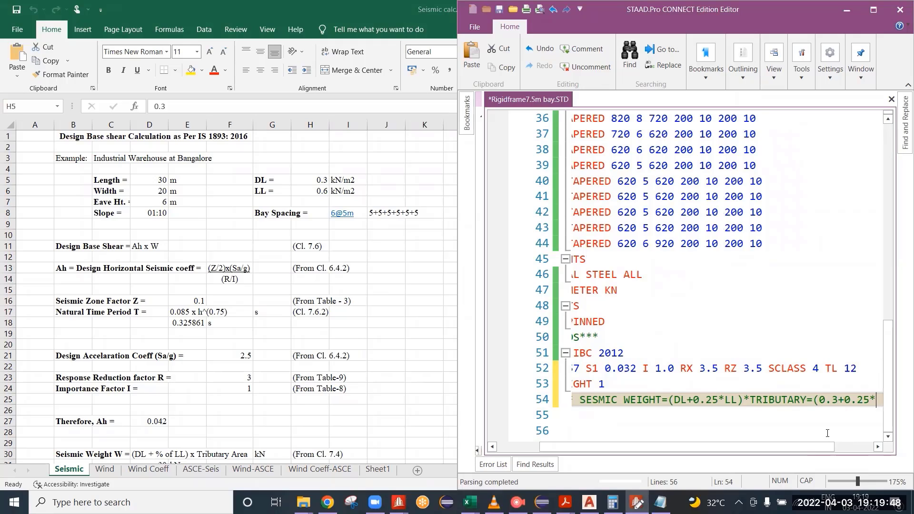
text(0.6)
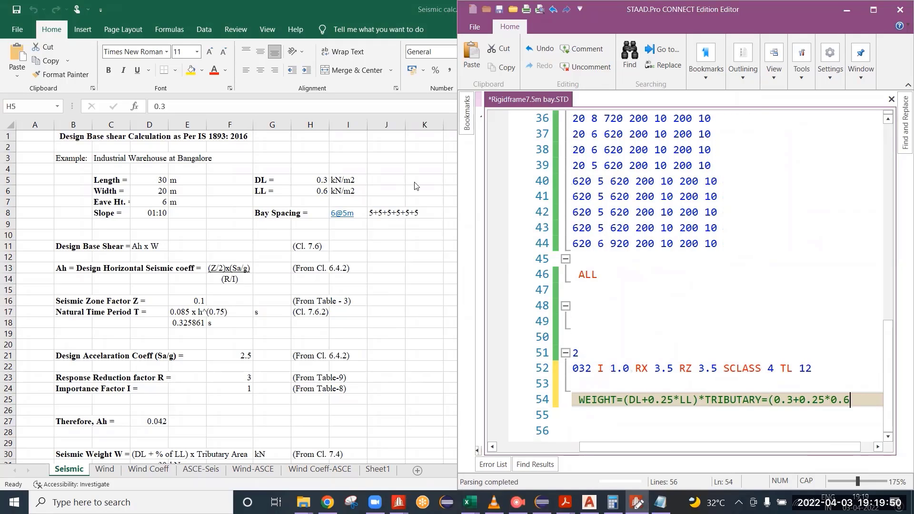
Recheck the DL and LL cells in the workbook, and append )* to the roof seismic weight comment.
click(315, 182)
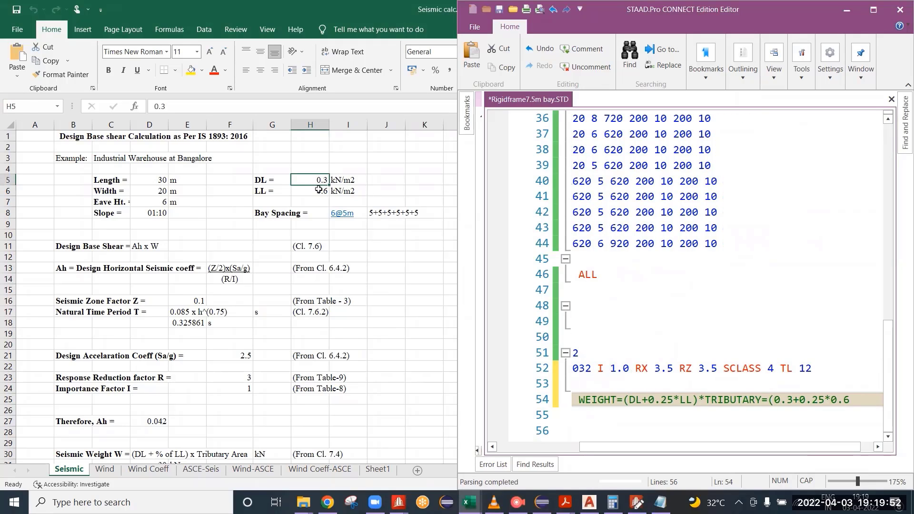
drag(319, 190, 318, 191)
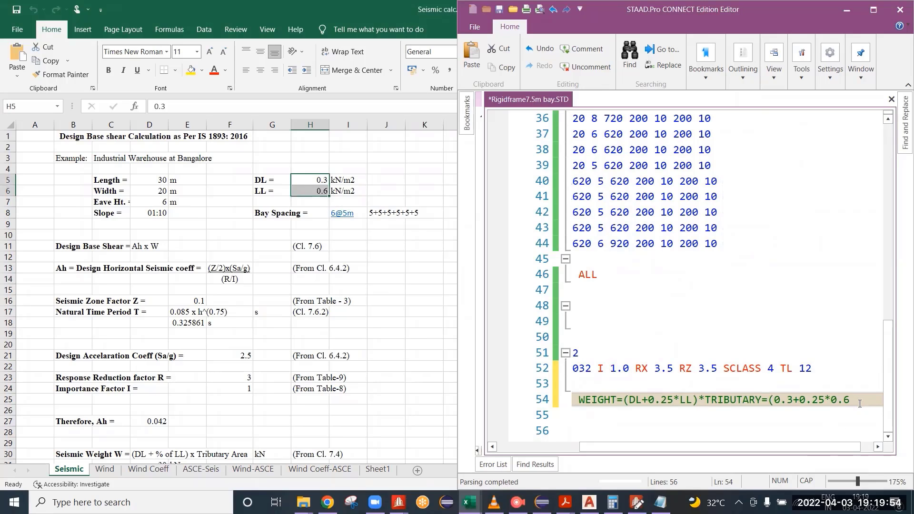
click(860, 403)
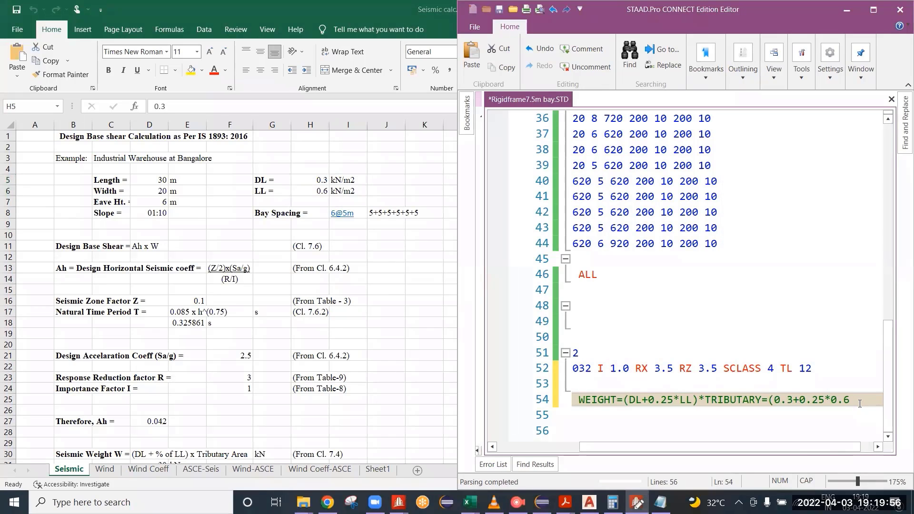
text())
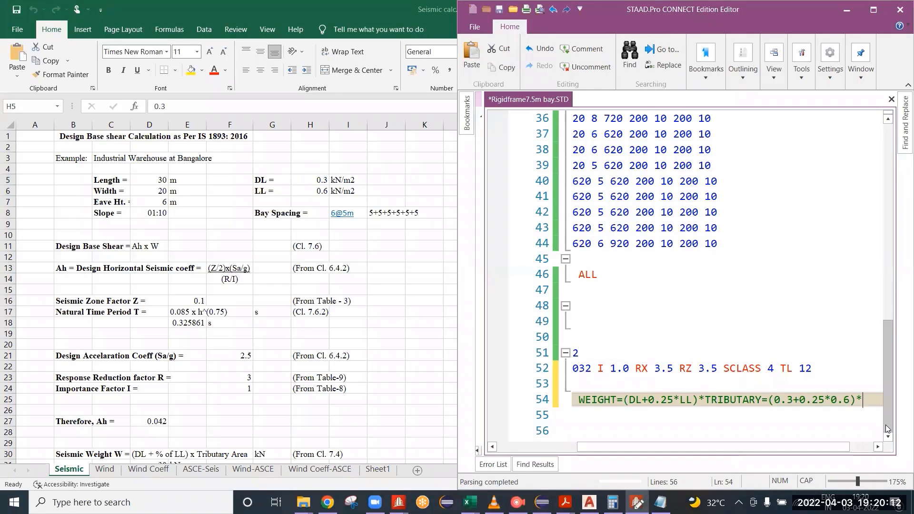
text(*)
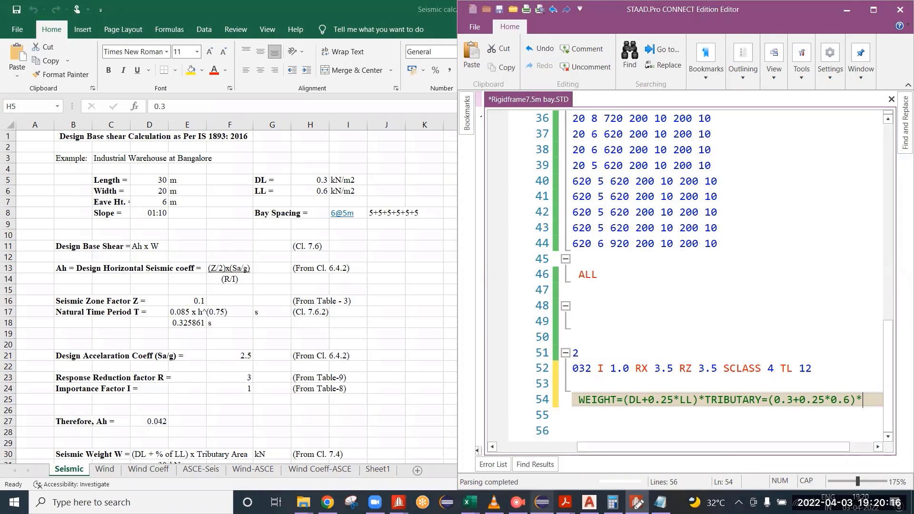
Check the bay widths beside grid 8 in the AutoCAD plan, and append 7.5 as the tributary width in the STAAD comment.
click(589, 503)
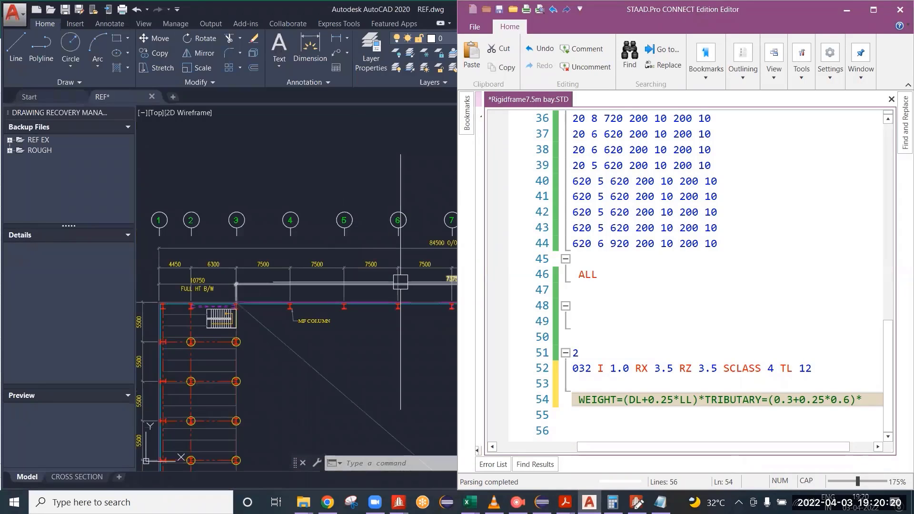
drag(188, 277, 178, 275)
scroll(371, 262, up, 4)
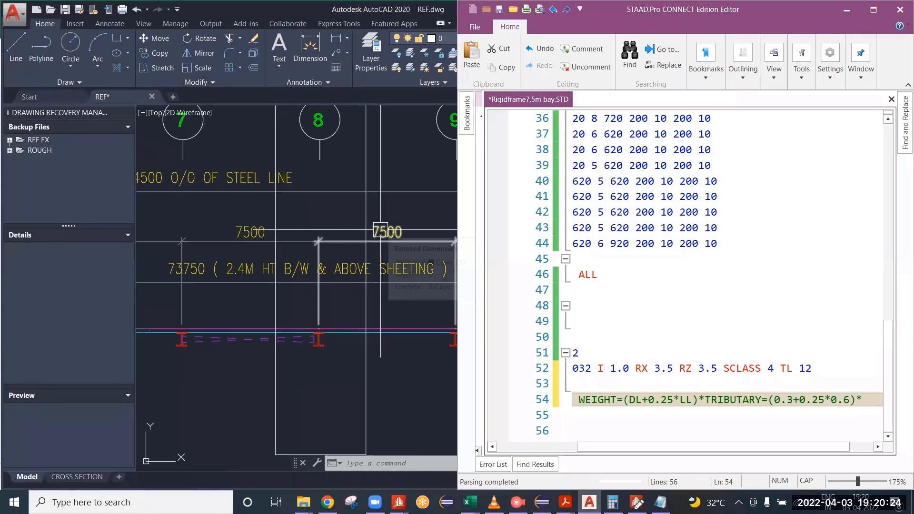
scroll(381, 232, down, 2)
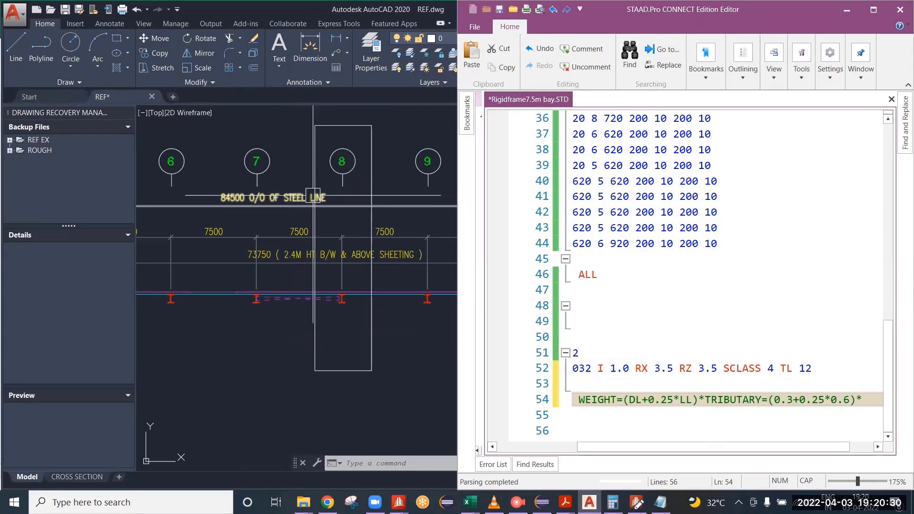
right_click(397, 1)
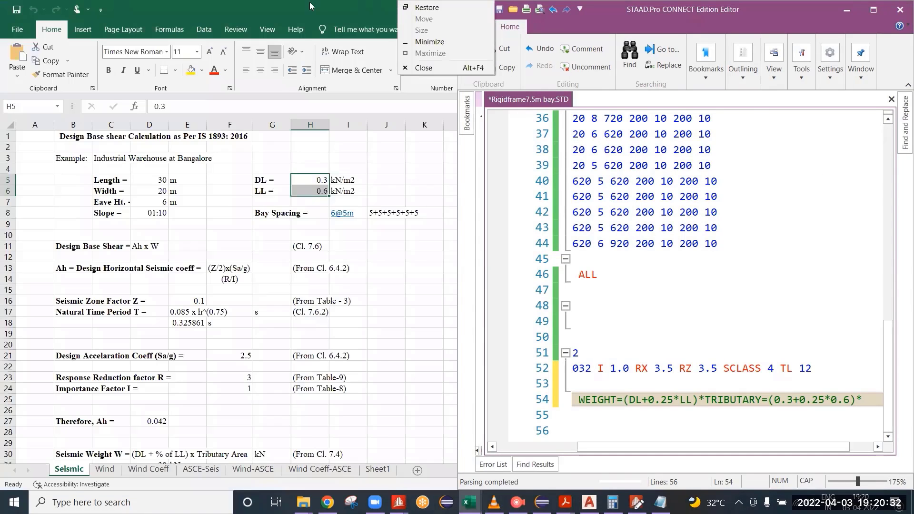
click(862, 399)
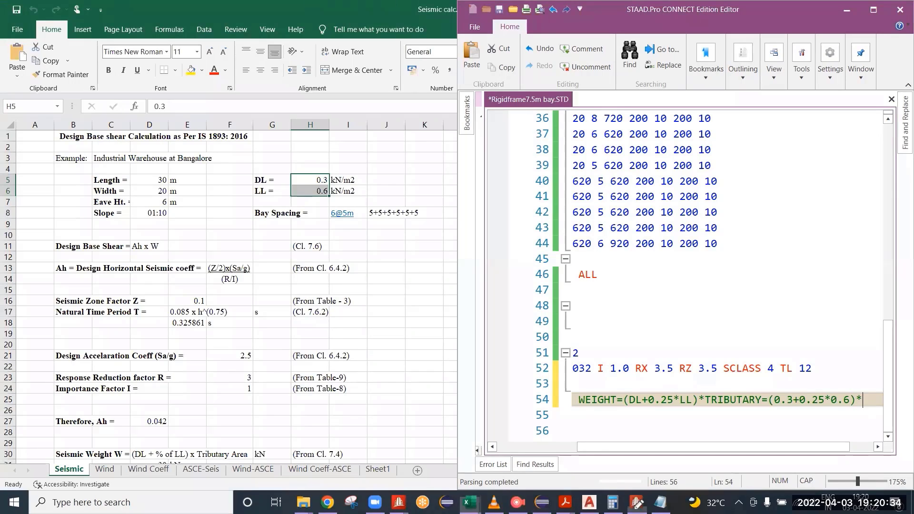
text(7.5)
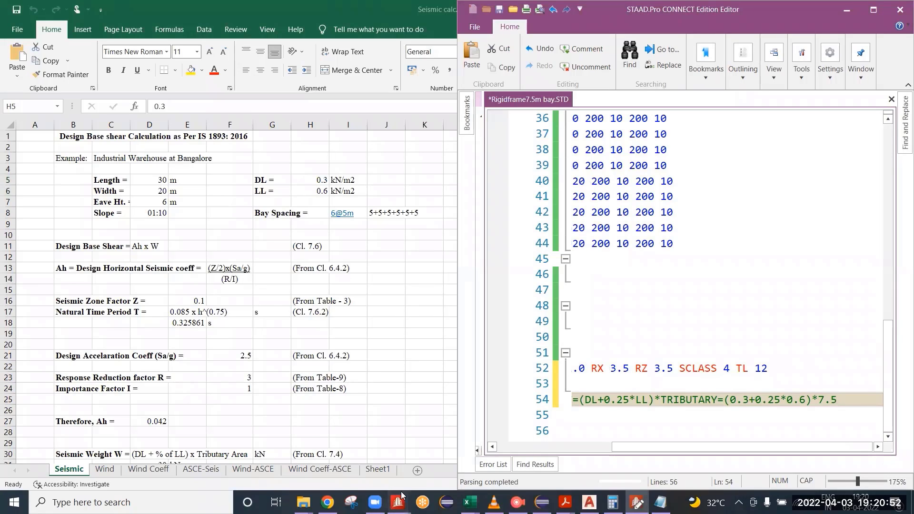
Switch to the Rigidframe_7.5m bay.STD model in STAAD.Pro to view the whole frame, and minimize its window.
mouse_move(400, 498)
click(572, 452)
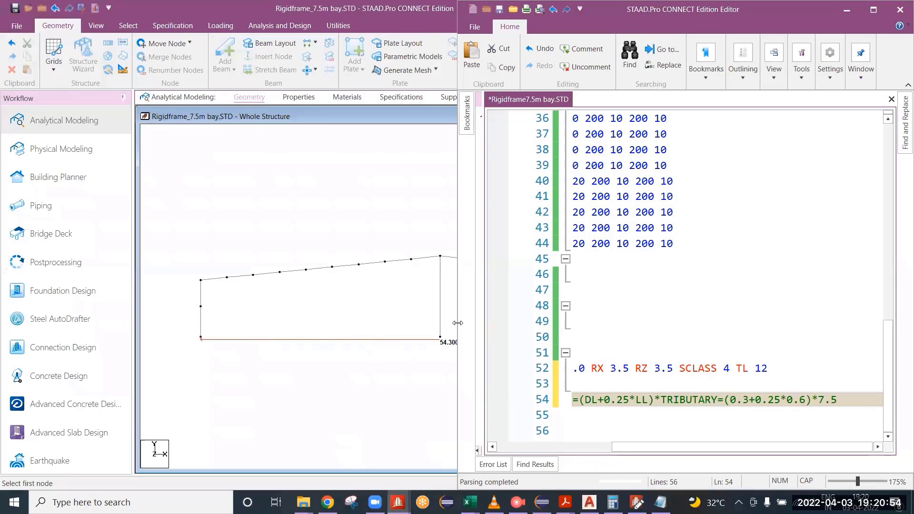
scroll(220, 272, down, 7)
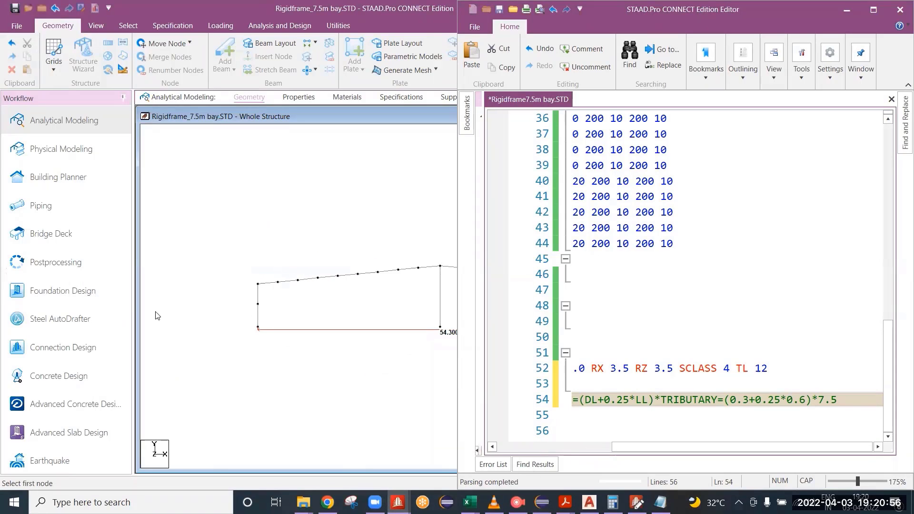
scroll(276, 297, down, 4)
drag(296, 304, 198, 312)
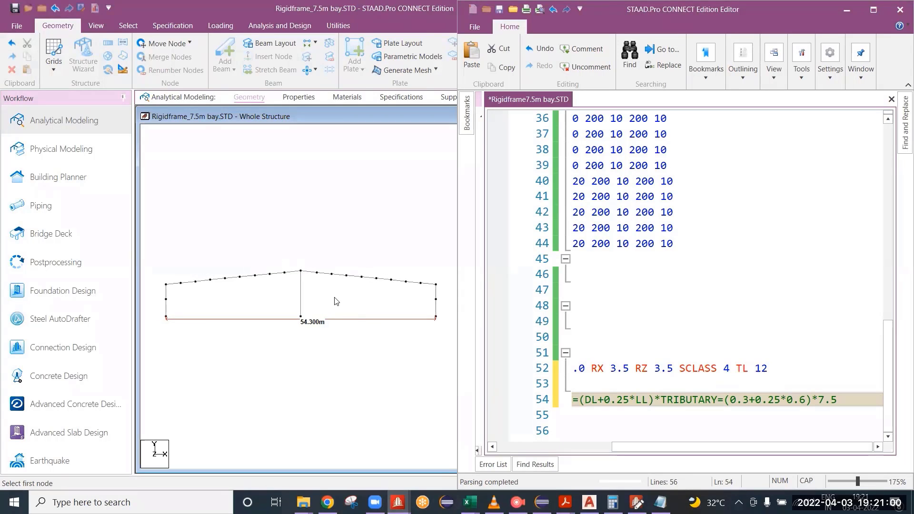
right_click(292, 4)
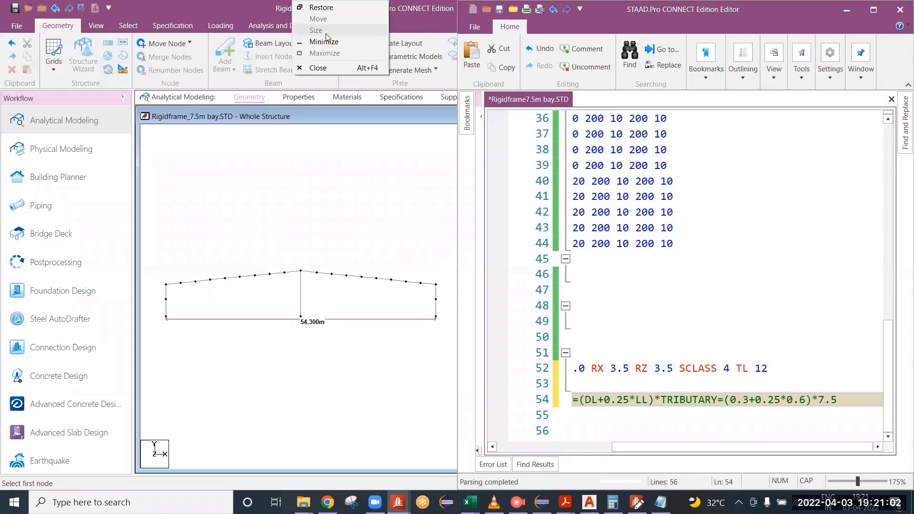
click(331, 47)
Complete the roof seismic weight comment with =3.375 and start a new line below it.
click(847, 399)
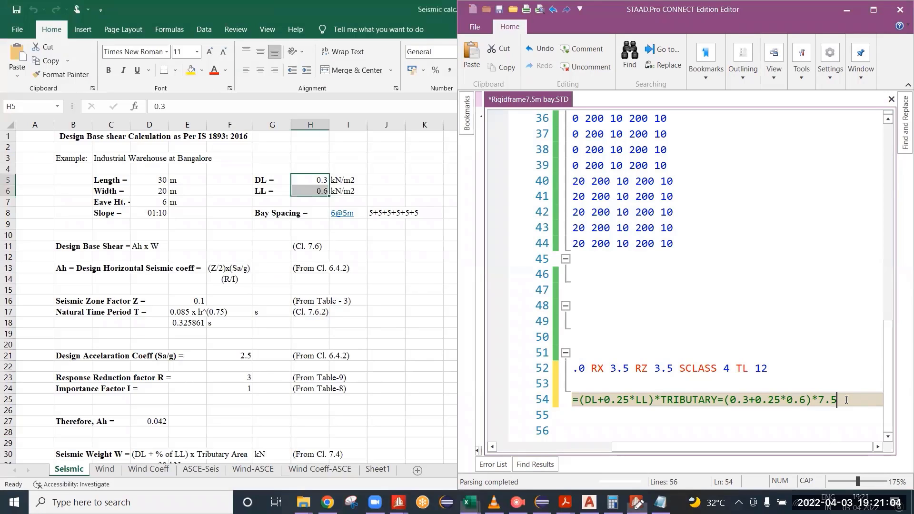
text(=)
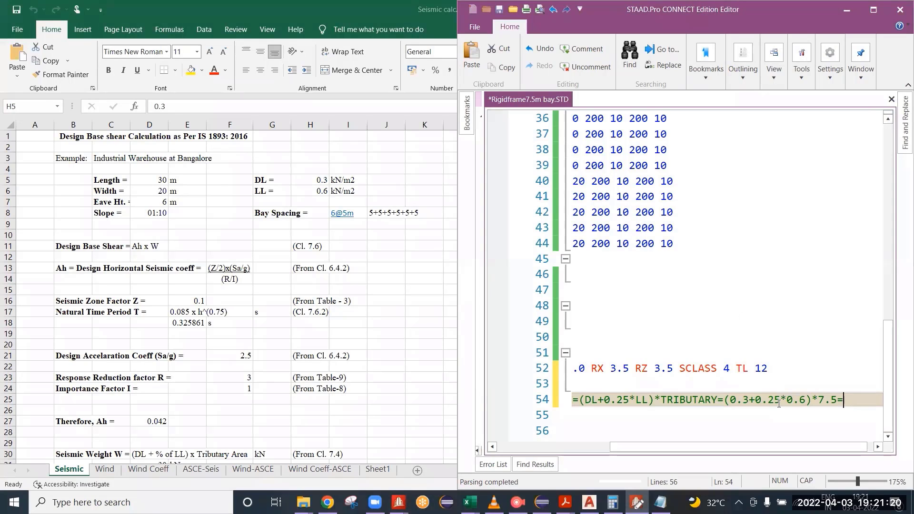
drag(780, 405, 757, 405)
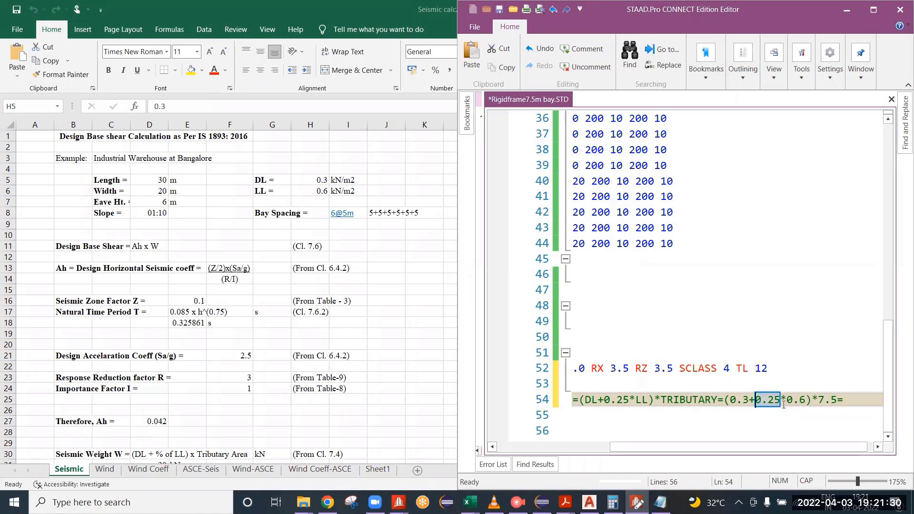
drag(805, 404, 790, 404)
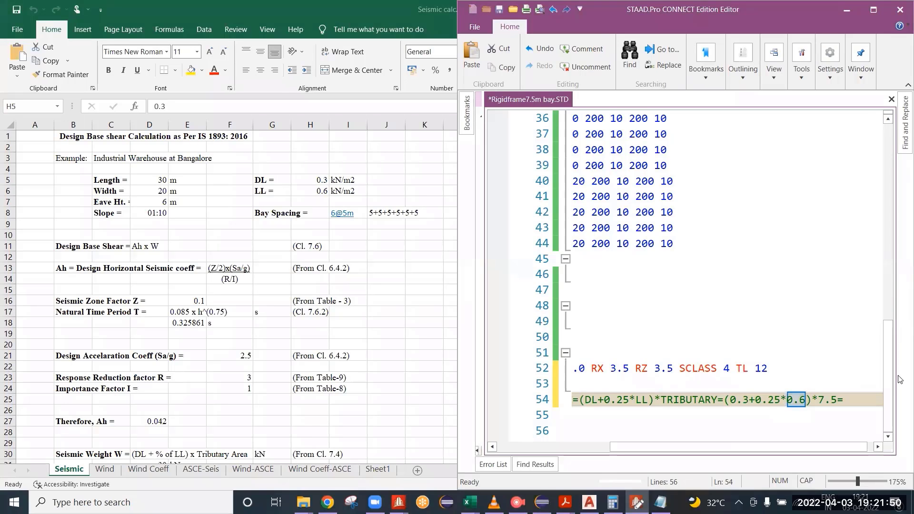
click(856, 400)
text(3.375)
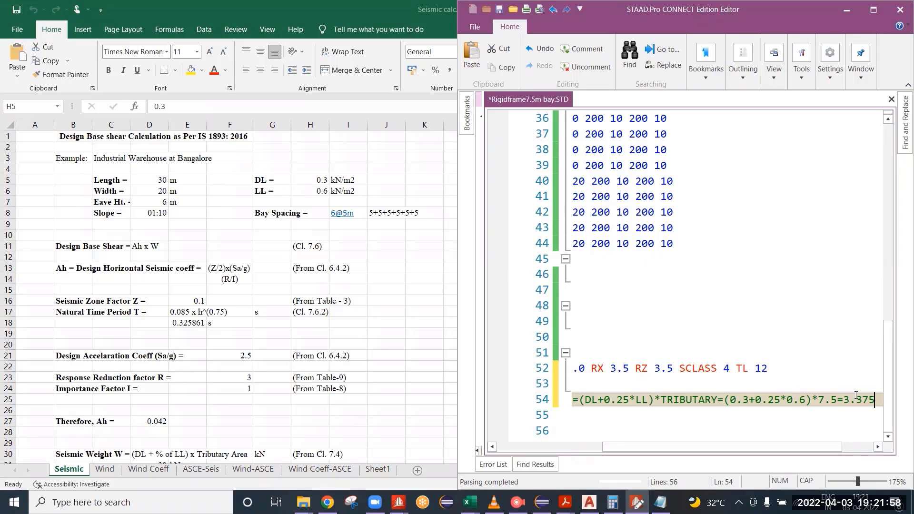
key(Return)
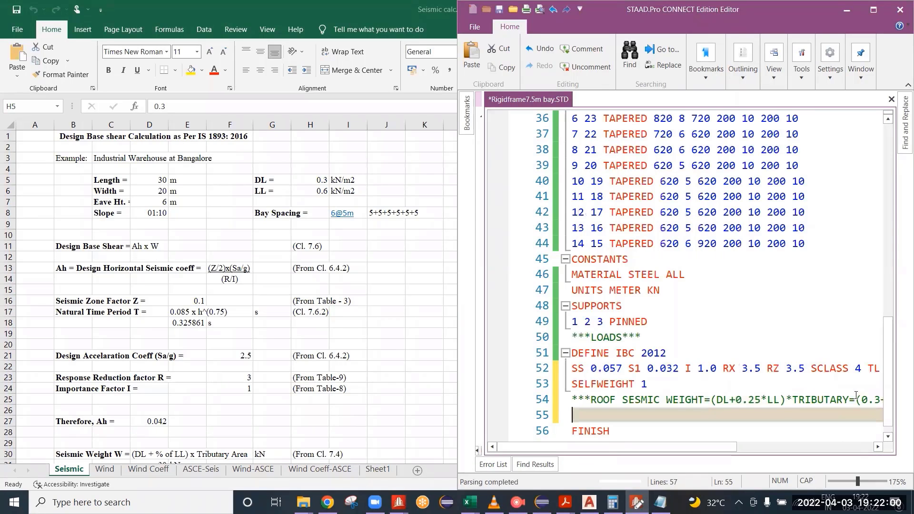
Minimize the workbook and bring up the Rigidframe_7.5m bay.STD model beside the editor.
right_click(157, 4)
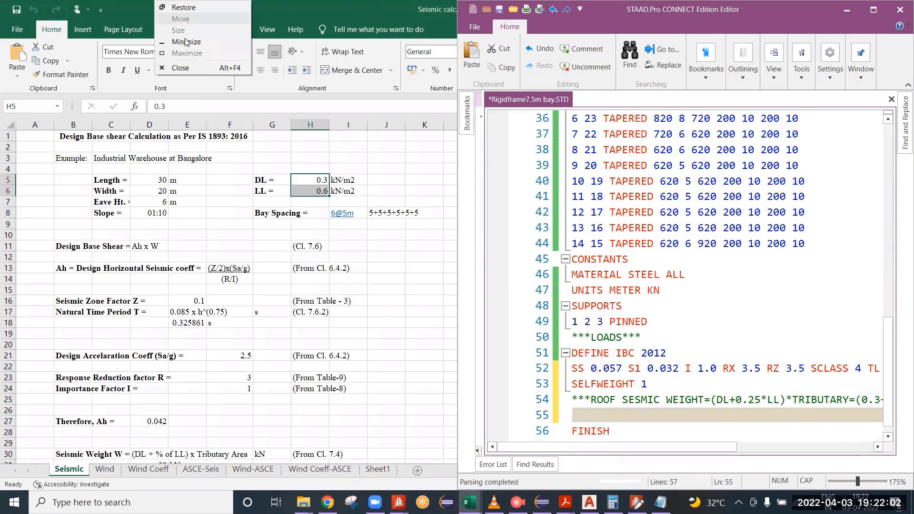
click(206, 37)
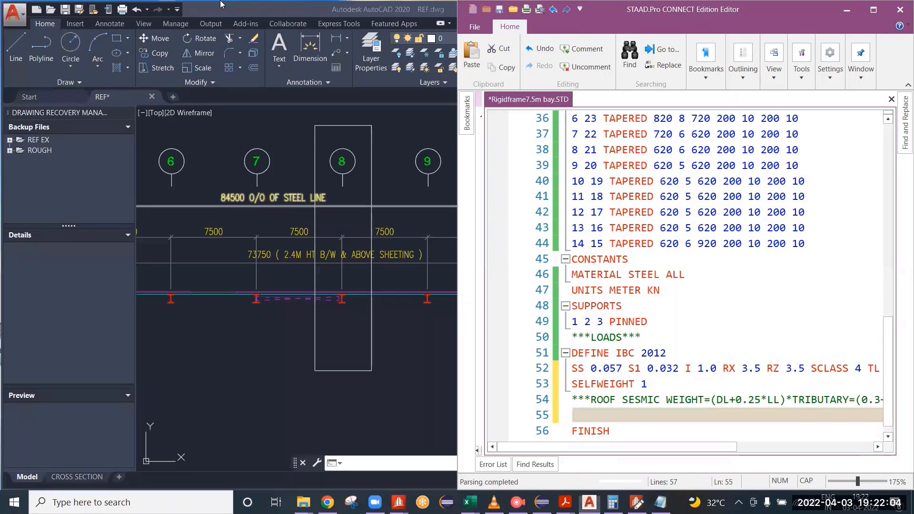
click(400, 502)
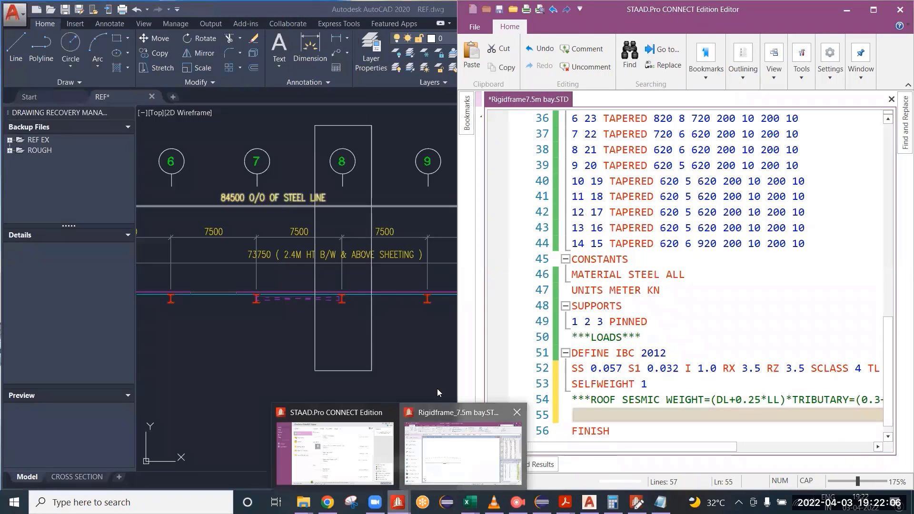
click(461, 440)
Add the unit kN/m after 3.375 at the end of the roof seismic weight comment.
drag(614, 447, 755, 447)
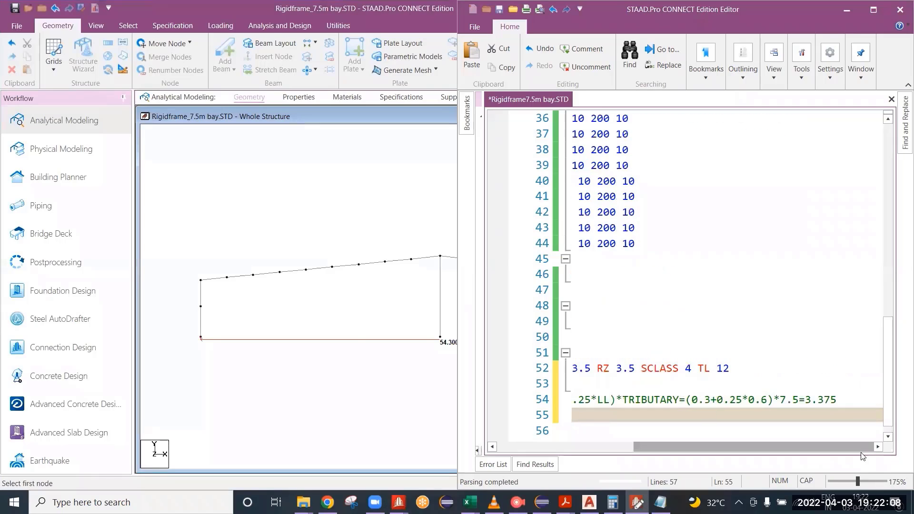
click(847, 401)
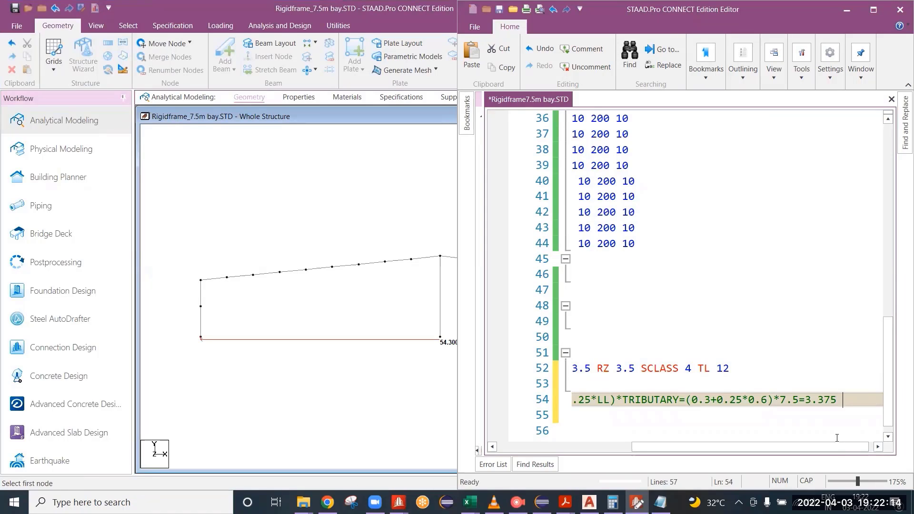
key(Caps_Lock)
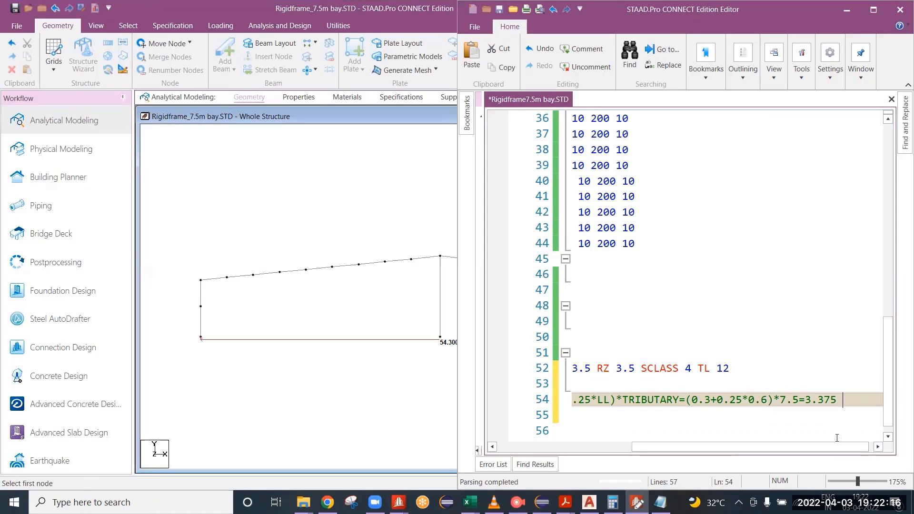
text(K)
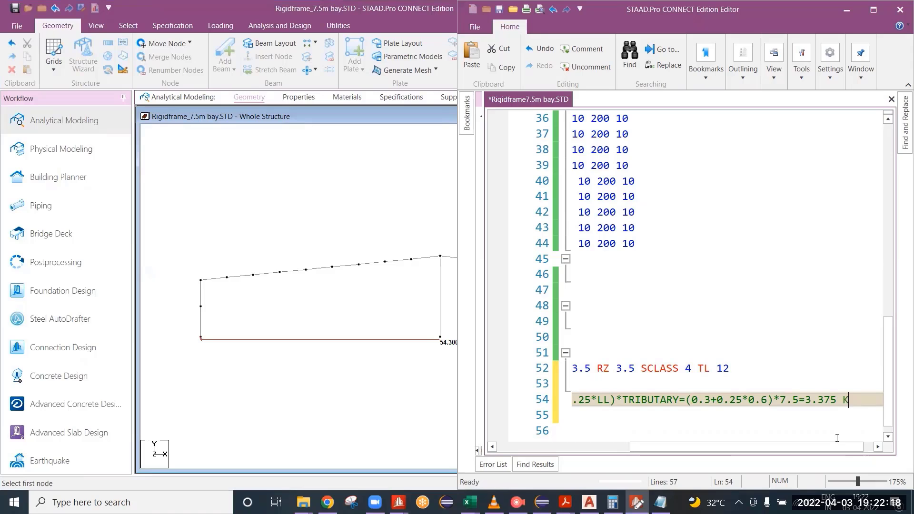
text(N)
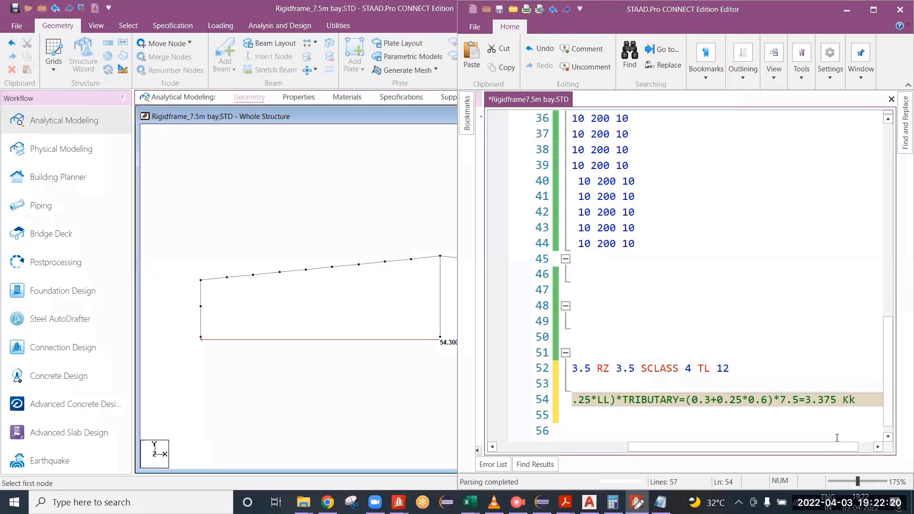
key(BackSpace)
key(BackSpace)
text(kN/m)
Check the units of the comment's load terms, 7.5 tributary width and result against the DL and LL entries in Seismic calc.xlsx.
click(799, 400)
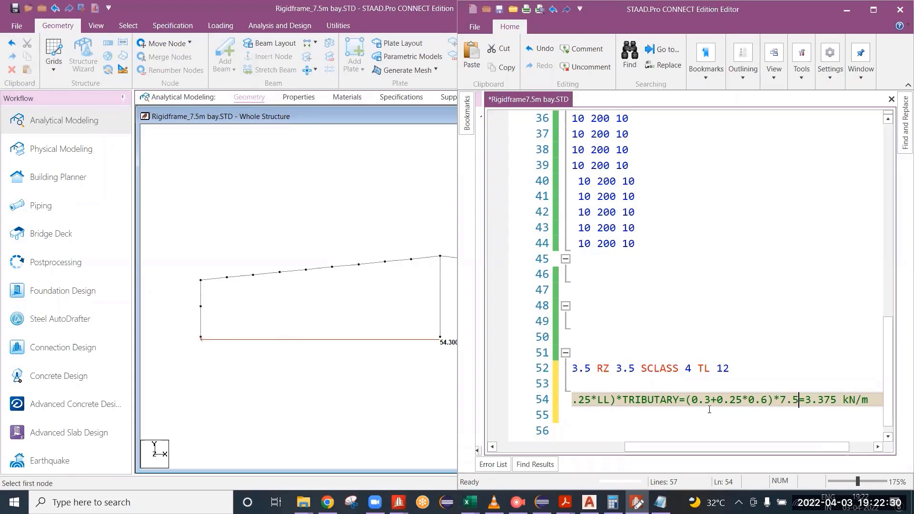
drag(712, 401, 692, 402)
mouse_move(469, 503)
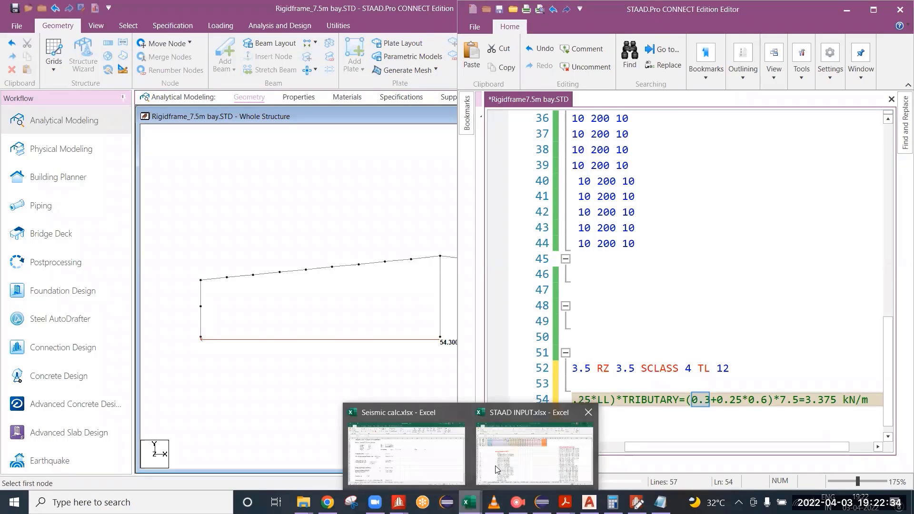
click(416, 462)
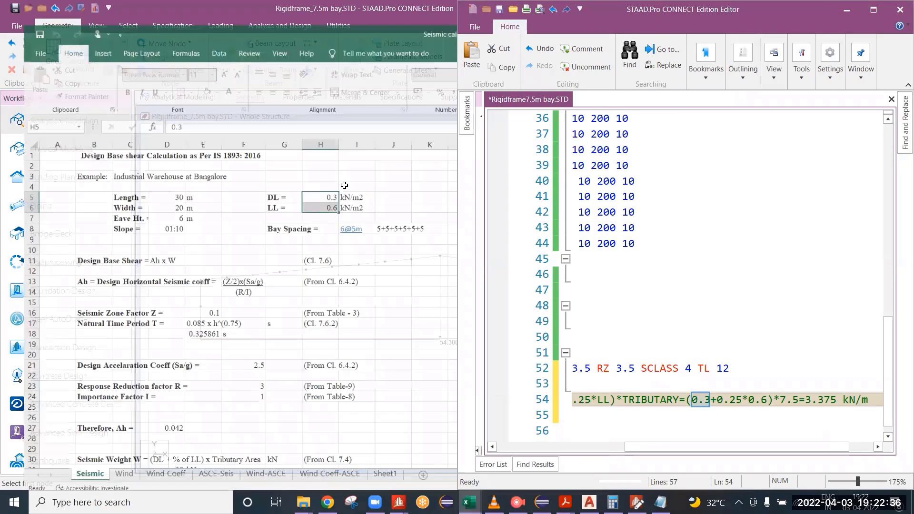
click(342, 179)
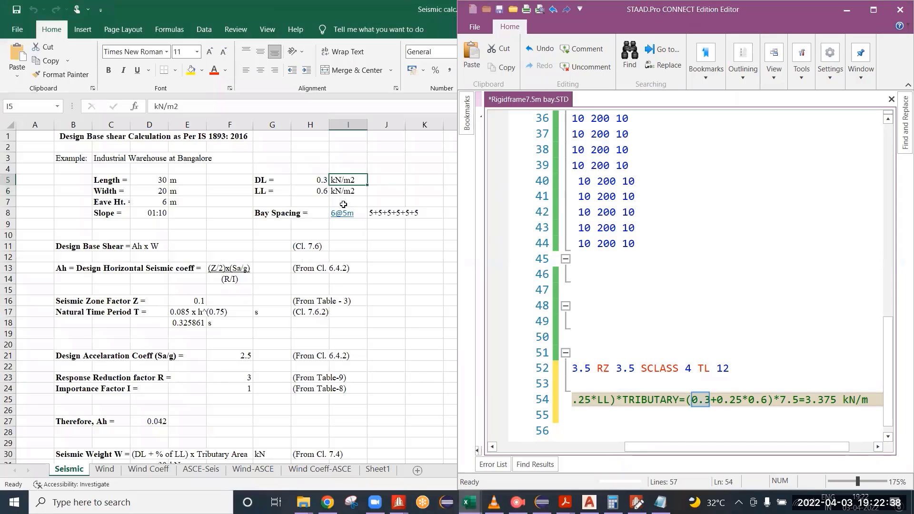
click(325, 191)
click(355, 195)
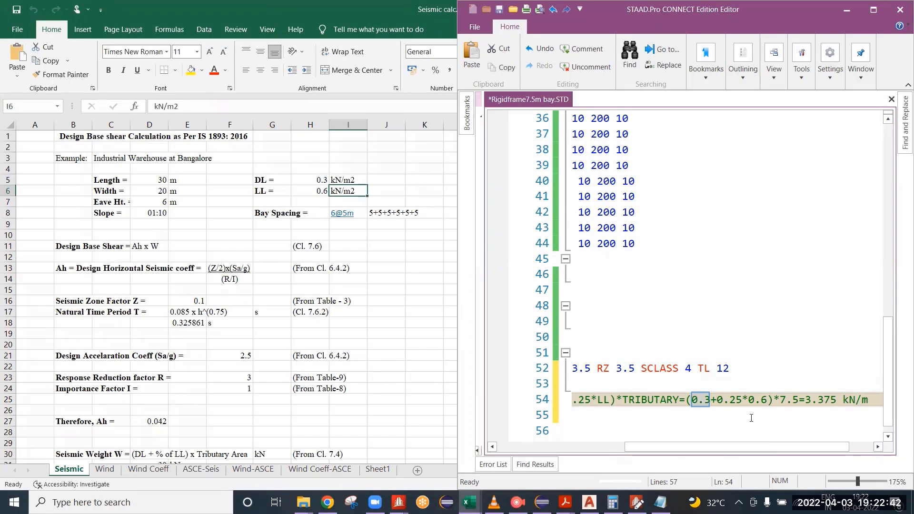
drag(773, 400, 686, 400)
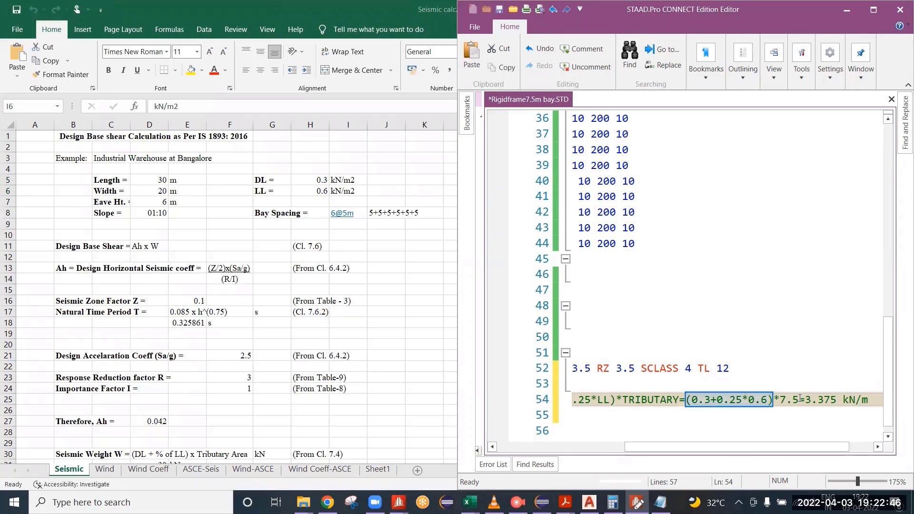
drag(799, 400, 781, 400)
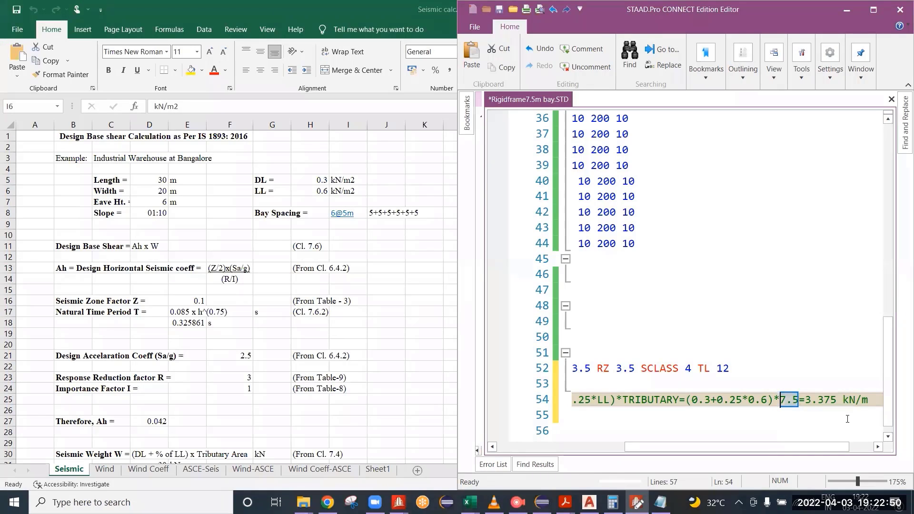
drag(844, 400, 869, 400)
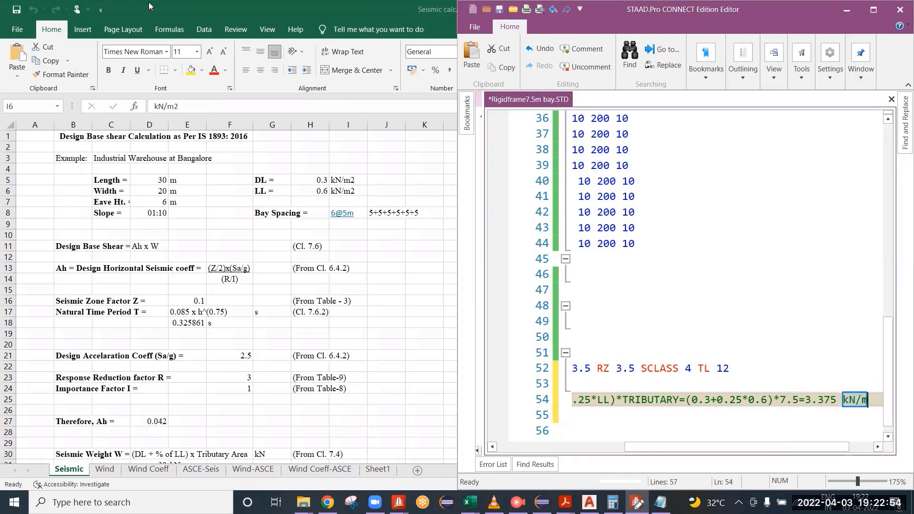
Minimize the workbook and select the roof rafters in the frame model to examine where the comment's roof seismic weight acts.
right_click(187, 1)
click(229, 43)
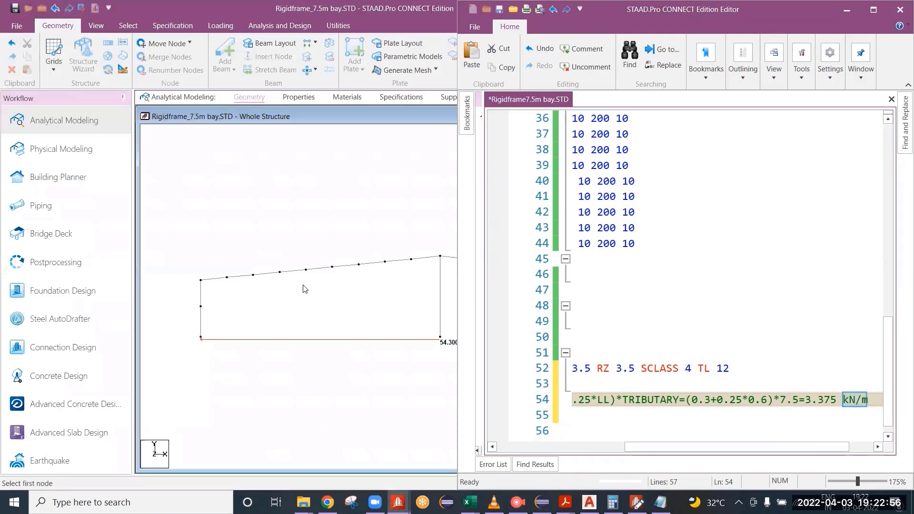
scroll(315, 299, down, 2)
drag(325, 314, 250, 306)
scroll(289, 296, down, 3)
scroll(283, 313, up, 1)
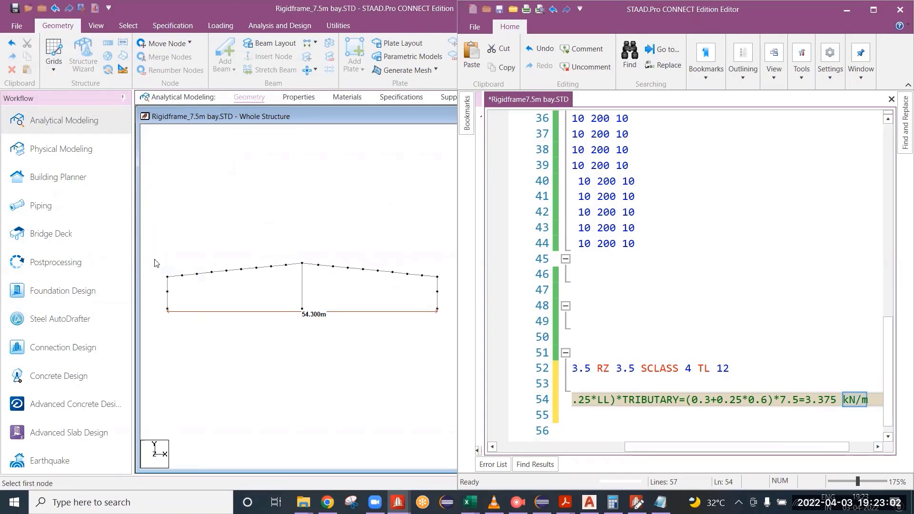
drag(157, 227, 446, 282)
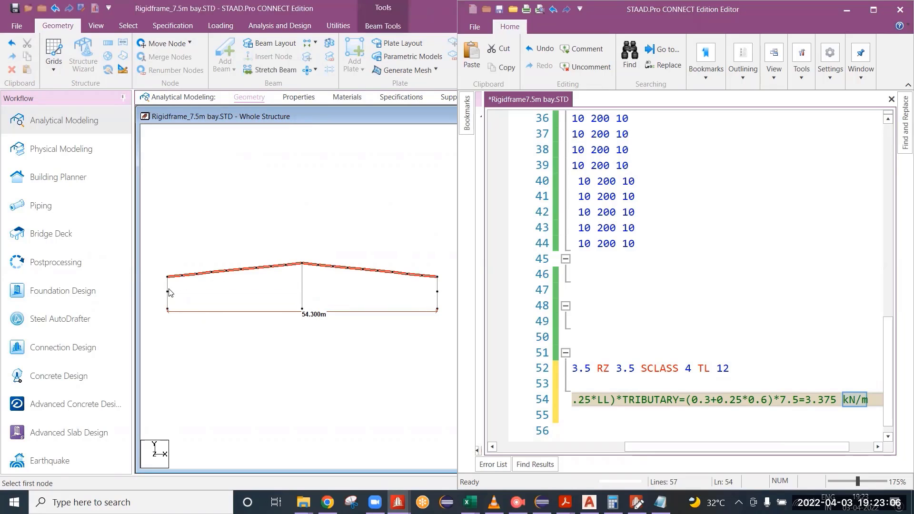
drag(165, 238, 440, 284)
drag(765, 401, 693, 404)
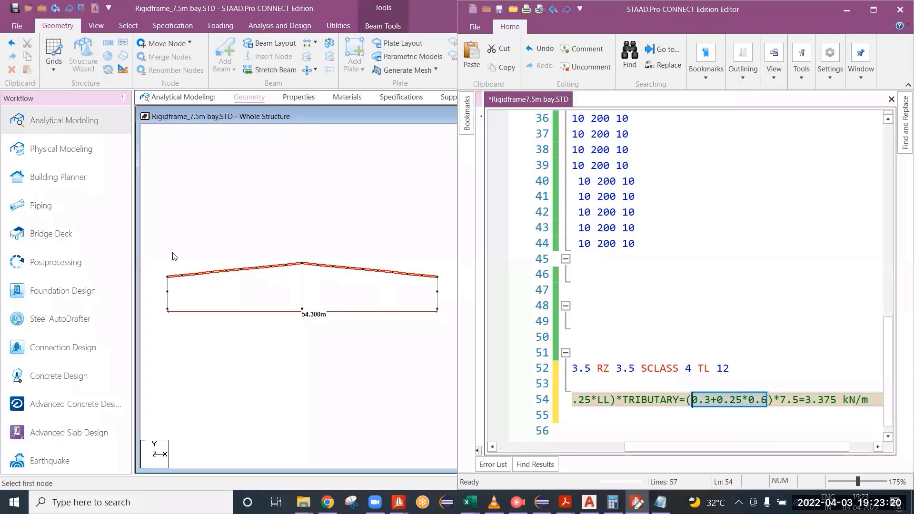
drag(169, 249, 441, 277)
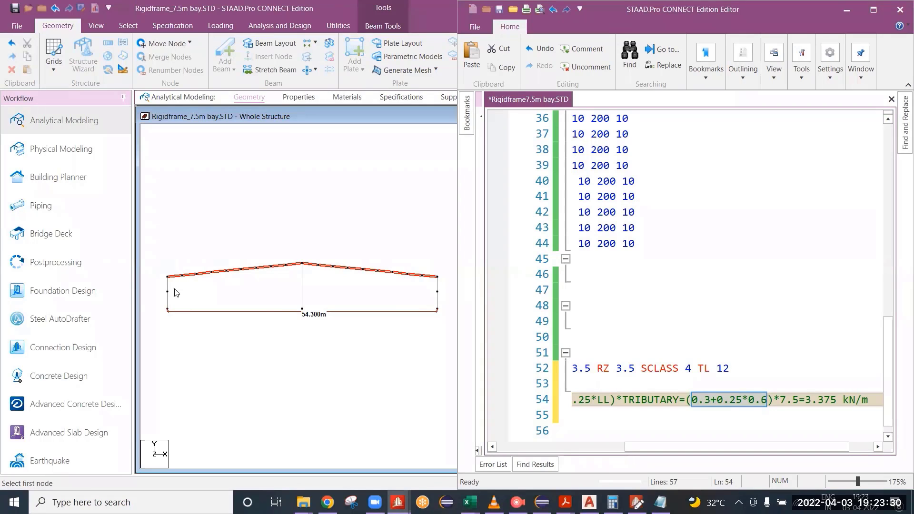
Clear the rafter selection and show the member numbers on the frame model.
click(221, 293)
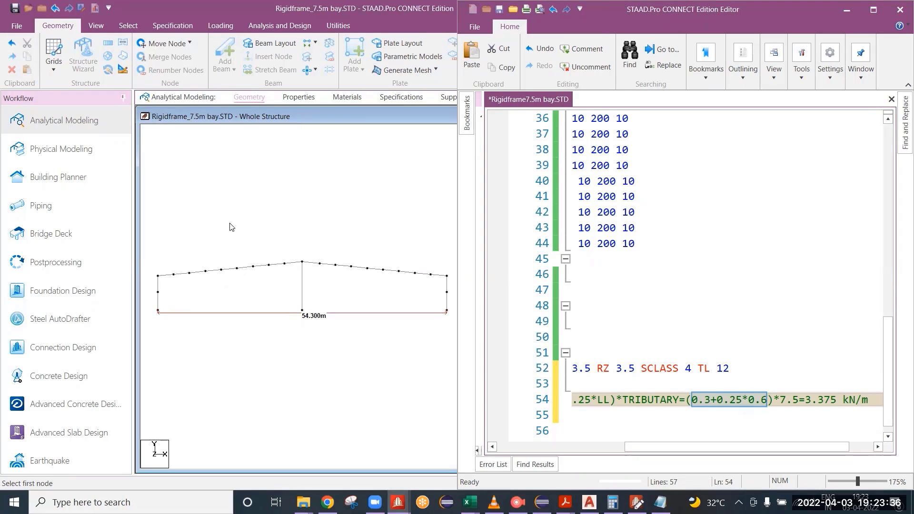
key(shift+b)
scroll(183, 270, up, 1)
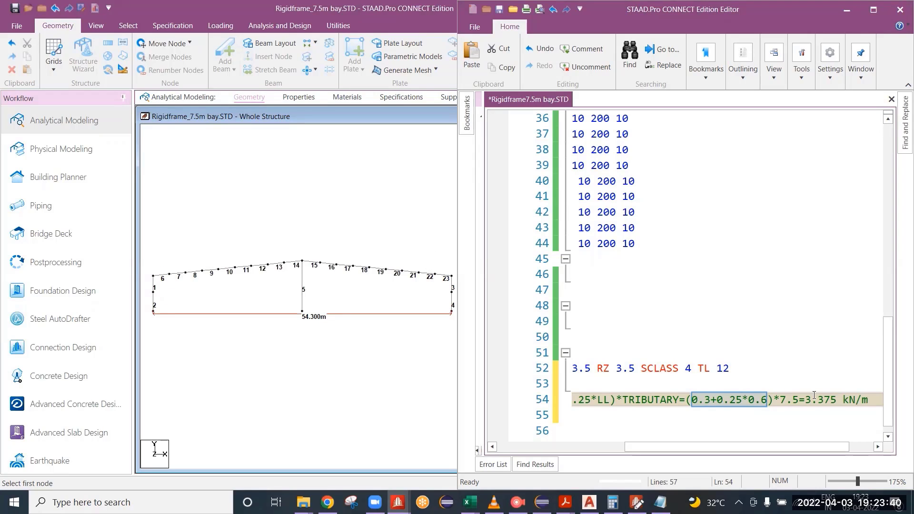
Enter the MEMBER WEIGHT command in capitals below the roof seismic weight comment, and start a new line under it.
drag(816, 447, 598, 424)
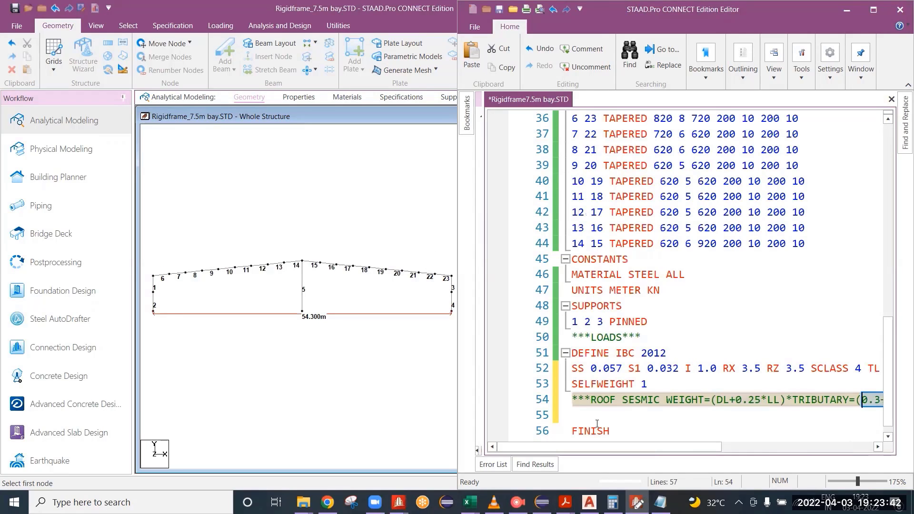
click(592, 415)
text(mem)
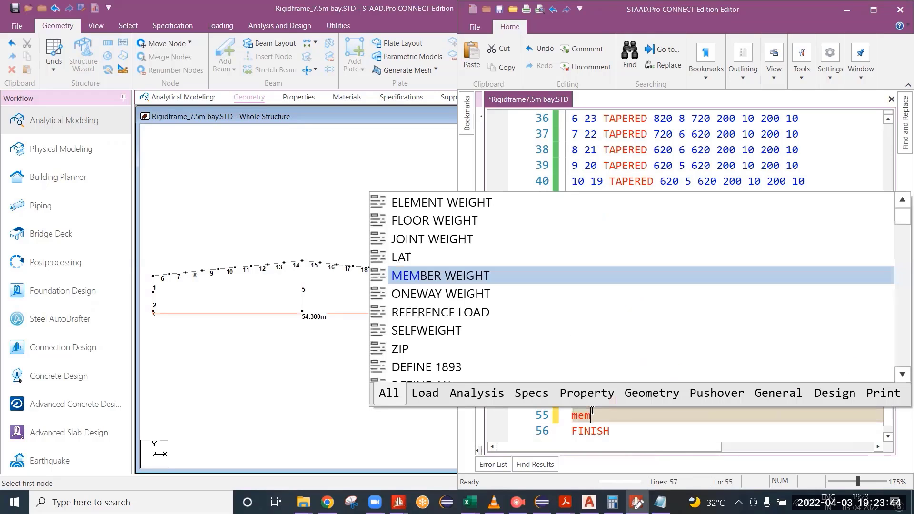
key(BackSpace)
key(BackSpace)
key(BackSpace)
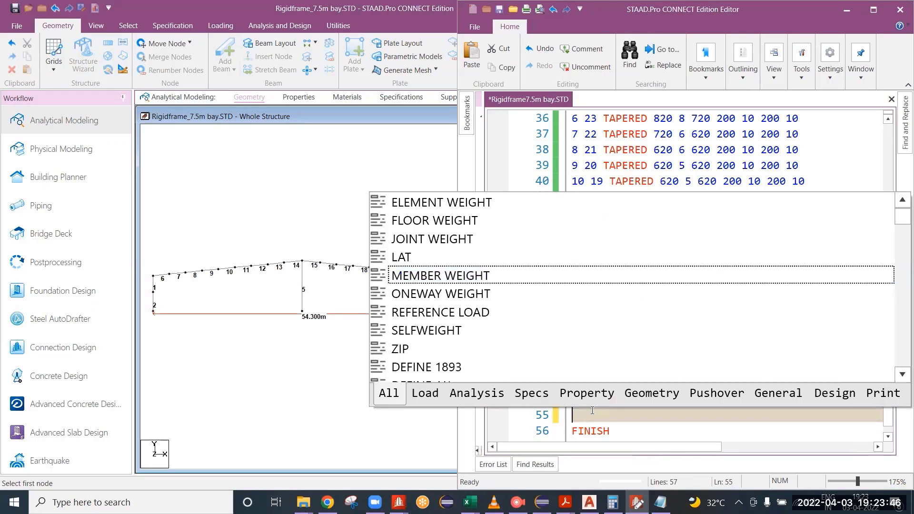
key(Caps_Lock)
text(ME)
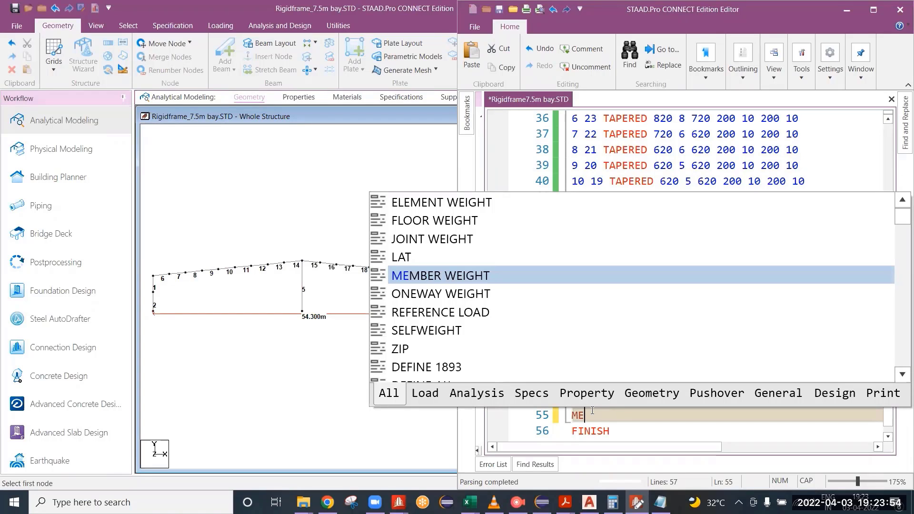
text(MBER WE)
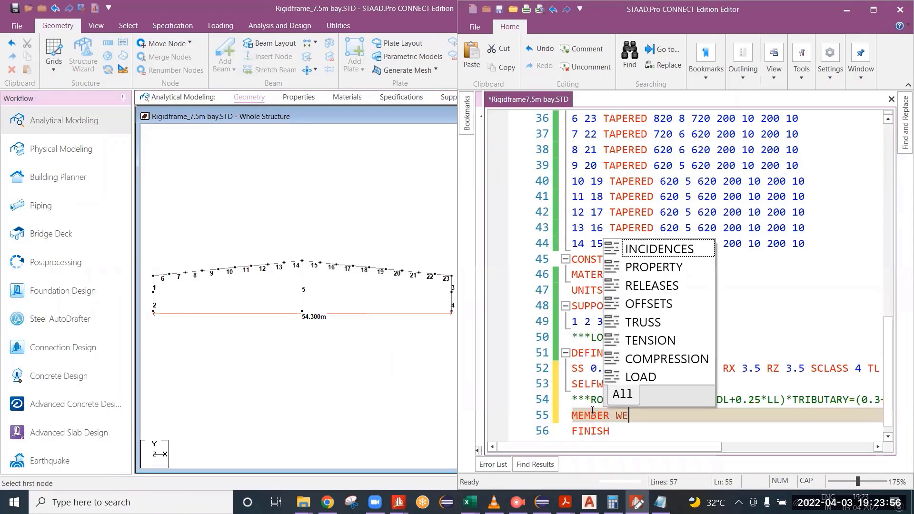
text(IGHT)
key(Return)
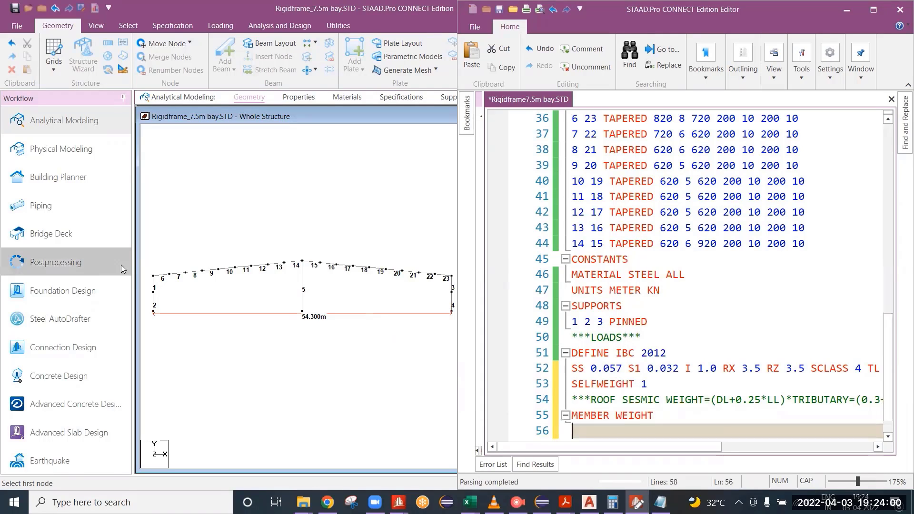
scroll(661, 431, down, 1)
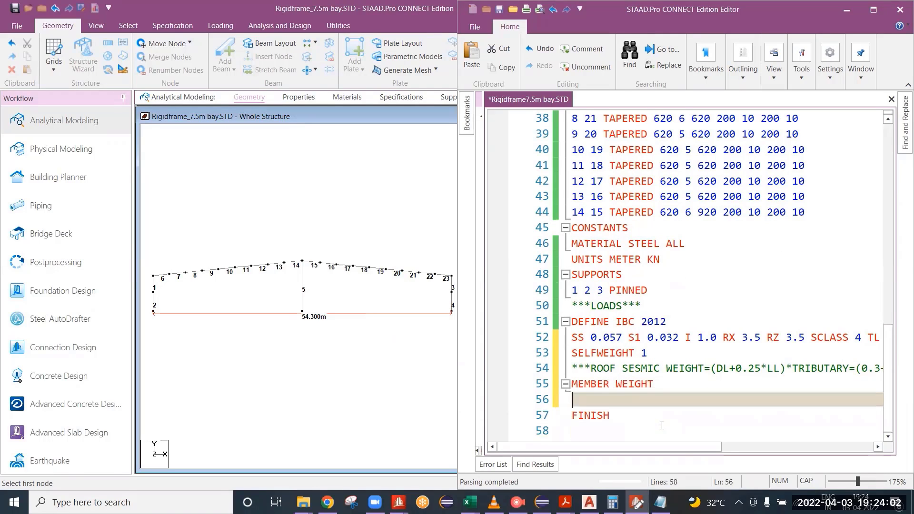